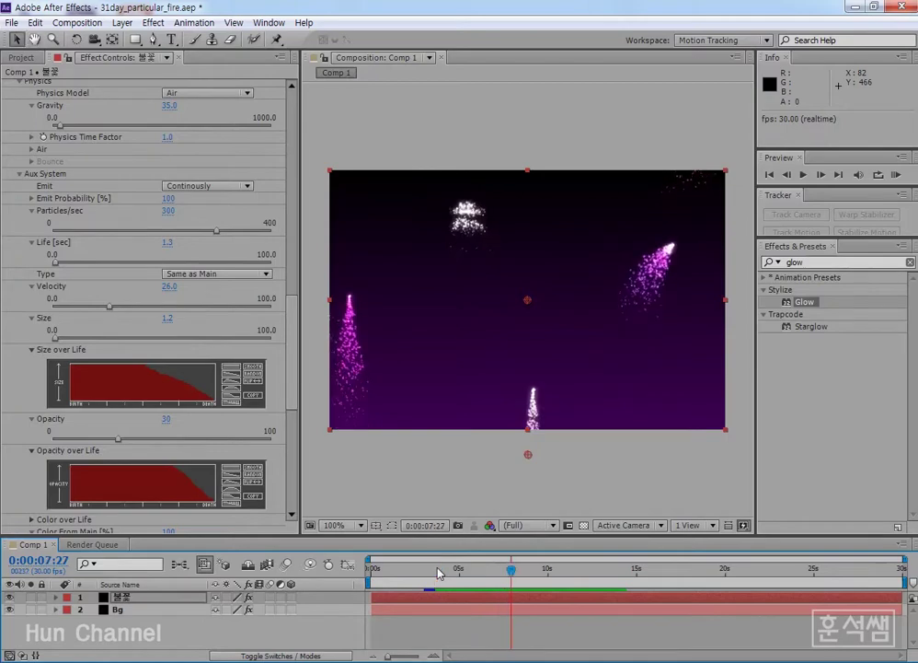
# Save the project and preview the firework animation from about 4 seconds
pyautogui.hotkey('ctrl', 's')
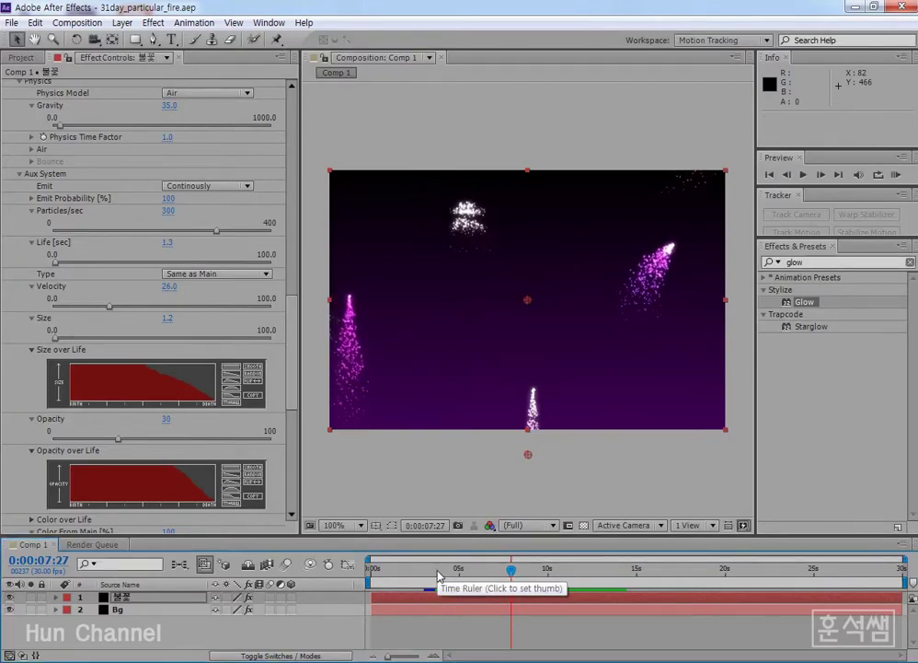
pyautogui.click(442, 574)
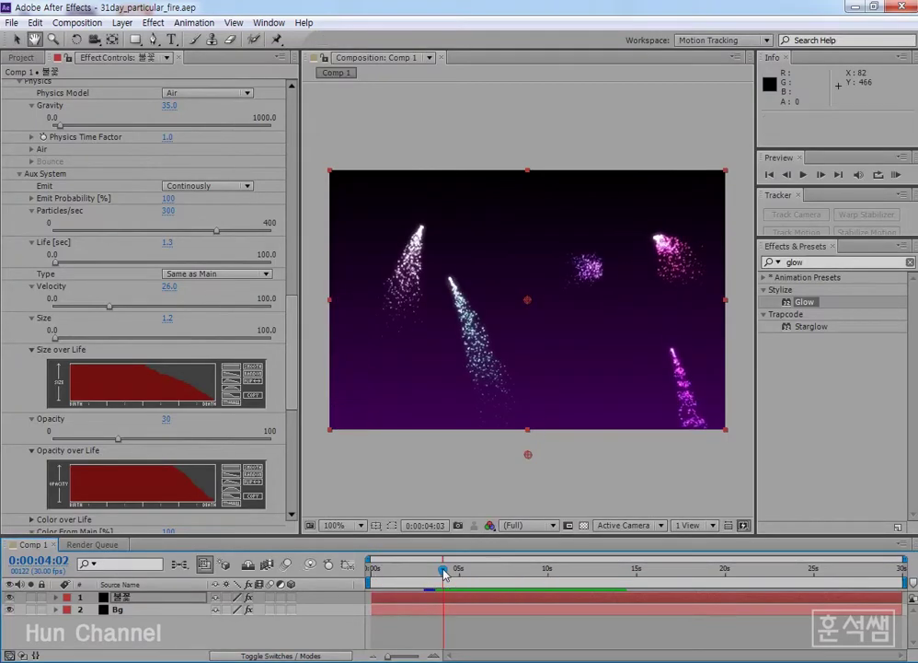
pyautogui.press('space')
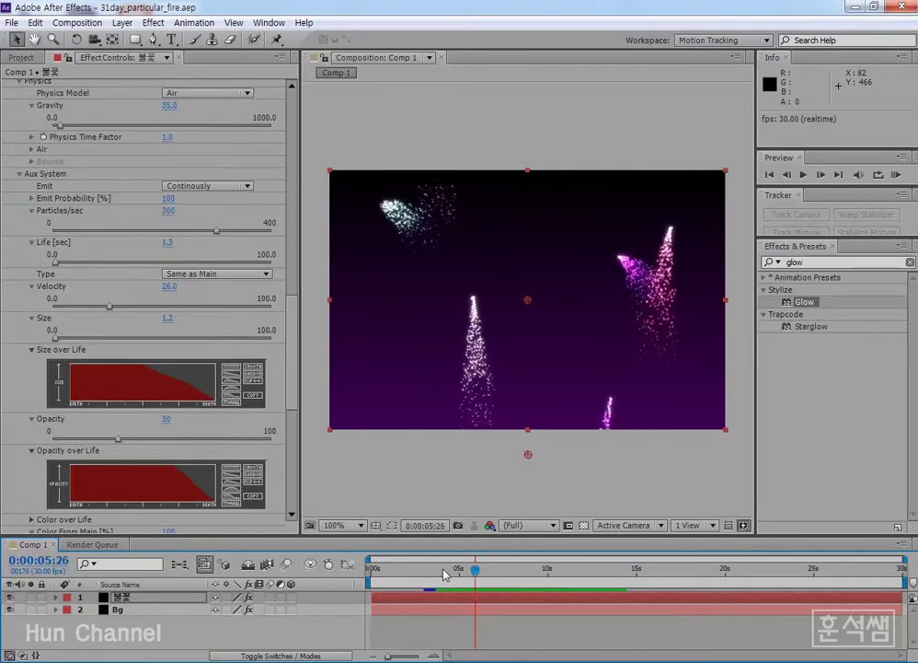
# Raise the Particular emitter's Velocity to 250, trying 240 and previewing it first
pyautogui.moveTo(291, 395); pyautogui.dragTo(297, 222)
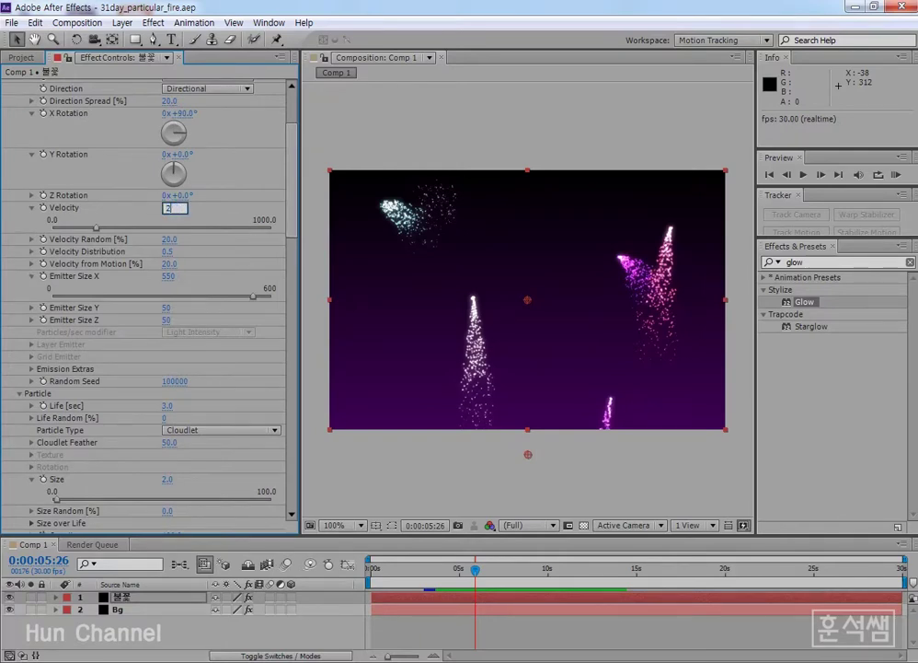
pyautogui.moveTo(174, 212); pyautogui.dragTo(175, 211)
pyautogui.press('space')
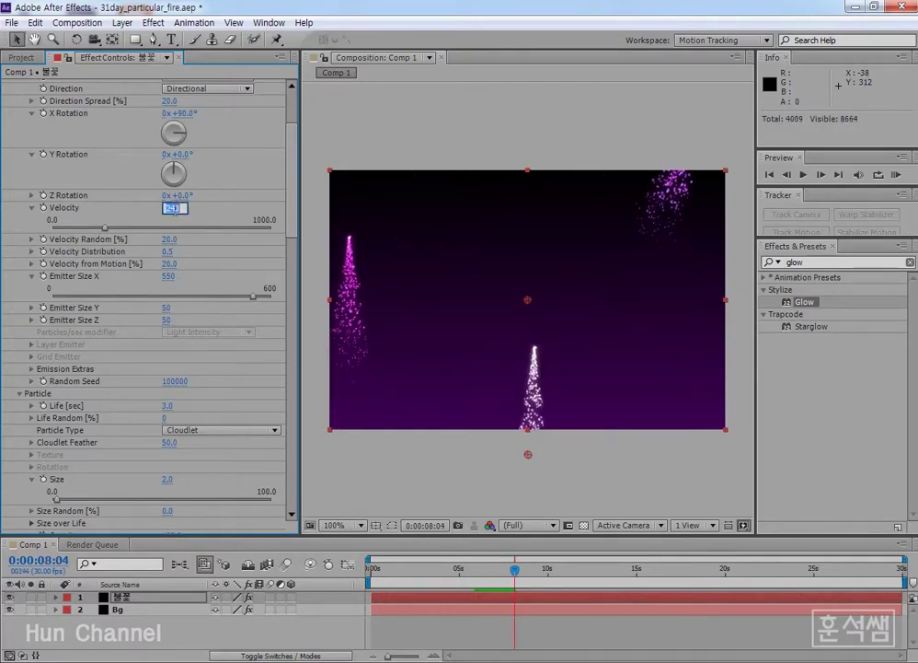
pyautogui.press('Return')
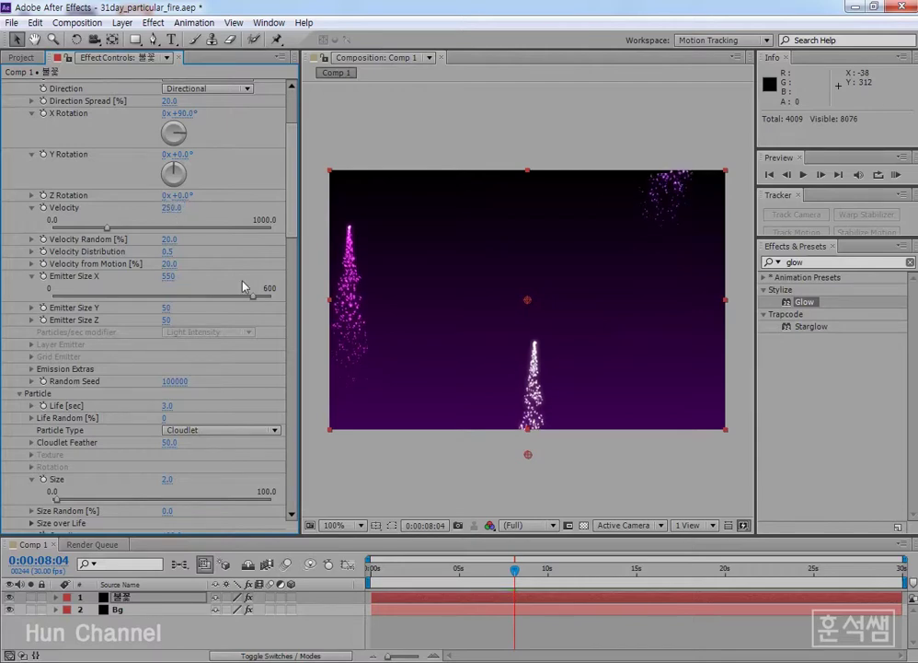
# Preview the fireworks with the new Velocity, including playback from about 1 second
pyautogui.press('space')
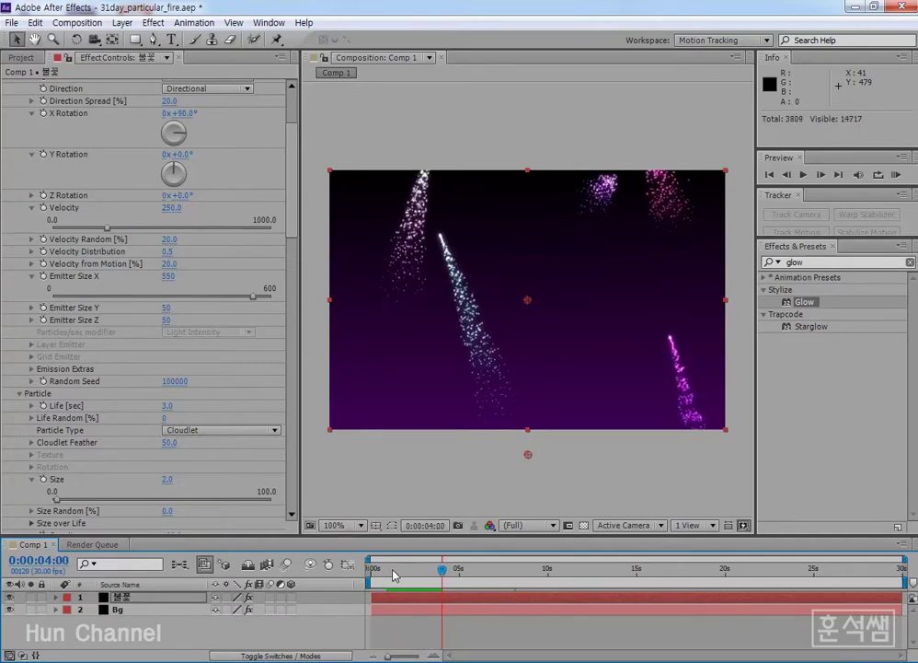
pyautogui.click(391, 572)
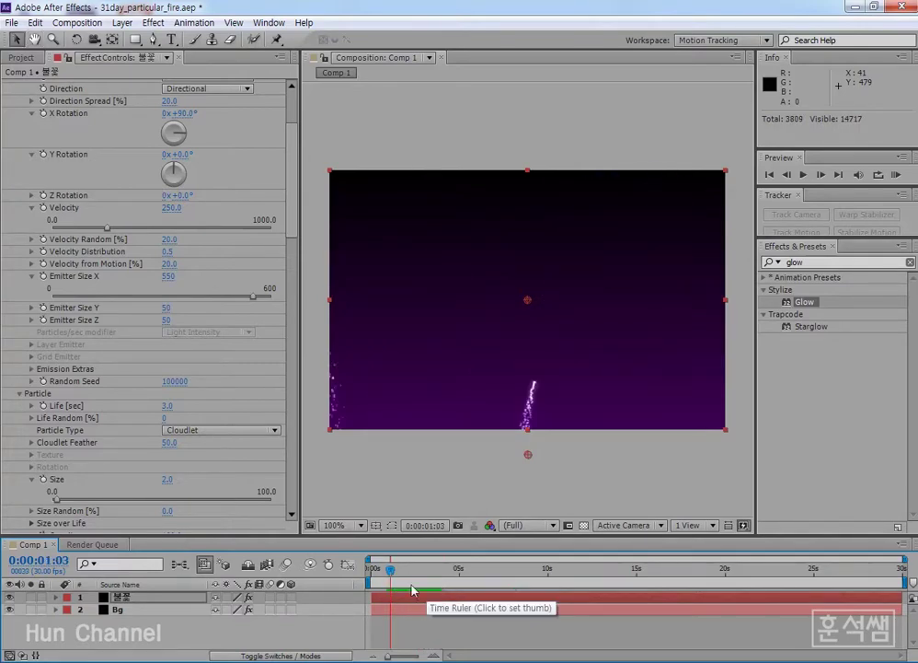
pyautogui.press('space')
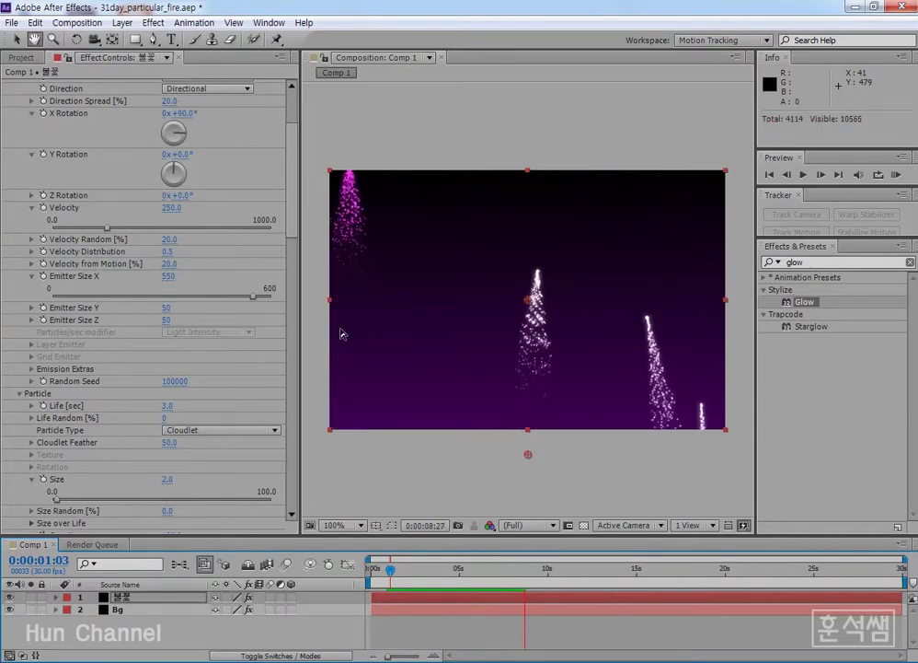
pyautogui.press('space')
# Set the Physics Gravity to 40 and preview the animation from near the beginning
pyautogui.moveTo(291, 233)
pyautogui.mouseDown()
pyautogui.moveTo(299, 240)
pyautogui.moveTo(293, 322)
pyautogui.mouseUp()
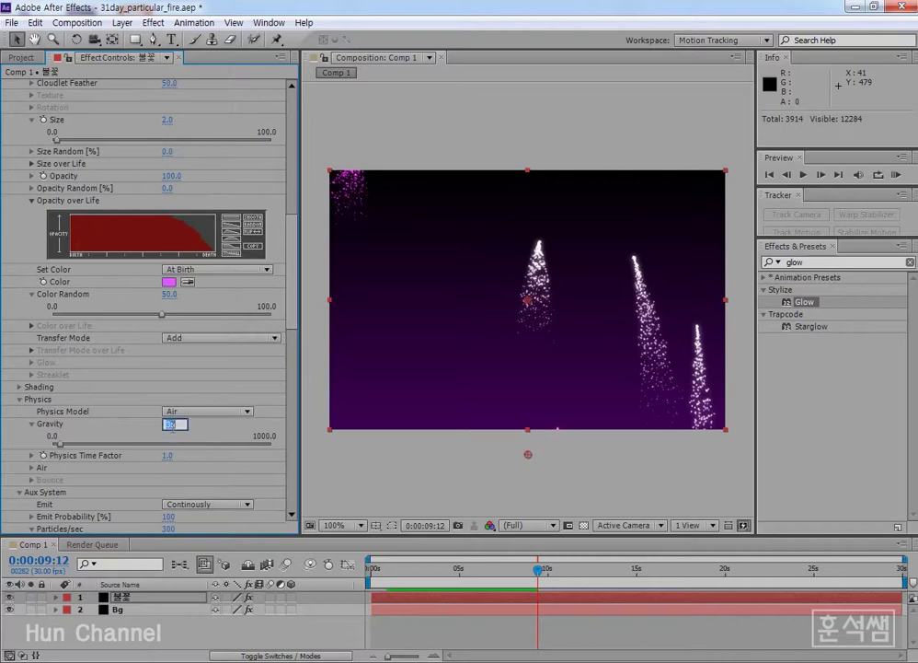
pyautogui.press('Return')
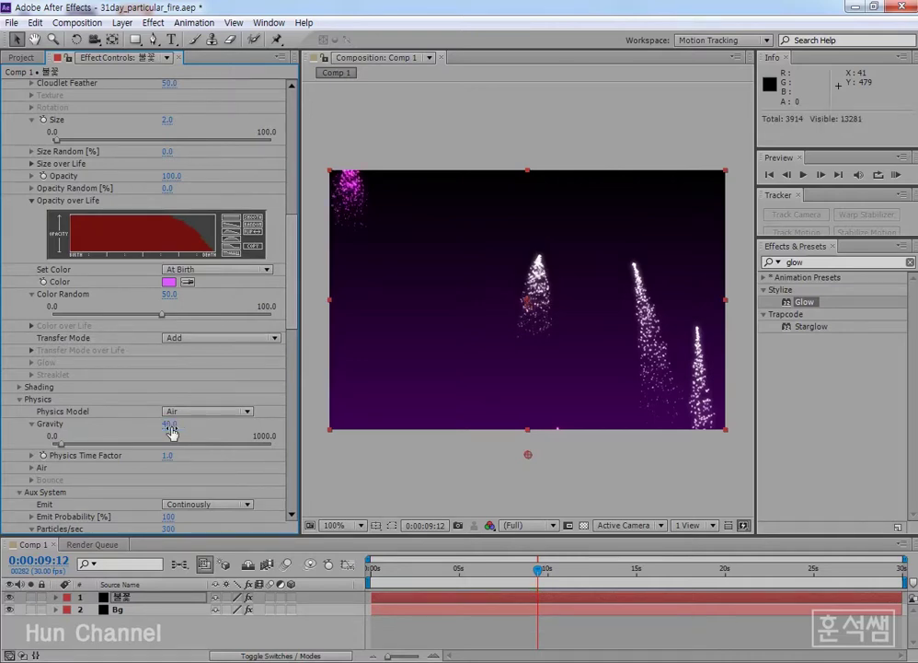
pyautogui.click(375, 574)
pyautogui.press('space')
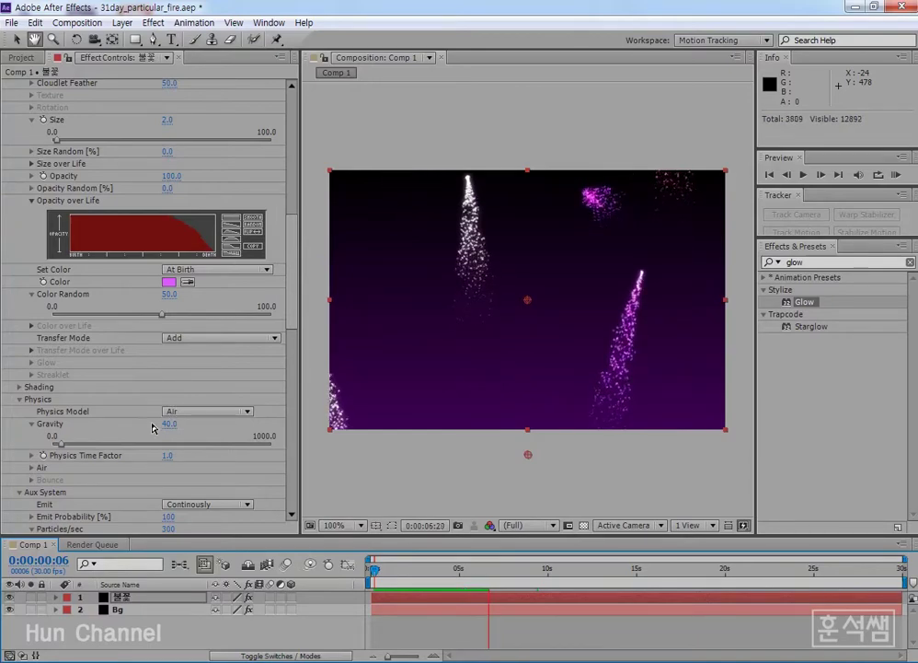
pyautogui.press('space')
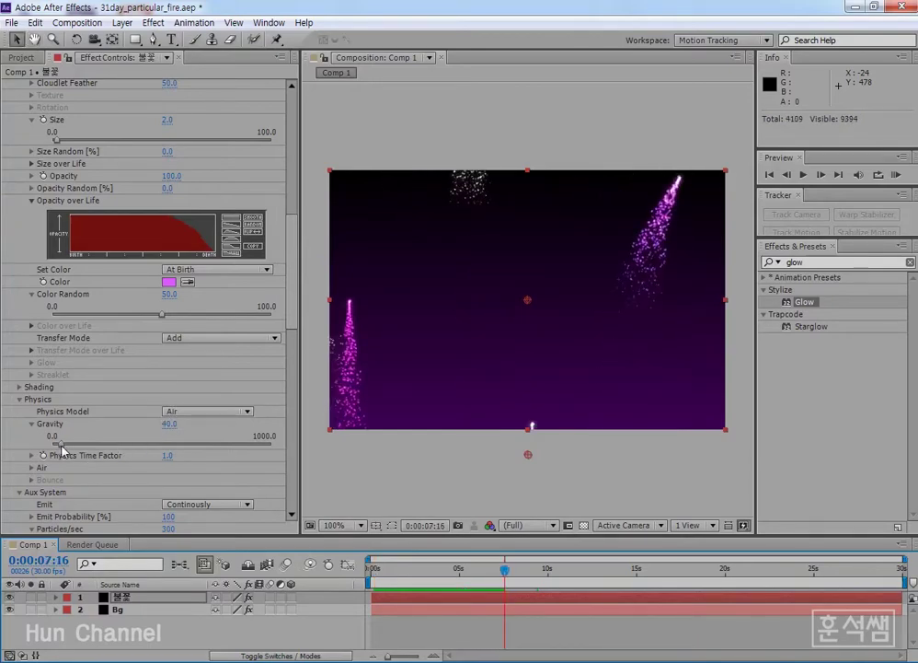
# Set the Physics Gravity to 47, preview the fireworks along the timeline and save the project
pyautogui.moveTo(61, 446); pyautogui.dragTo(140, 445)
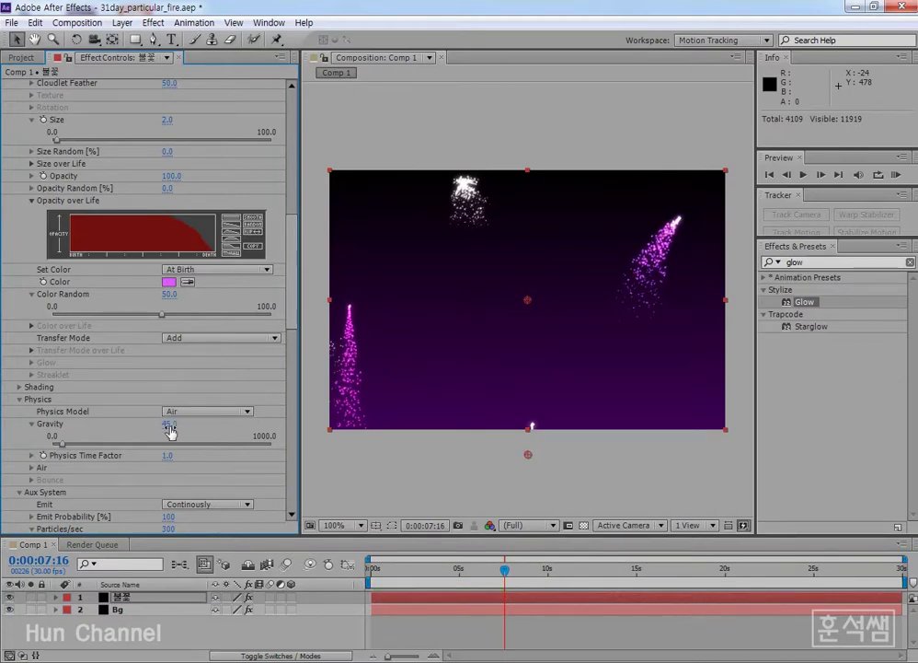
pyautogui.press('space')
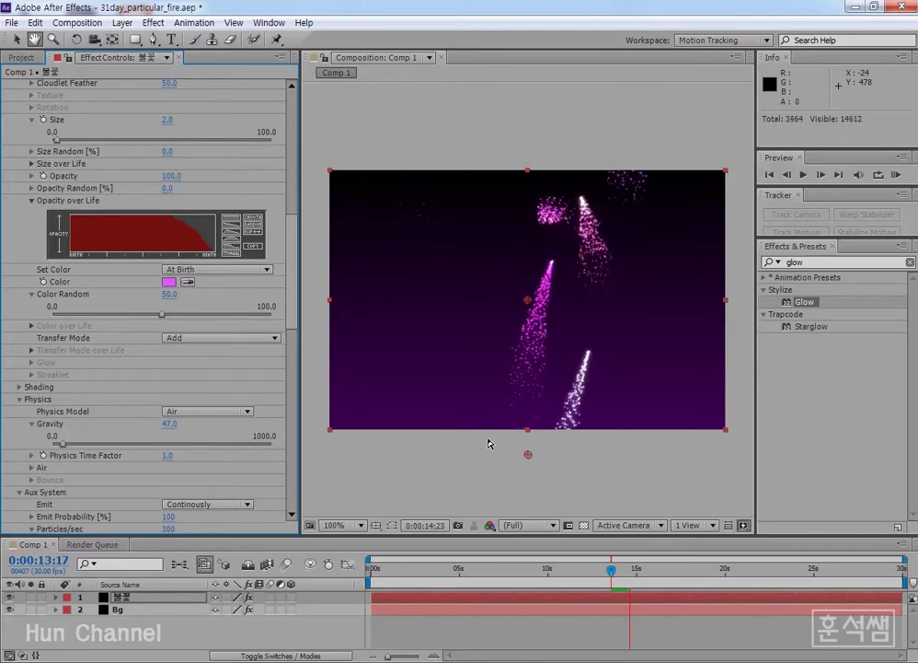
pyautogui.moveTo(380, 571); pyautogui.dragTo(444, 572)
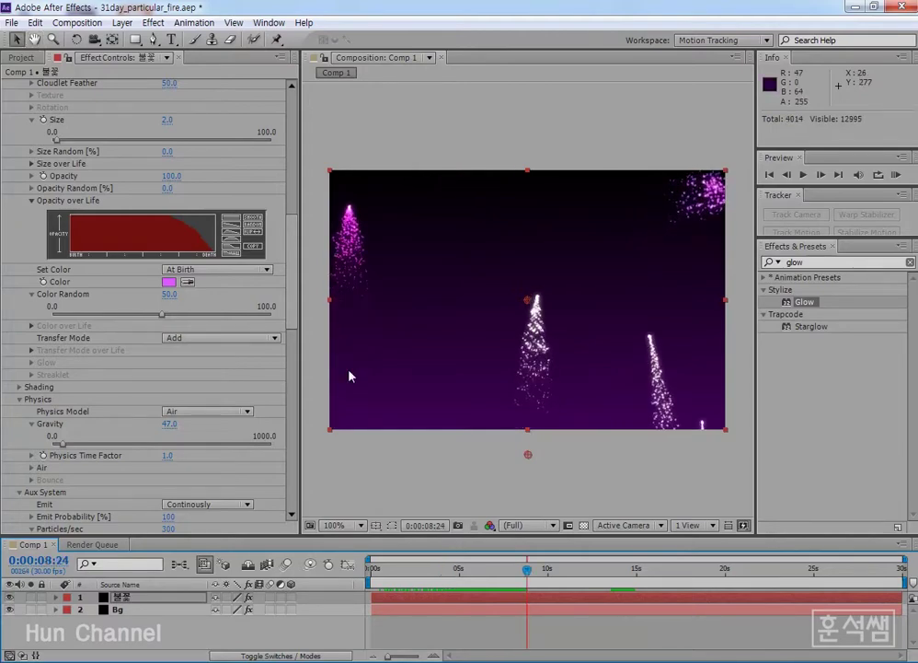
pyautogui.hotkey('ctrl', 's')
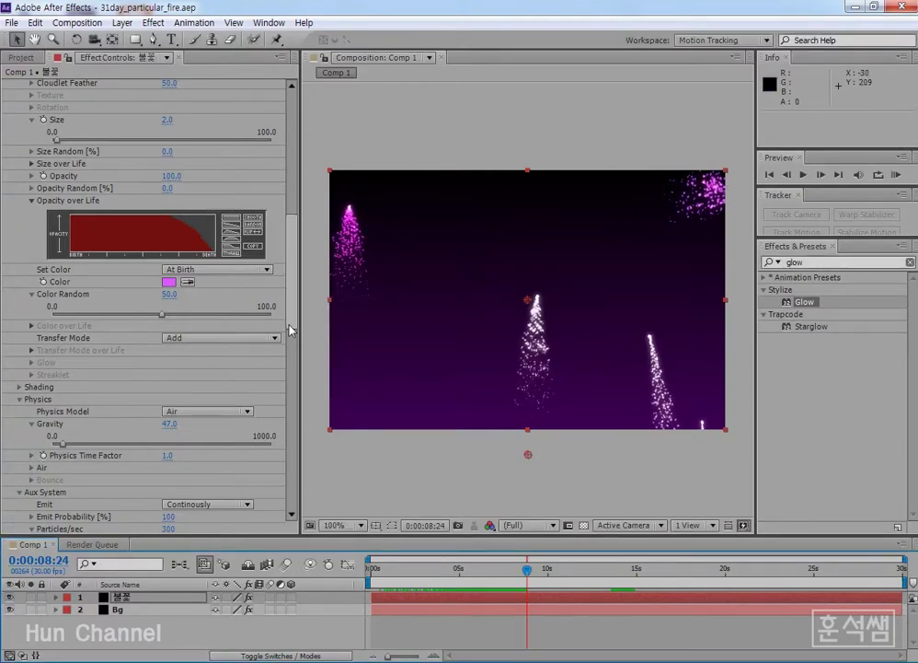
# Test the emitter's Direction Spread at 0% and settle it at 24%
pyautogui.moveTo(294, 324); pyautogui.dragTo(282, 194)
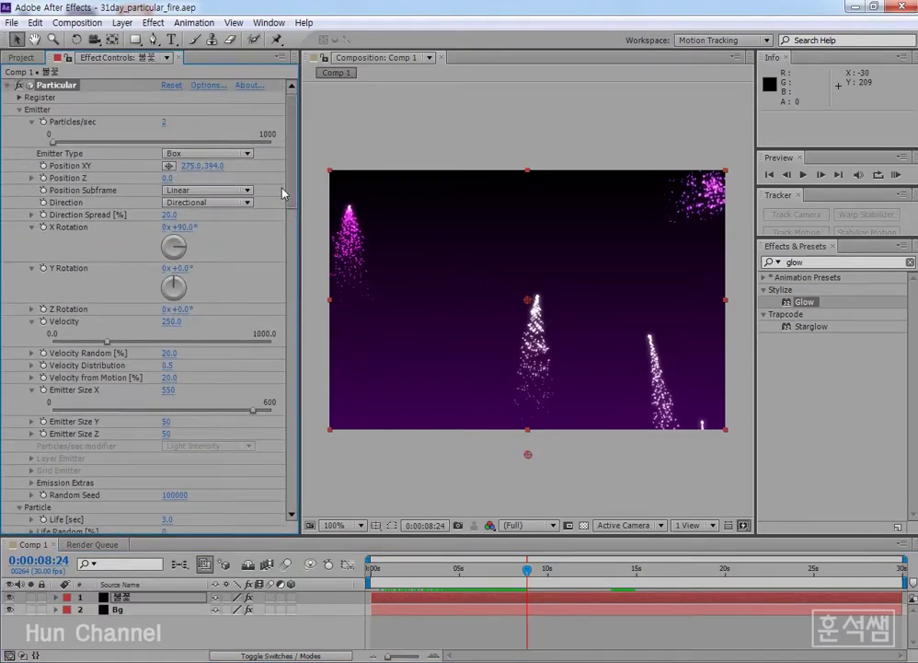
pyautogui.click(32, 215)
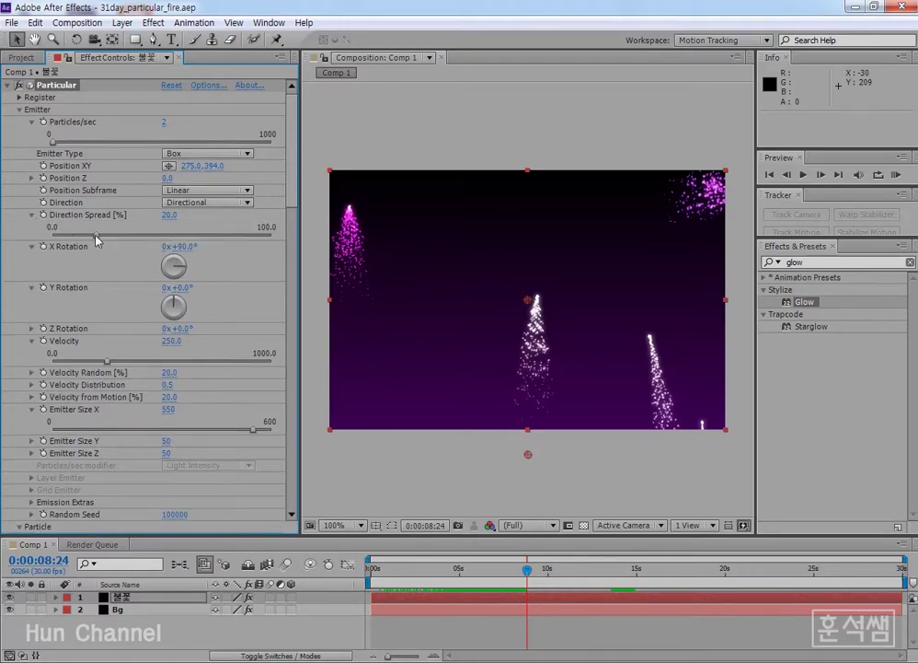
pyautogui.moveTo(95, 239); pyautogui.dragTo(35, 243)
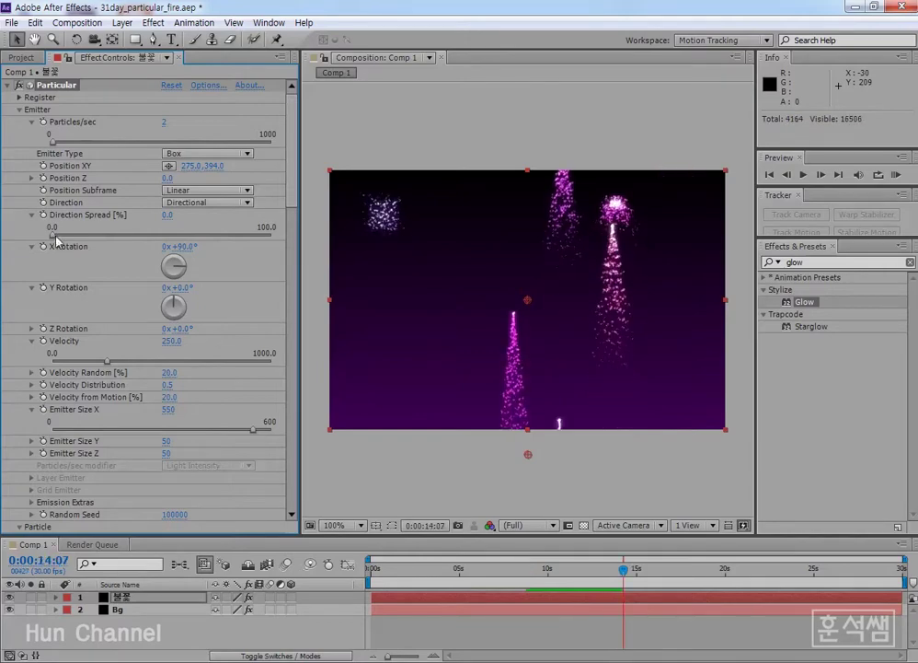
pyautogui.moveTo(52, 236); pyautogui.dragTo(111, 237)
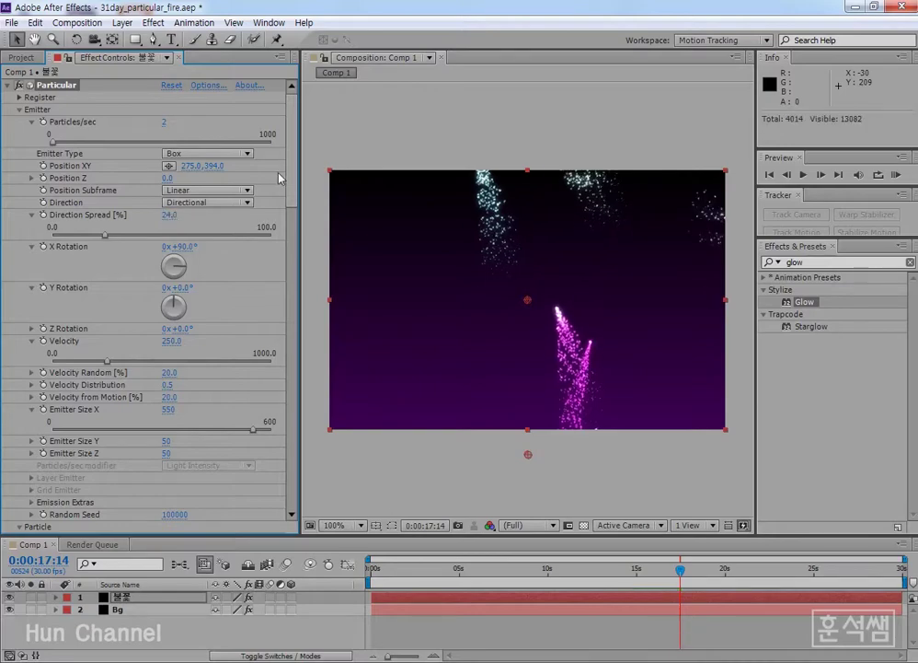
# Increase the emitter's Velocity a little further so the fireworks rise higher
pyautogui.moveTo(293, 196); pyautogui.dragTo(306, 297)
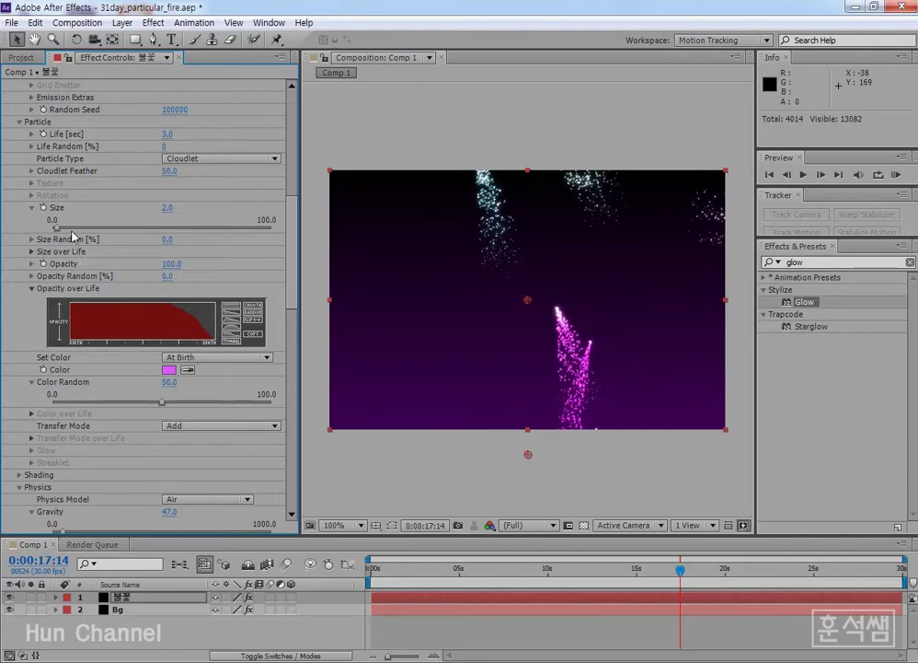
pyautogui.scroll(6, 74, 236)
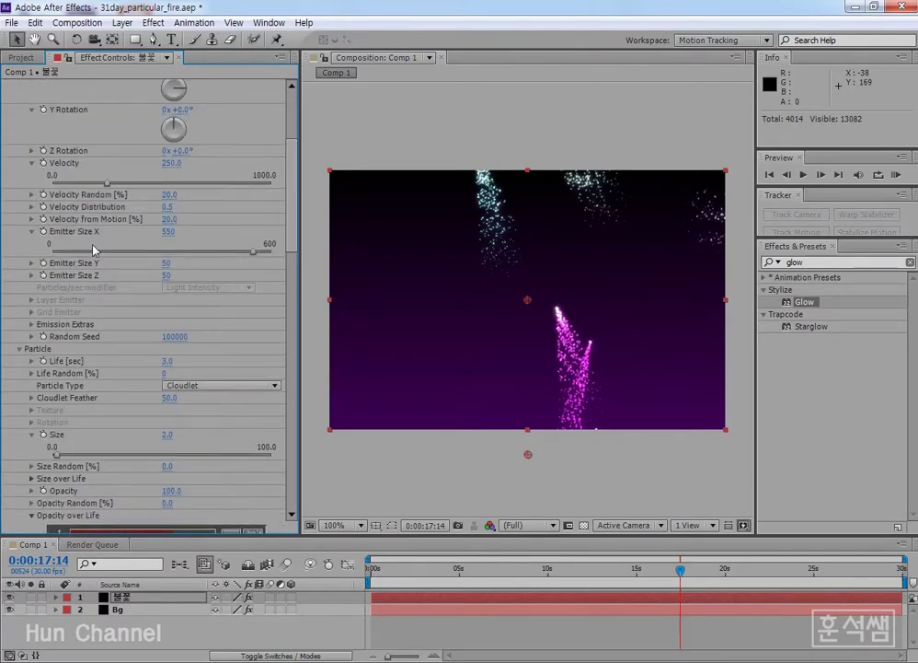
pyautogui.scroll(3, 71, 190)
pyautogui.scroll(-5, 126, 260)
pyautogui.scroll(-1, 61, 356)
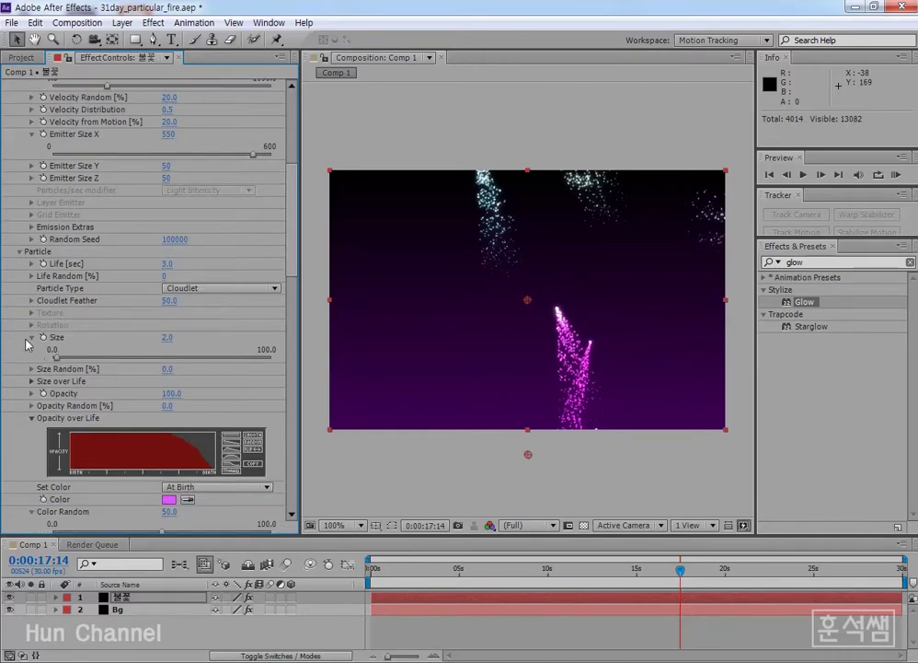
pyautogui.scroll(4, 32, 331)
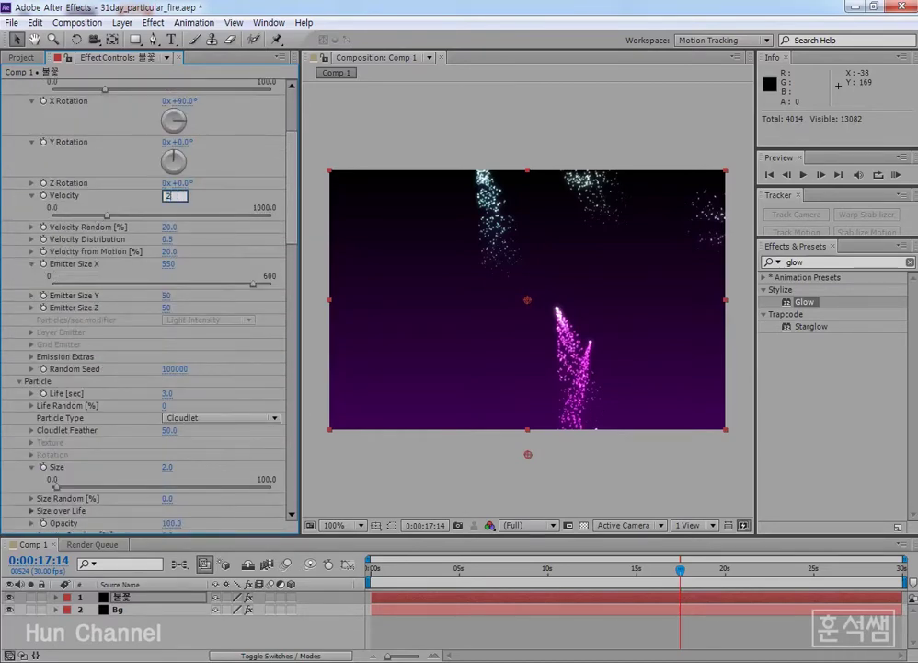
pyautogui.press('Return')
# Try Physics Gravity values of 50 and 69.1 and preview the fireworks from about 1 second
pyautogui.scroll(-10, 46, 377)
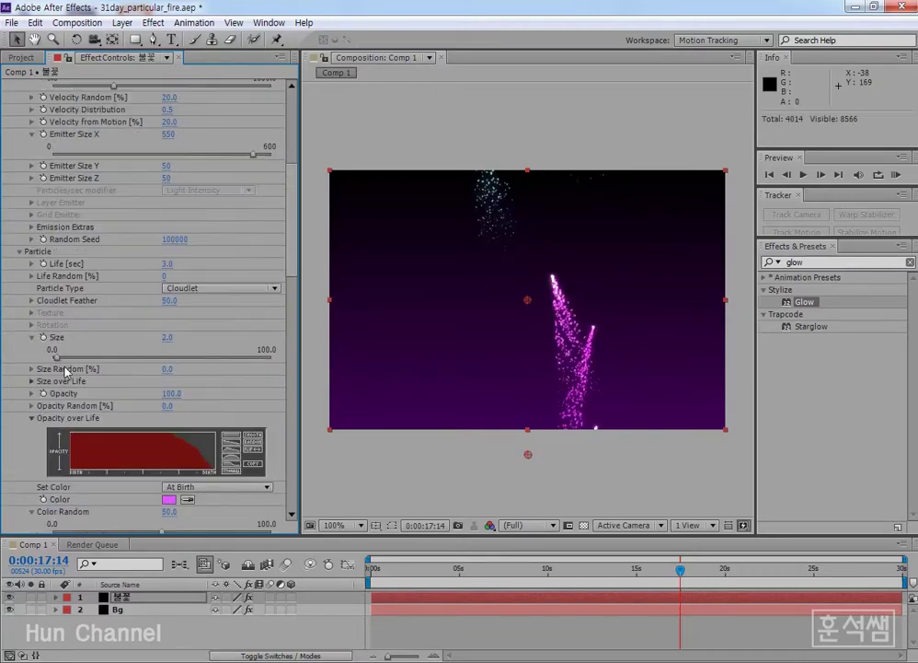
pyautogui.scroll(-1, 39, 391)
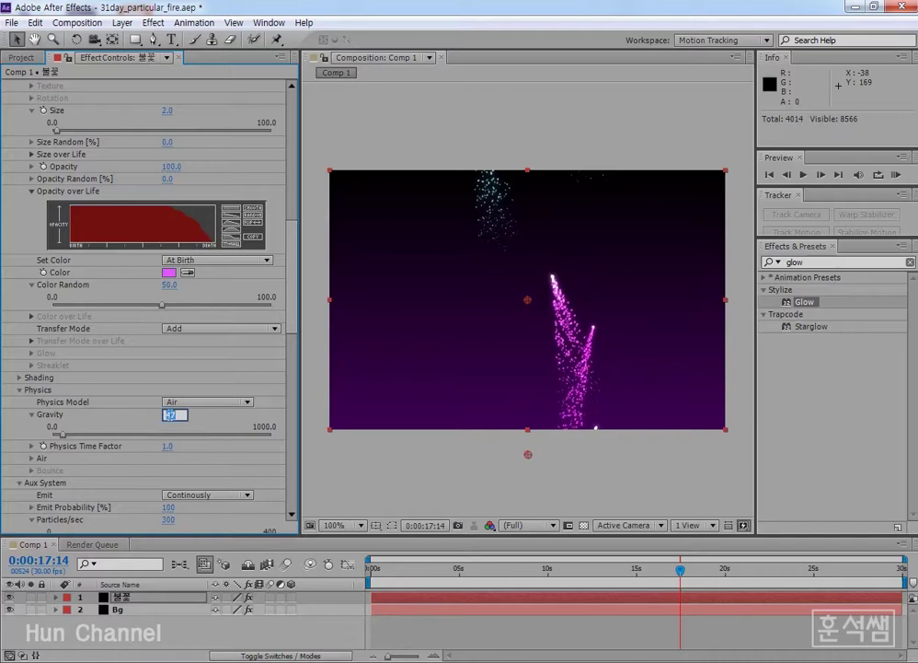
pyautogui.press('Return')
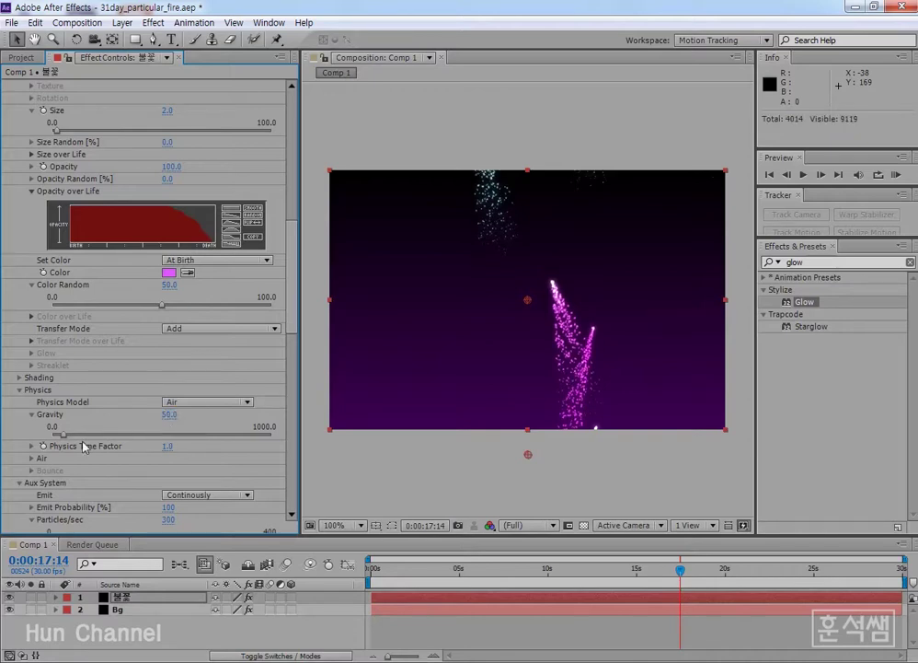
pyautogui.moveTo(64, 434); pyautogui.dragTo(67, 436)
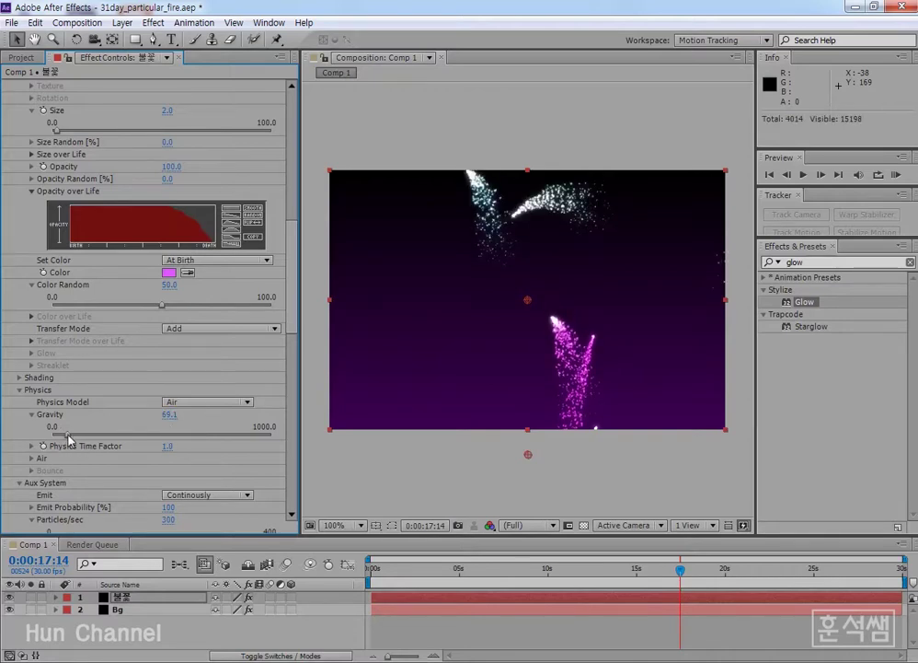
pyautogui.click(388, 572)
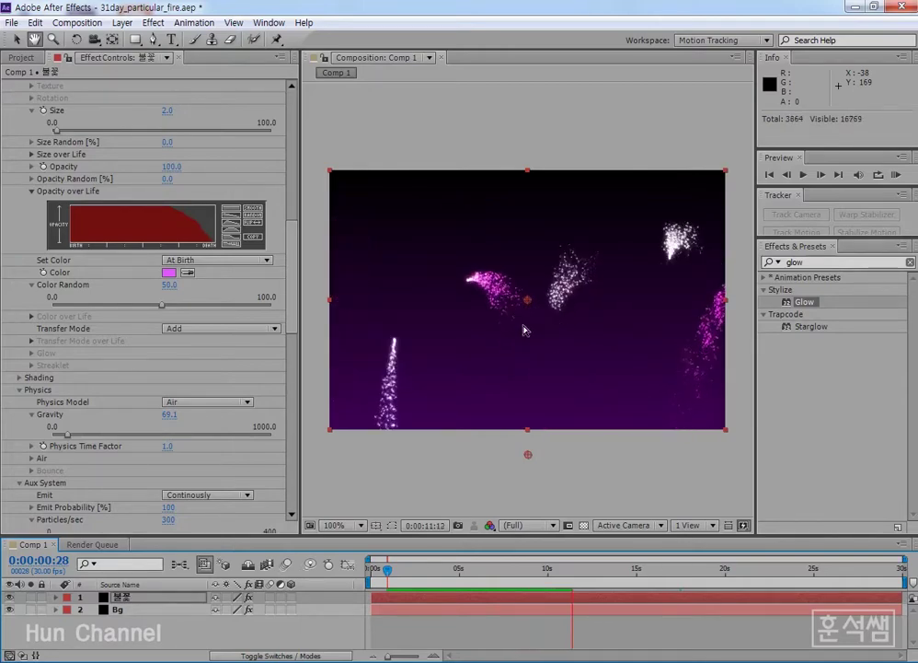
# Set the Physics Gravity to 65
pyautogui.click(171, 416)
pyautogui.write('65')
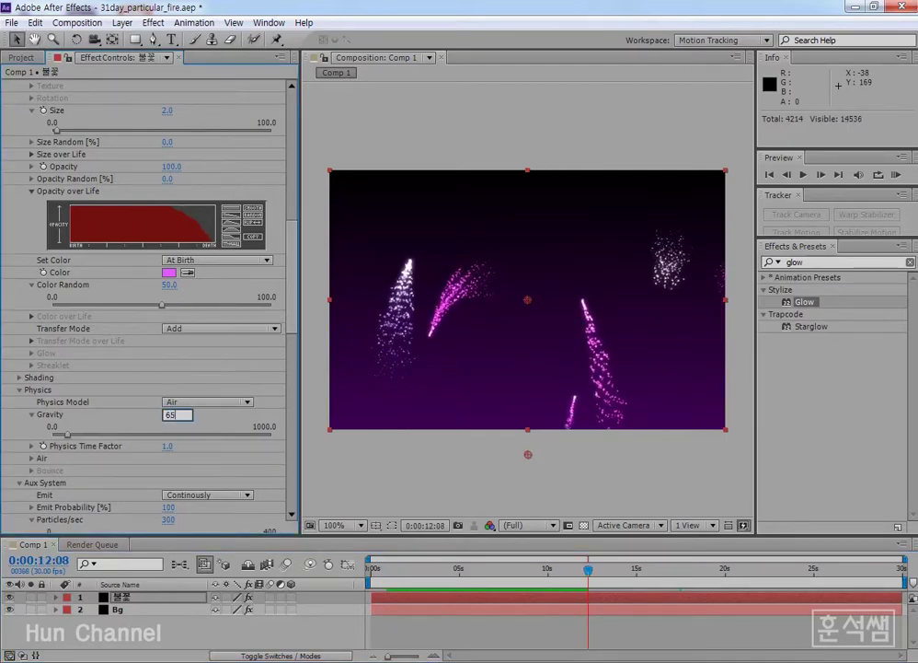
pyautogui.press('Return')
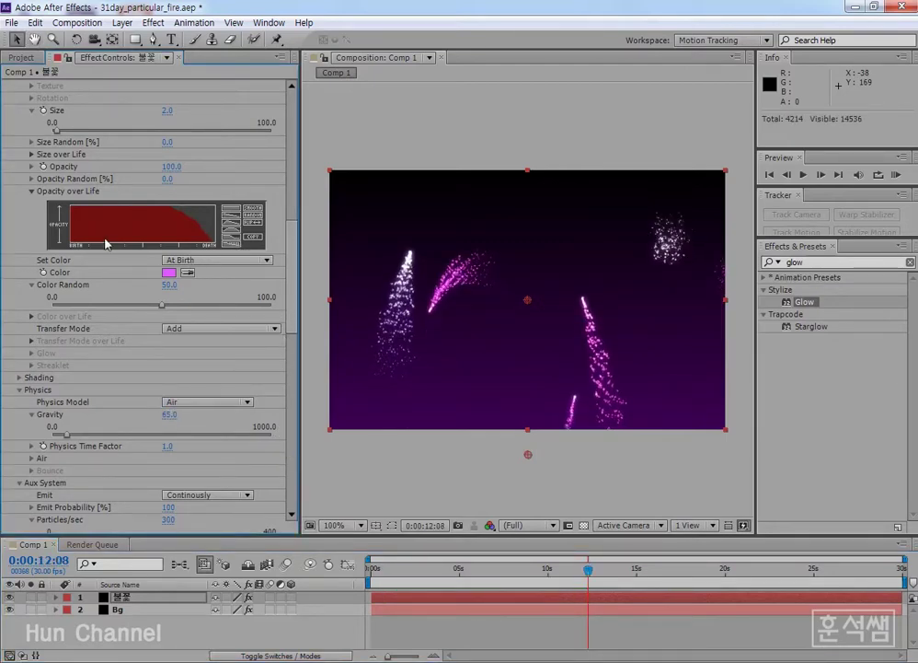
# Set the main particle's Life to 2.7 seconds and check the fireworks at about 4 seconds
pyautogui.moveTo(293, 299); pyautogui.dragTo(293, 264)
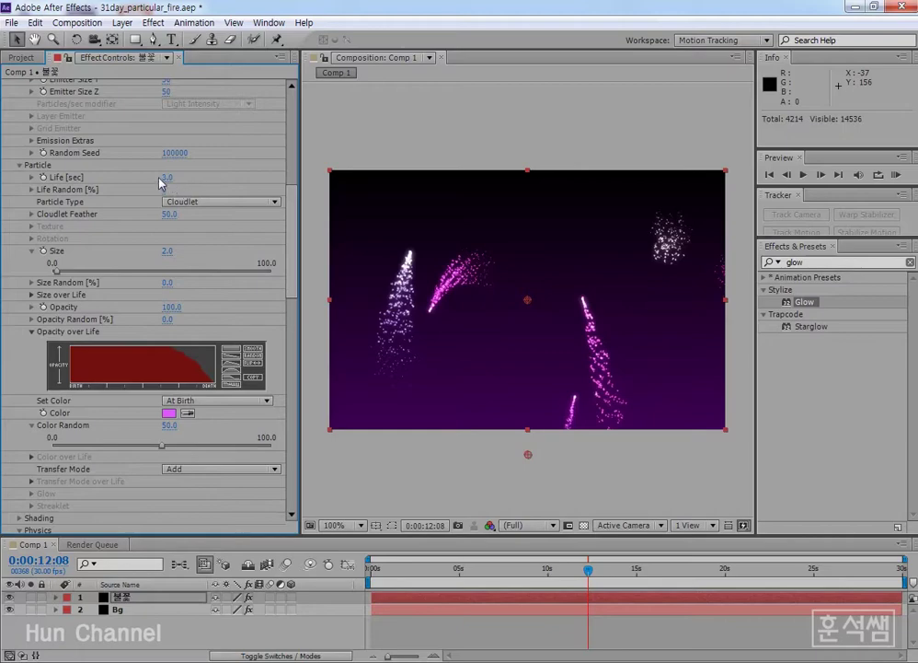
pyautogui.click(32, 178)
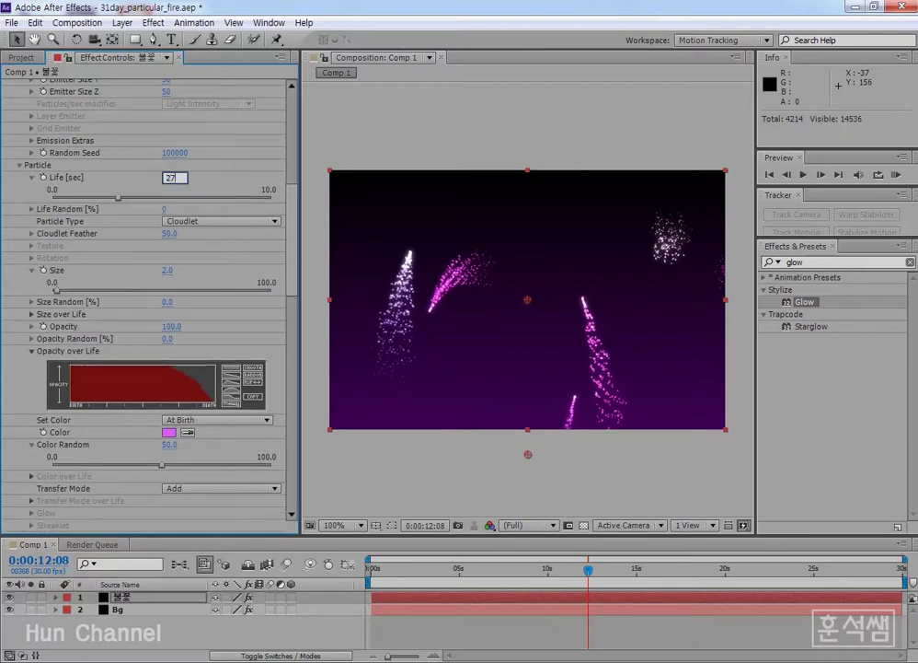
pyautogui.press('Return')
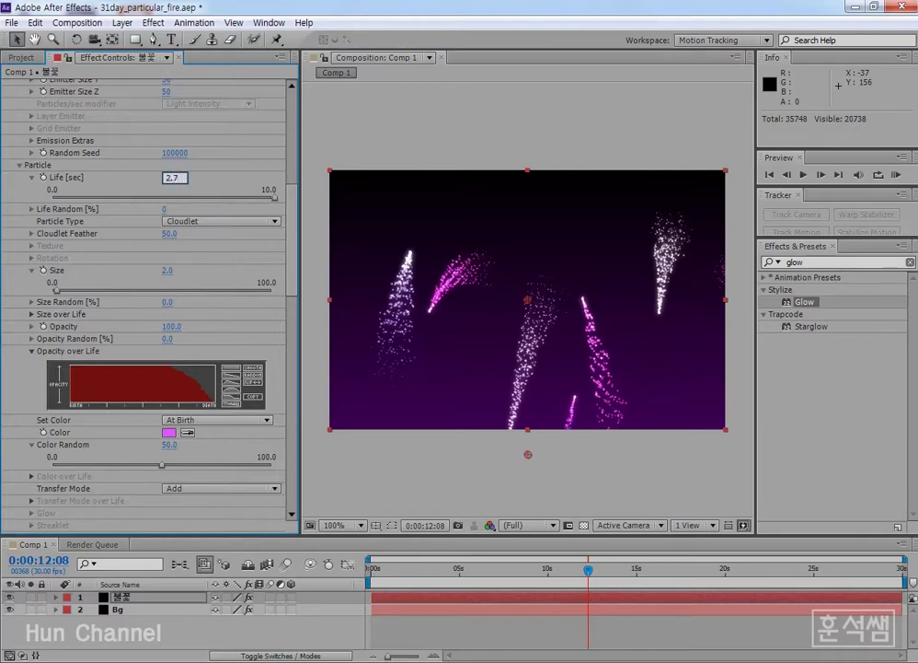
pyautogui.press('Return')
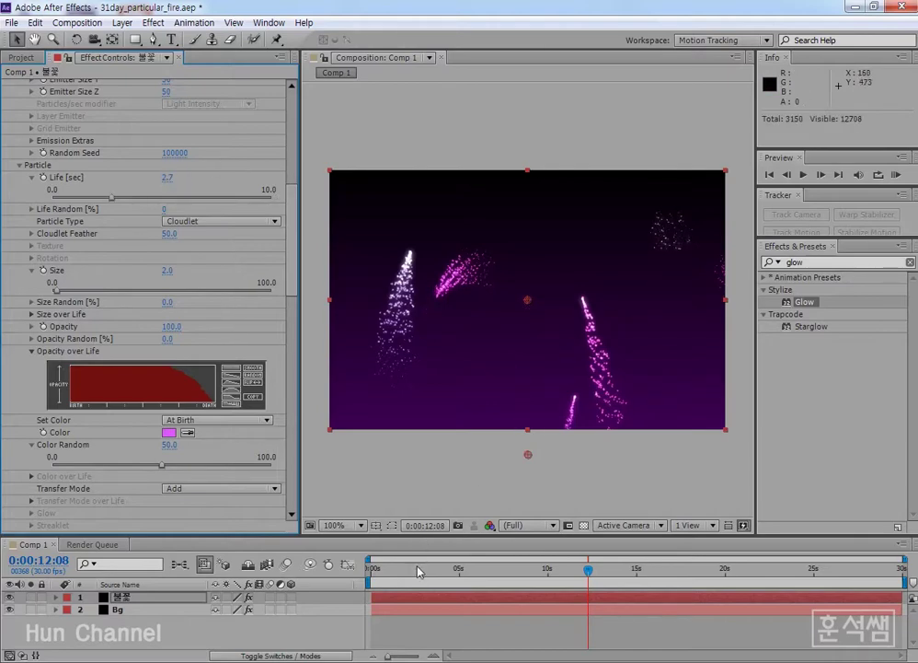
pyautogui.moveTo(419, 570); pyautogui.dragTo(449, 571)
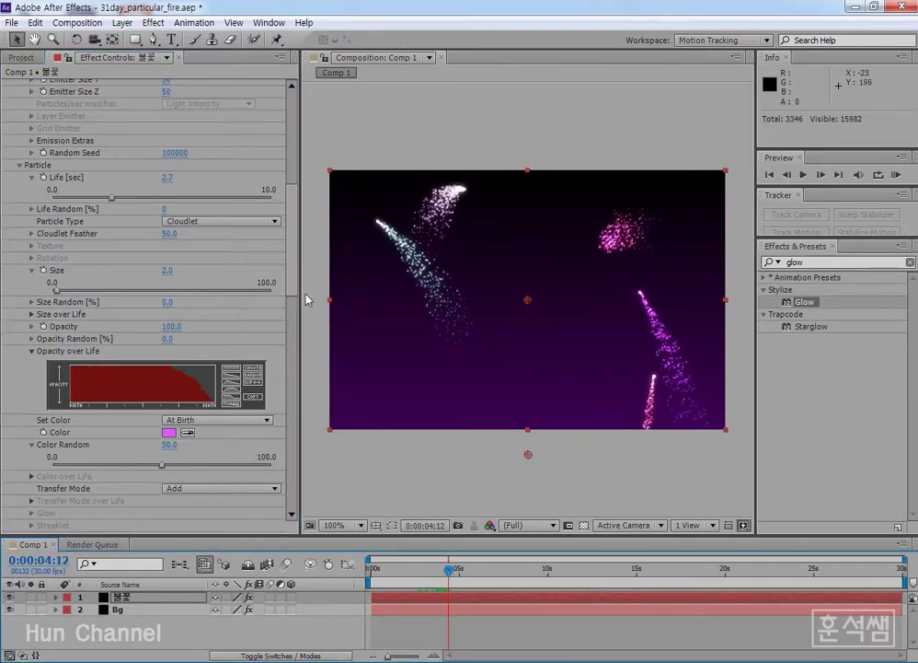
# Set the Aux System's Life to 1.2 seconds and preview the fireworks from about 2 seconds
pyautogui.scroll(-5, 291, 293)
pyautogui.scroll(4, 293, 290)
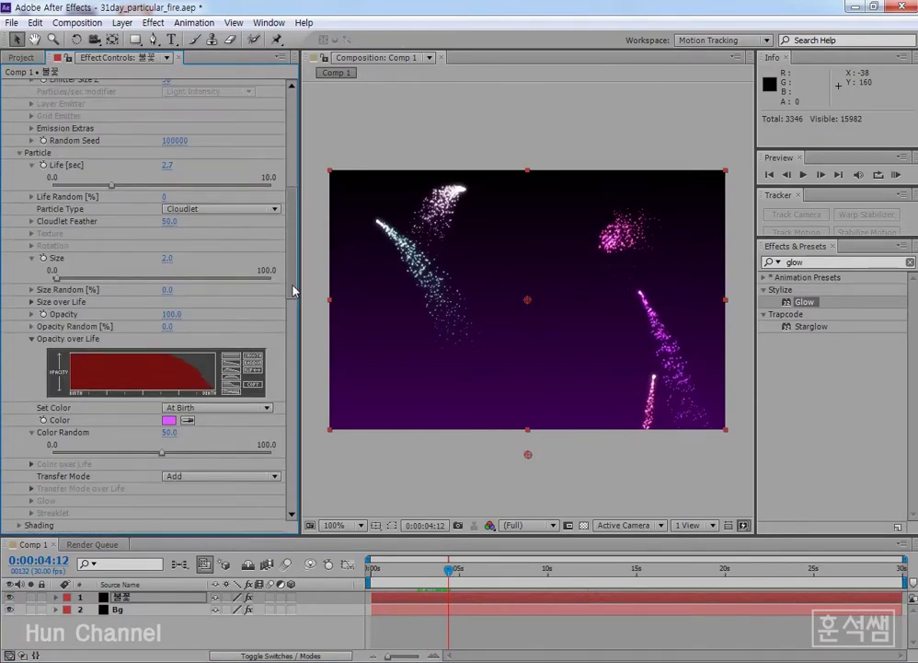
pyautogui.scroll(-7, 291, 293)
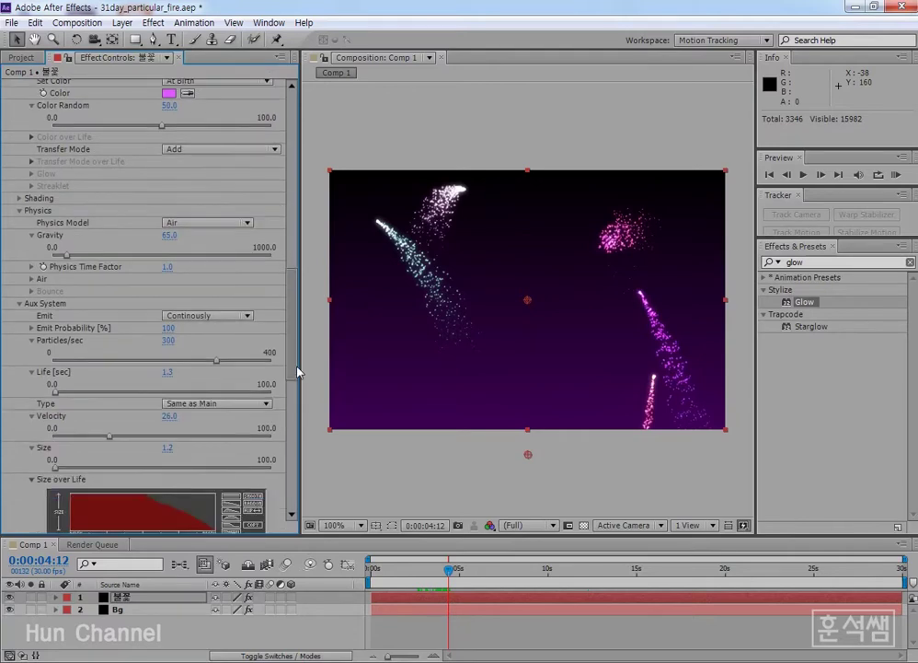
pyautogui.click(168, 372)
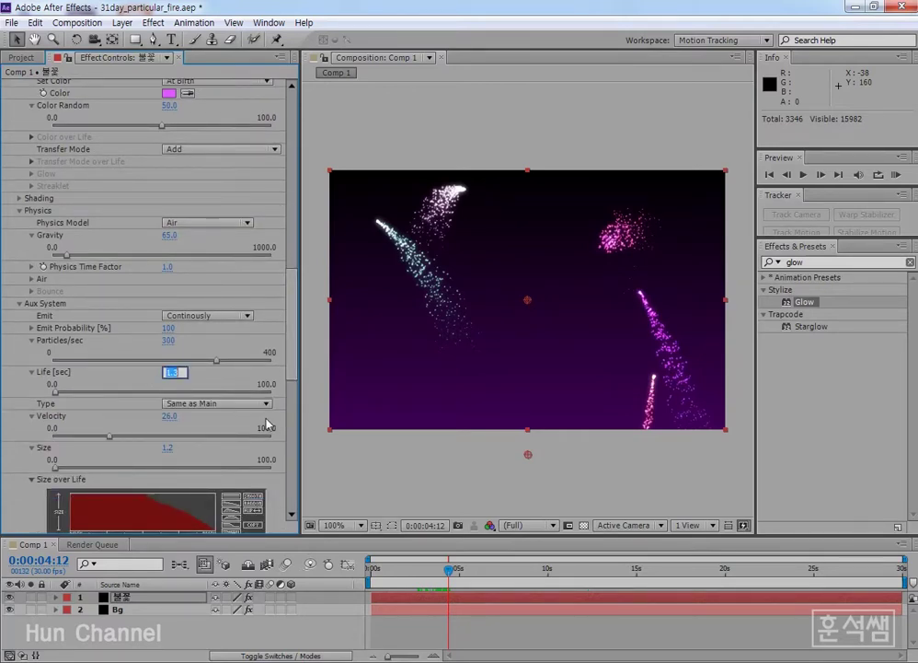
pyautogui.write('1.2')
pyautogui.click(406, 571)
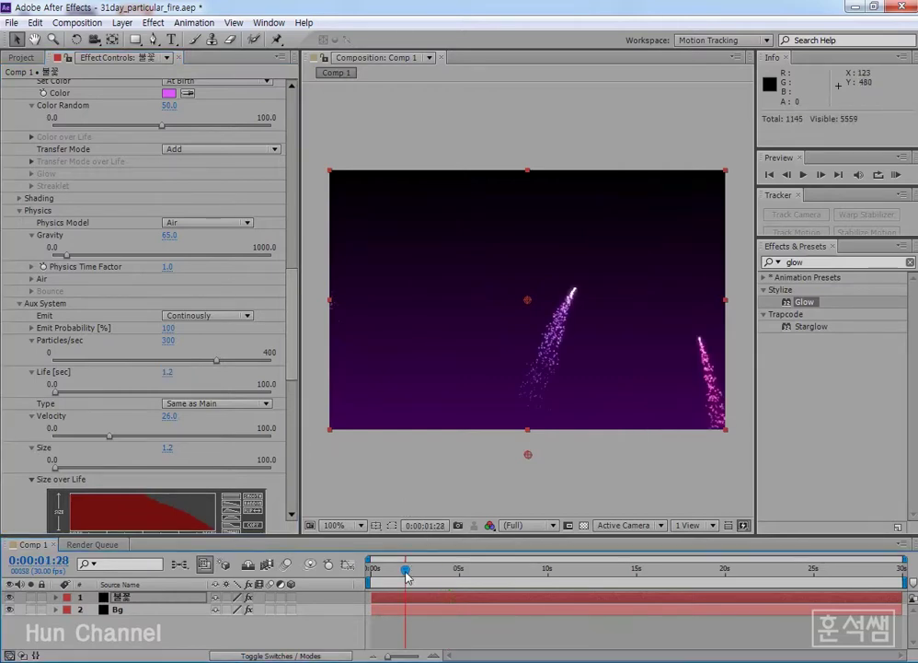
pyautogui.press('space')
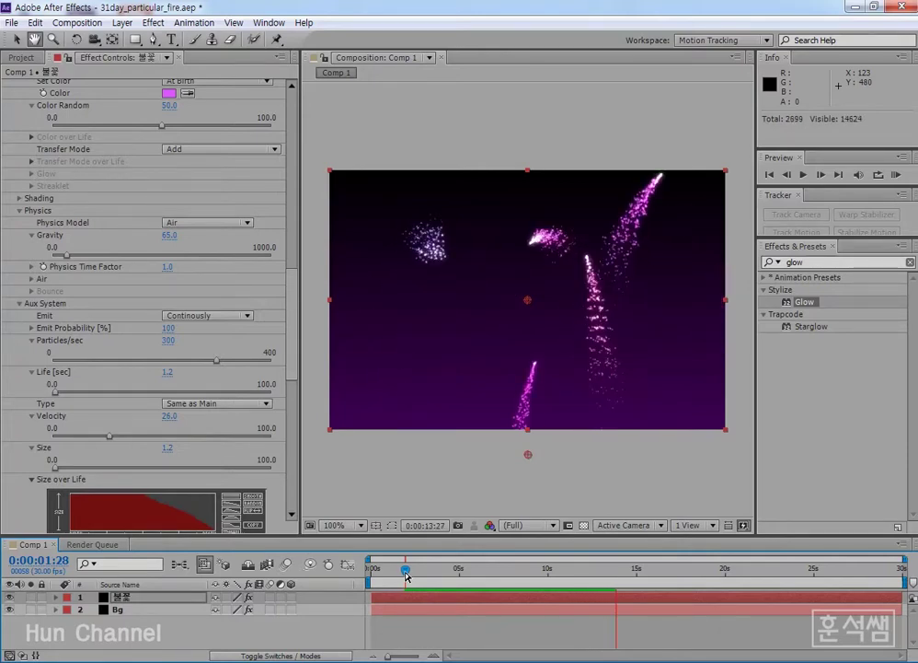
pyautogui.press('space')
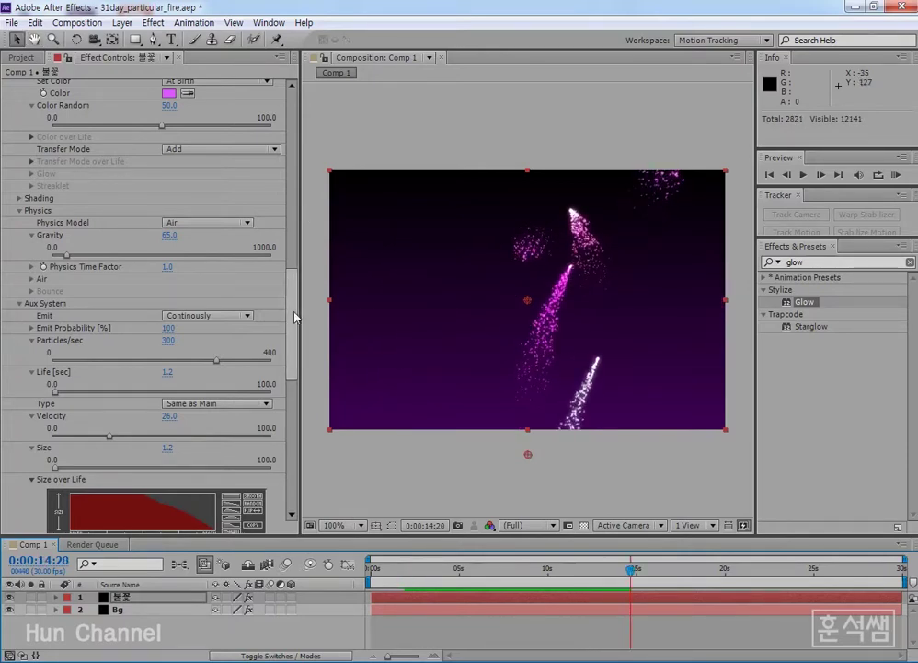
# Set the main particle's Life to 2.9 seconds and preview the fireworks
pyautogui.moveTo(295, 317); pyautogui.dragTo(295, 259)
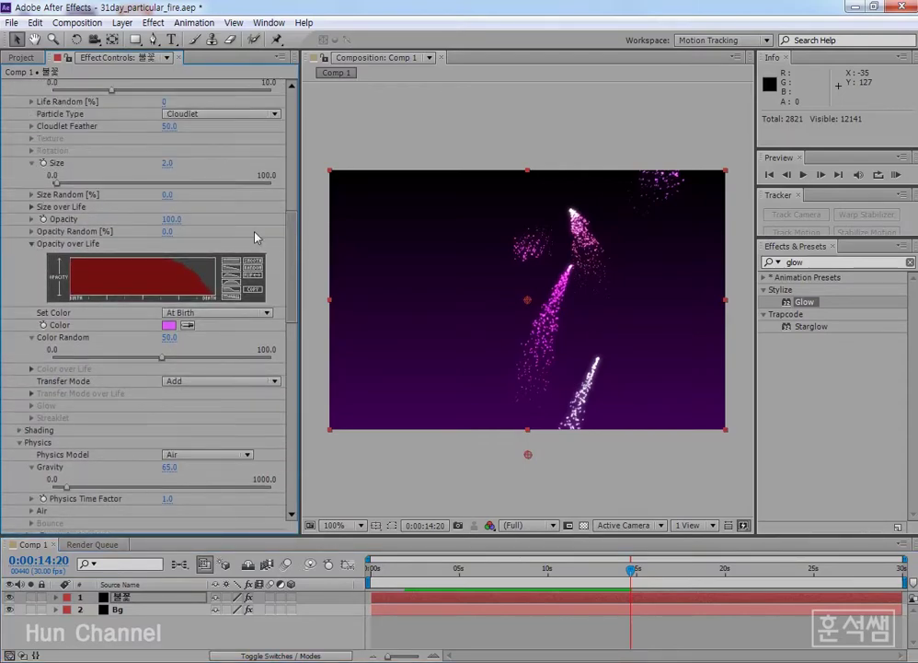
pyautogui.scroll(3, 184, 170)
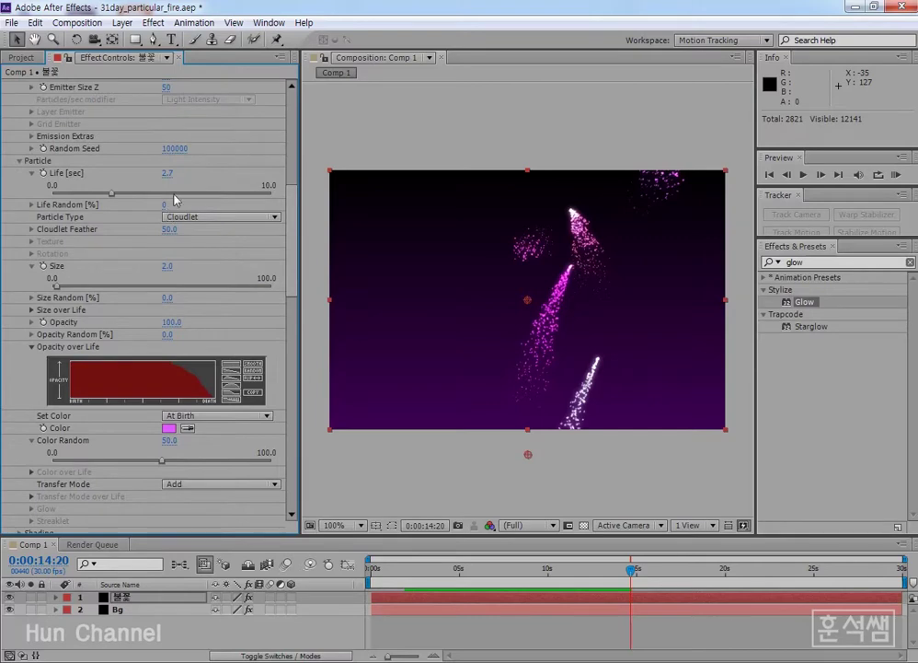
pyautogui.click(168, 174)
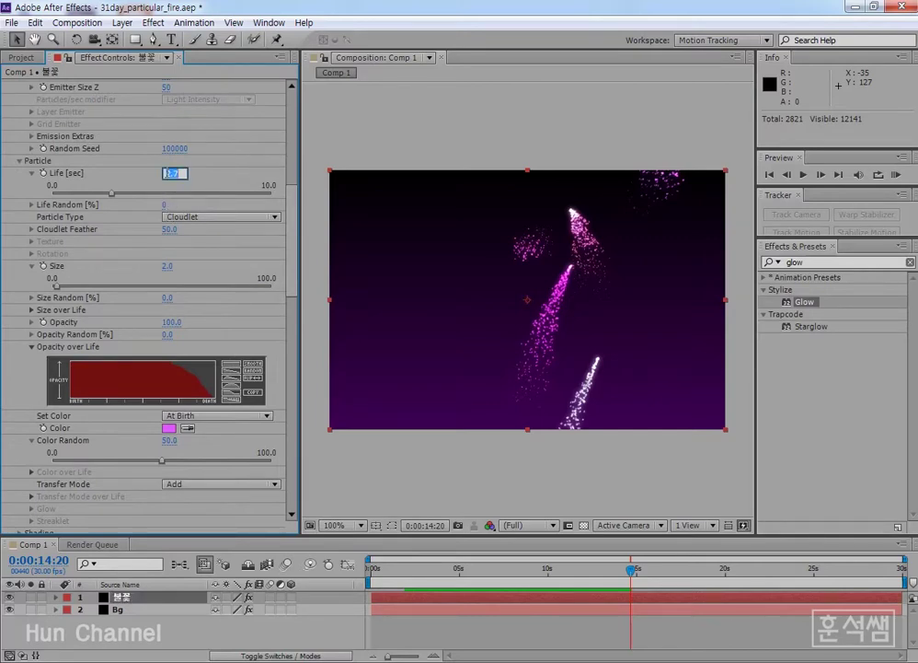
pyautogui.write('2.9')
pyautogui.press('Return')
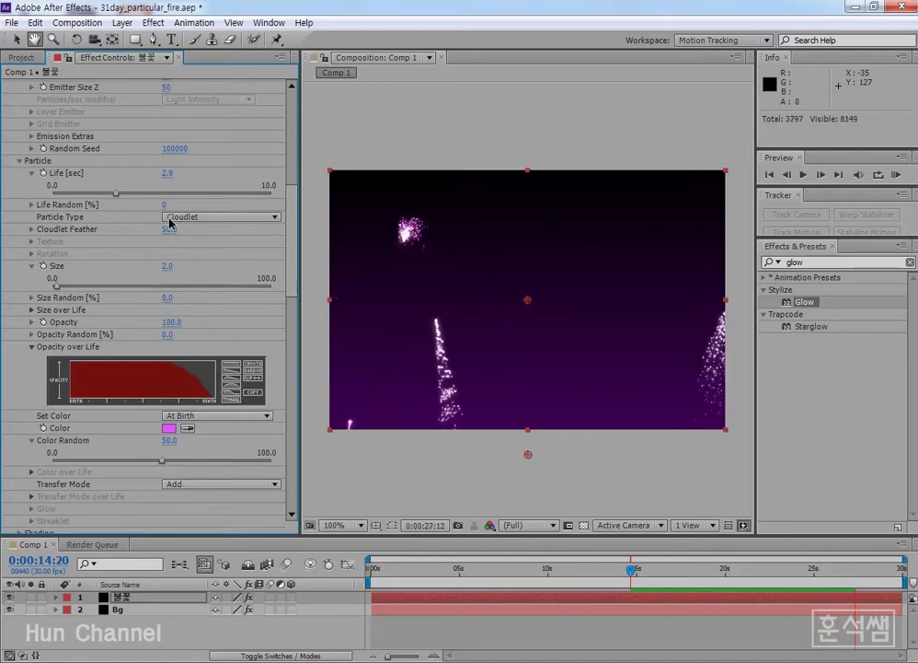
pyautogui.press('space')
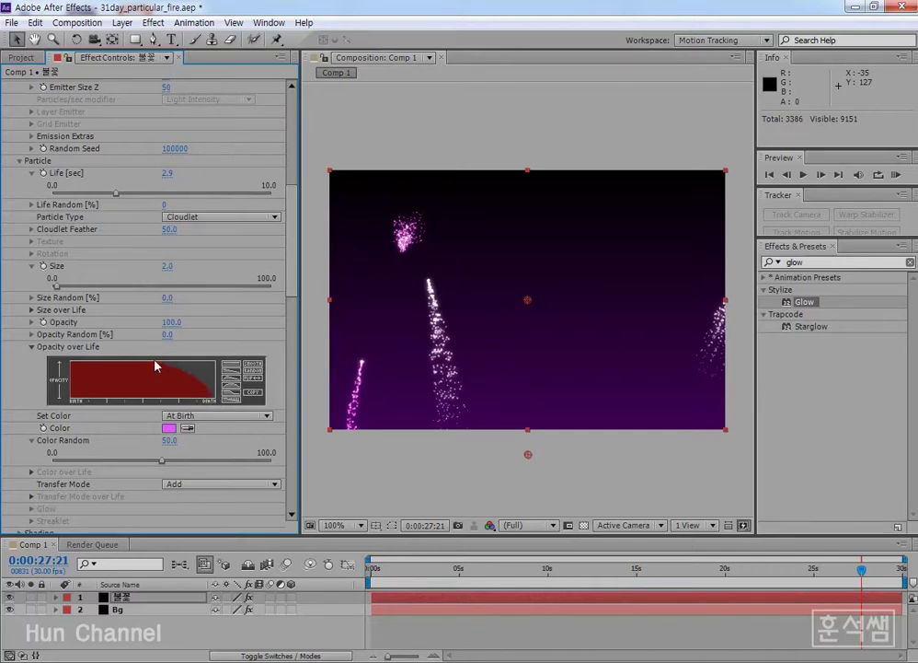
# Reshape the main particle's Opacity over Life curve to stay full for about three quarters of life and fade out by death, previewing the changes
pyautogui.moveTo(157, 366); pyautogui.dragTo(183, 379)
pyautogui.press('space')
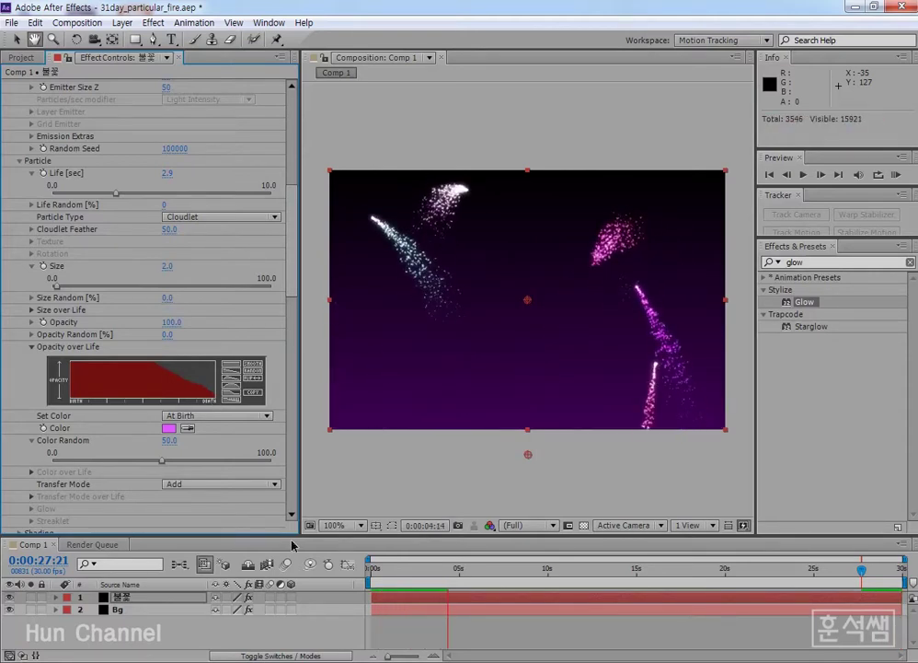
pyautogui.press('space')
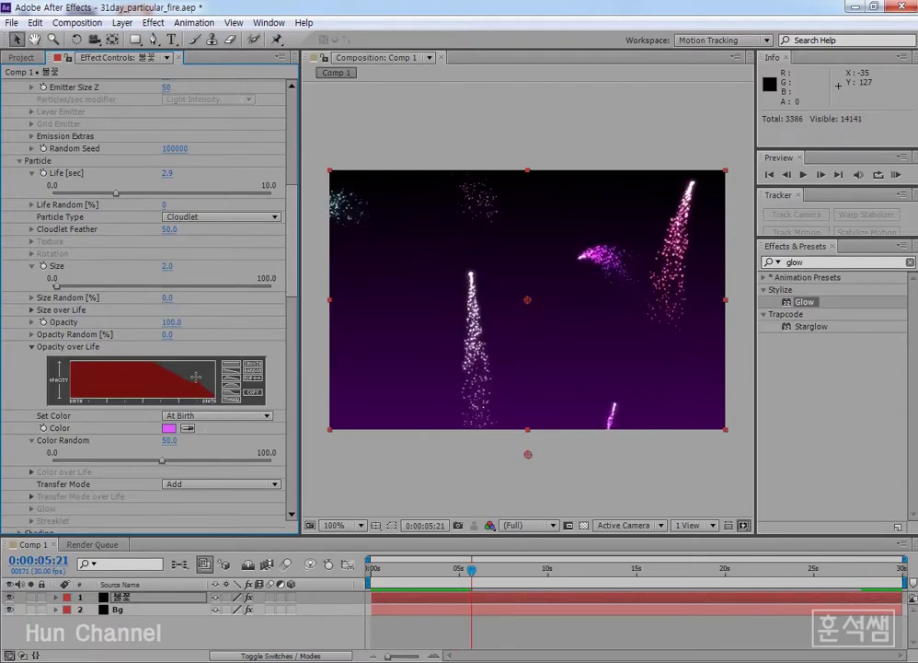
pyautogui.moveTo(172, 354); pyautogui.dragTo(92, 378)
pyautogui.click(241, 389)
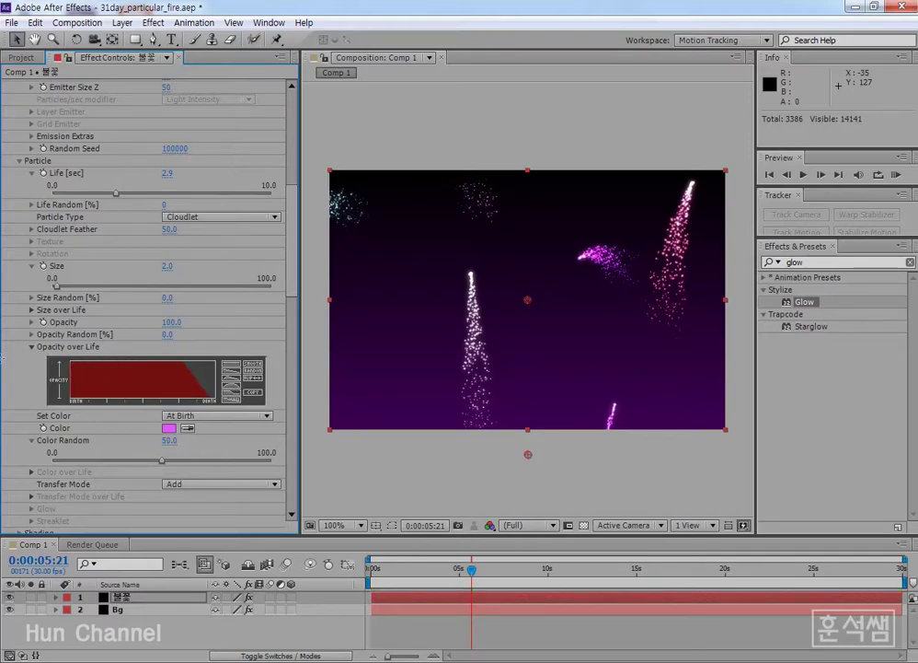
pyautogui.press('space')
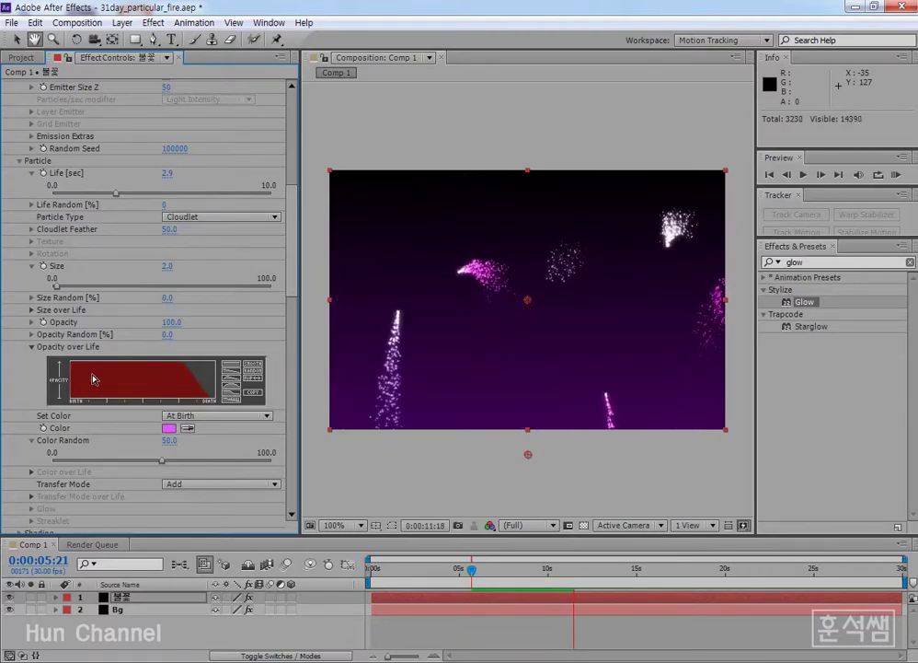
pyautogui.press('space')
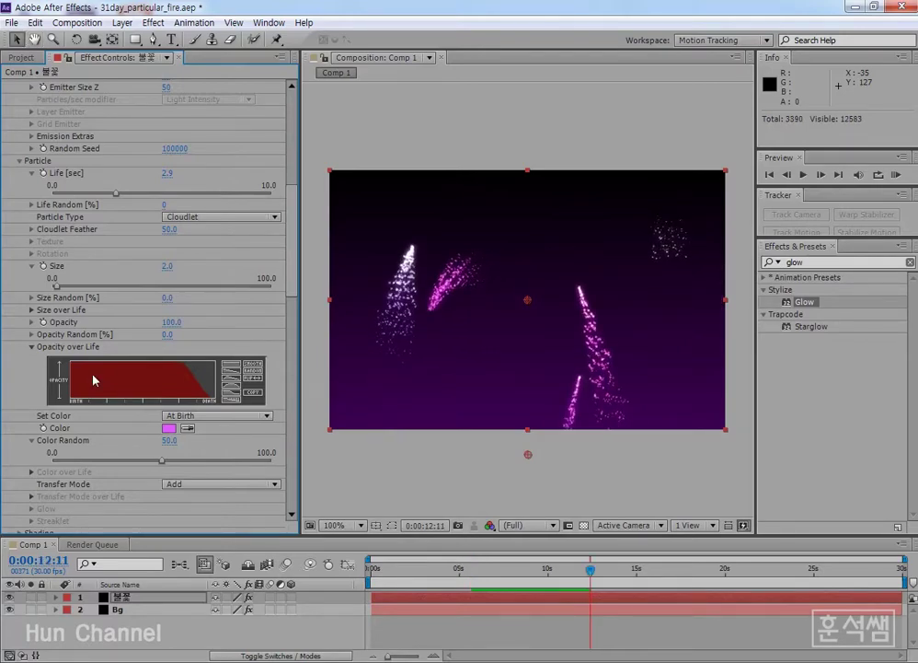
# Save the project and preview the fireworks from about 1 second
pyautogui.hotkey('ctrl', 's')
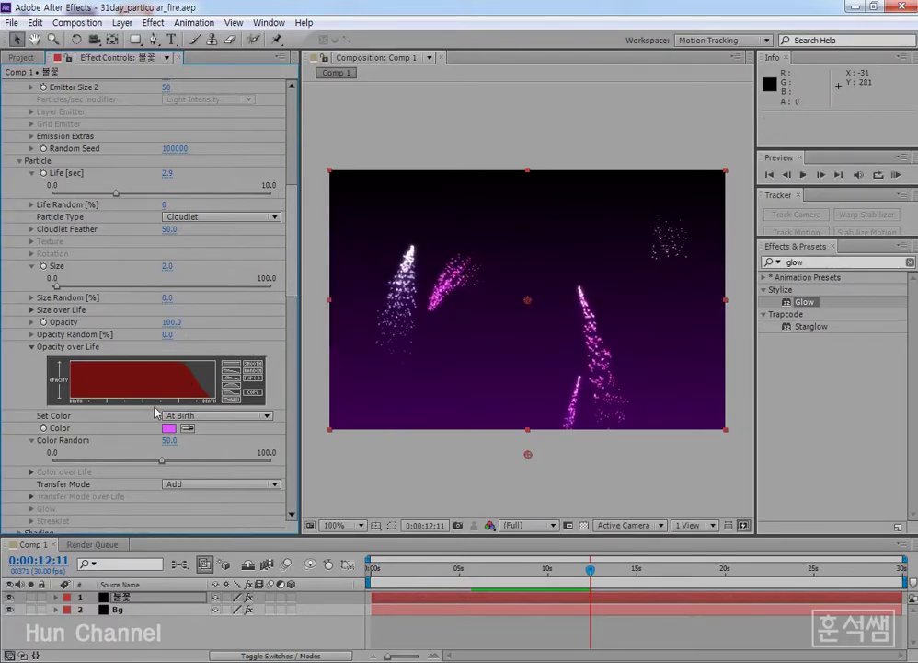
pyautogui.click(387, 576)
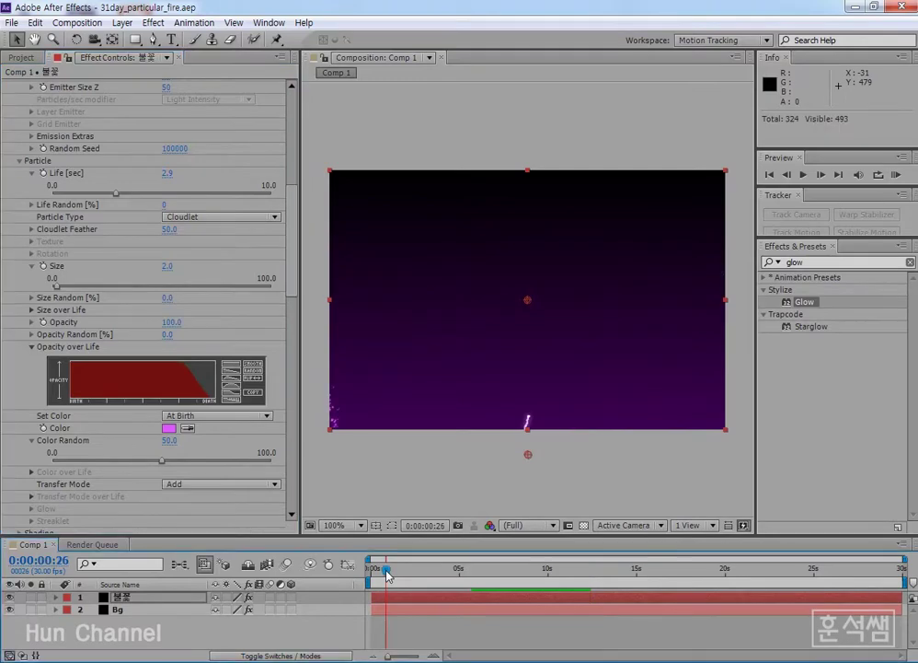
pyautogui.press('space')
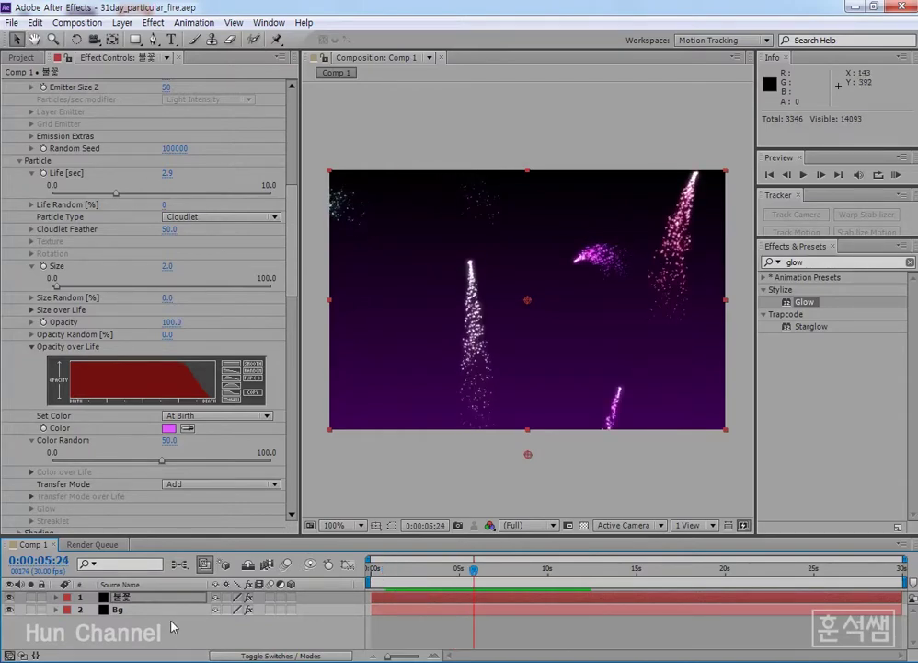
# Enlarge the timeline area and duplicate the 불꽃 layer
pyautogui.press('Return')
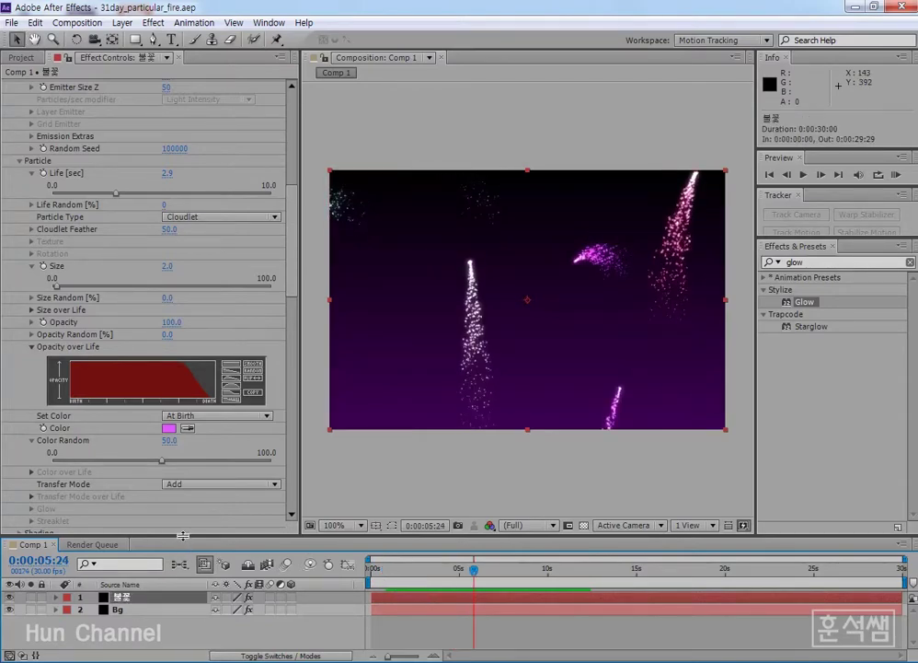
pyautogui.moveTo(184, 536); pyautogui.dragTo(149, 500)
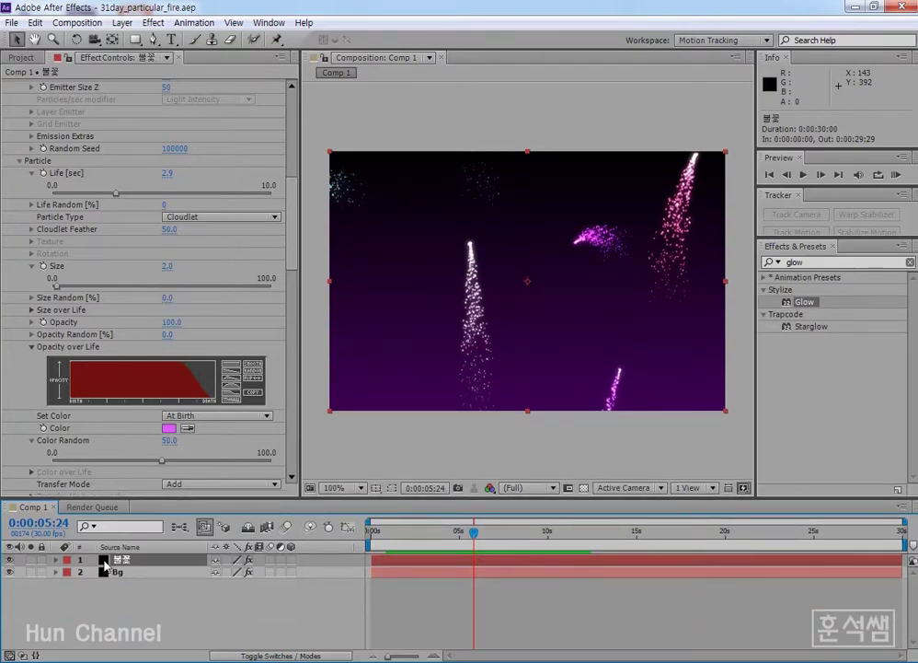
pyautogui.hotkey('ctrl', 'd')
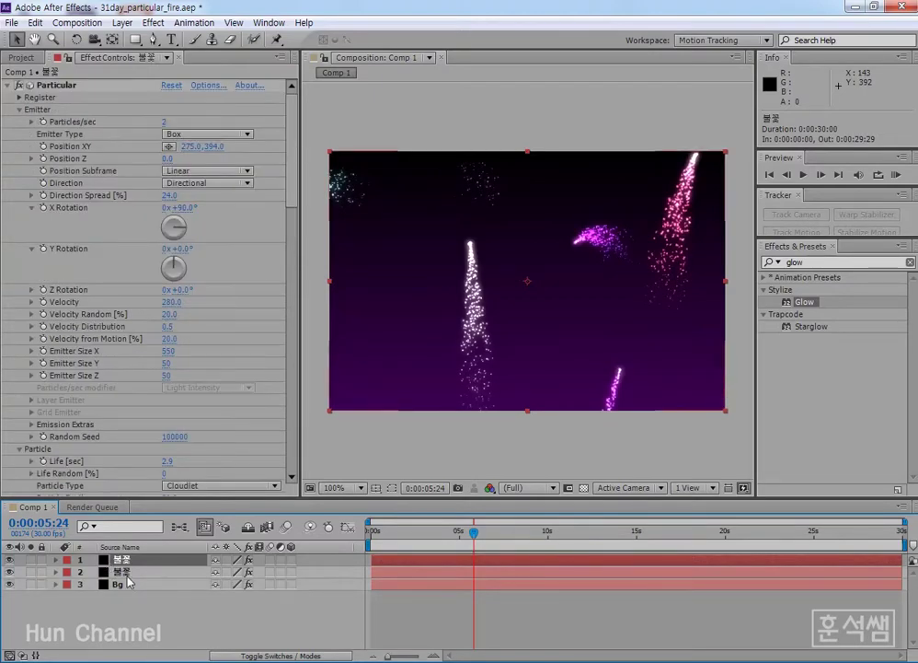
# Rename the lower 불꽃 layer, layer 2, as 연기
pyautogui.click(126, 573)
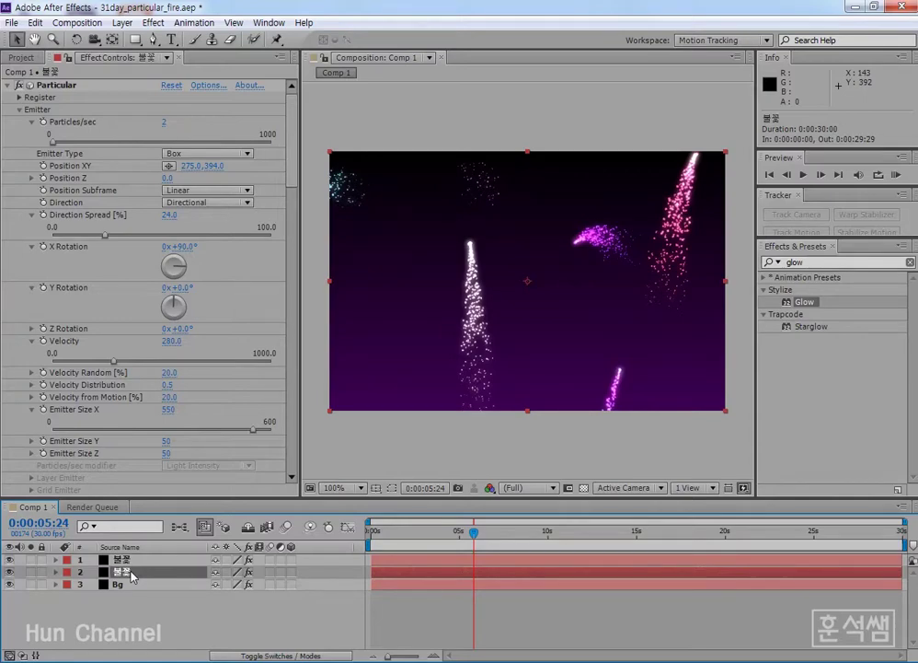
pyautogui.press('Return')
pyautogui.write('du')
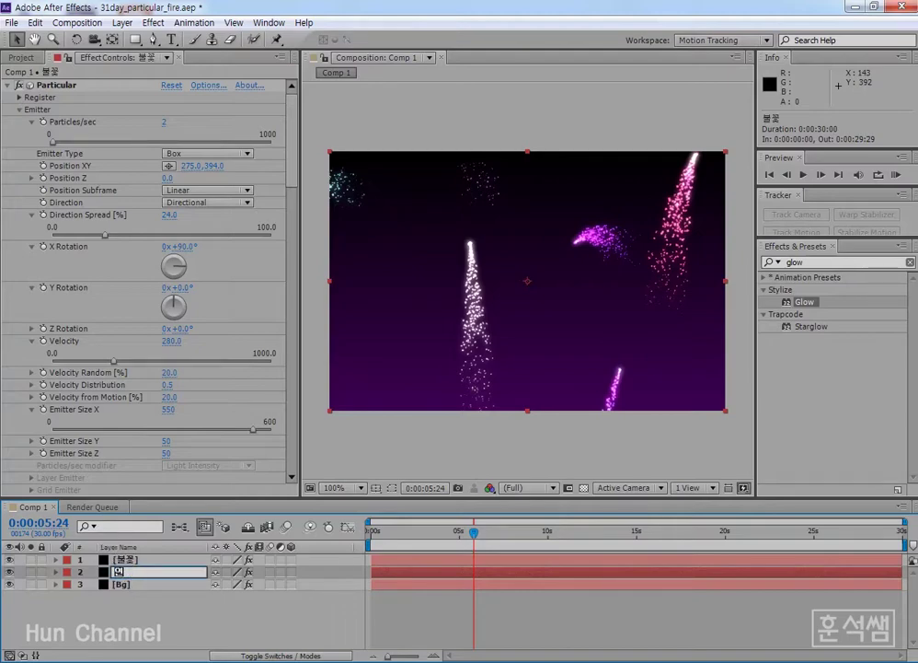
pyautogui.press('Return')
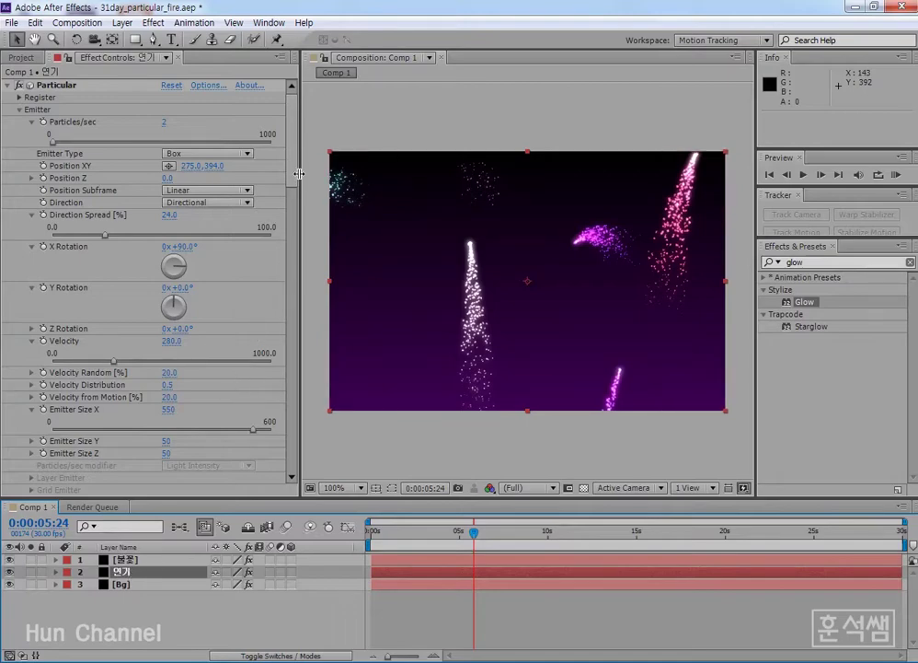
# Examine the 연기 layer's Particular settings, from the emitter through the particle and physics values to the Aux System size and opacity curves
pyautogui.moveTo(291, 187); pyautogui.dragTo(293, 315)
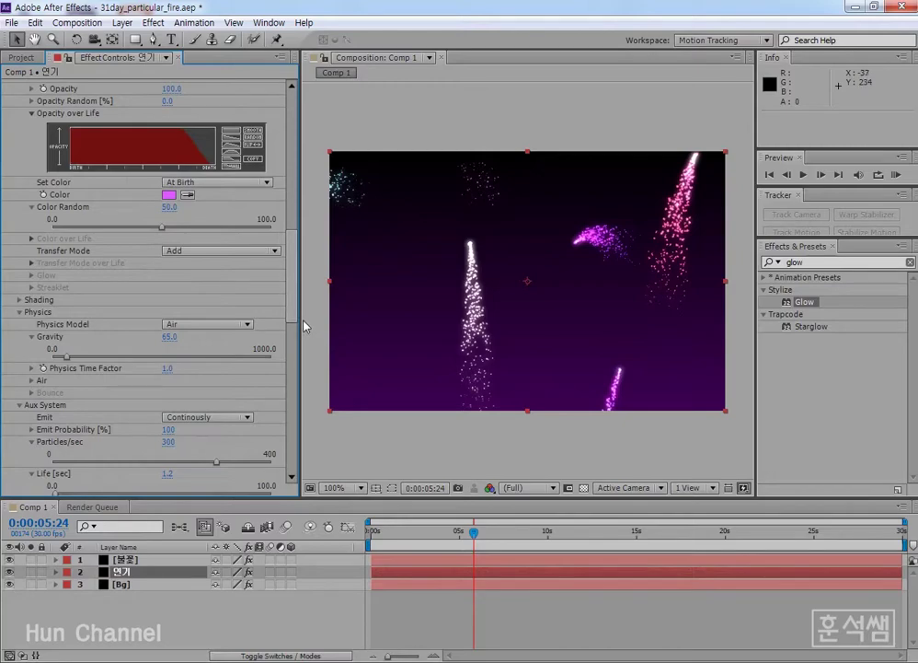
pyautogui.moveTo(299, 316); pyautogui.dragTo(309, 315)
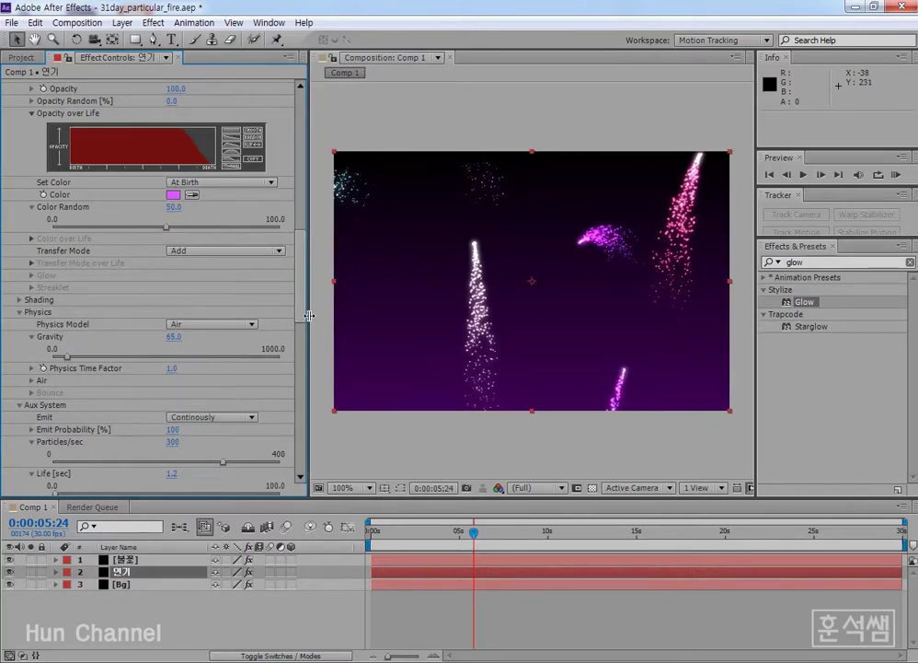
pyautogui.moveTo(301, 352); pyautogui.dragTo(303, 402)
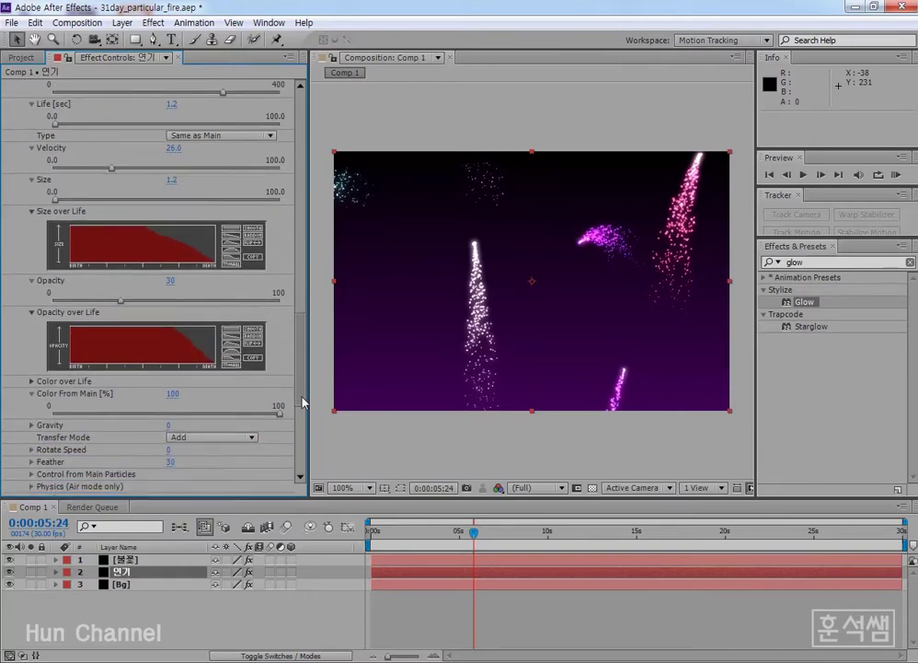
pyautogui.scroll(1, 303, 401)
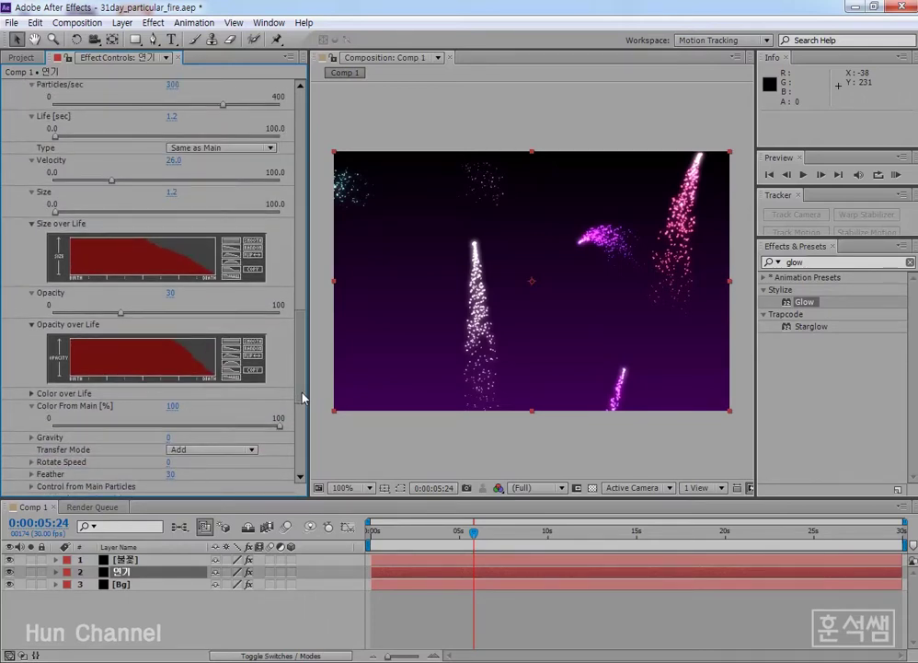
pyautogui.moveTo(304, 398); pyautogui.dragTo(304, 402)
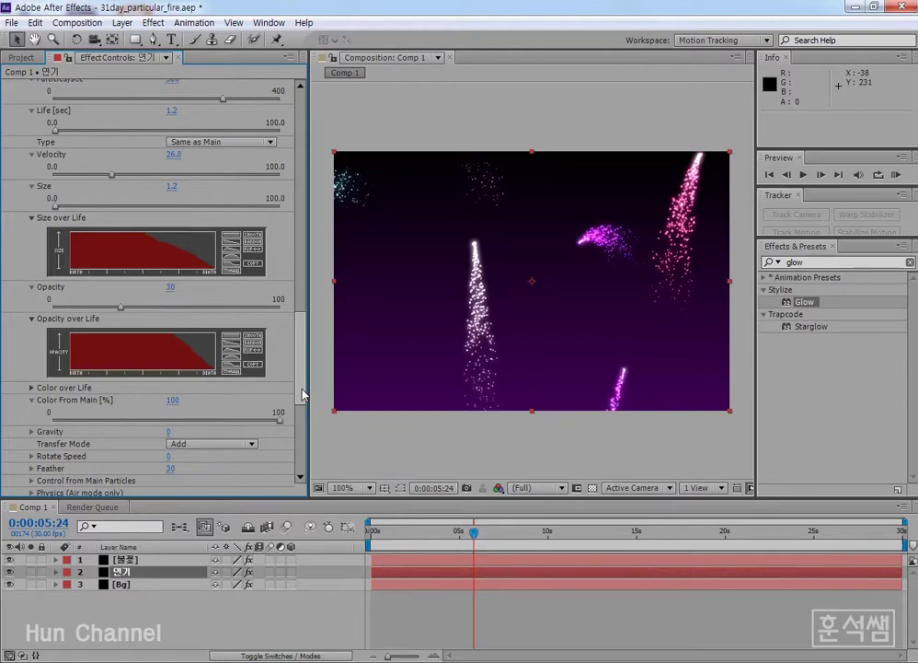
pyautogui.scroll(-5, 304, 393)
pyautogui.scroll(5, 304, 393)
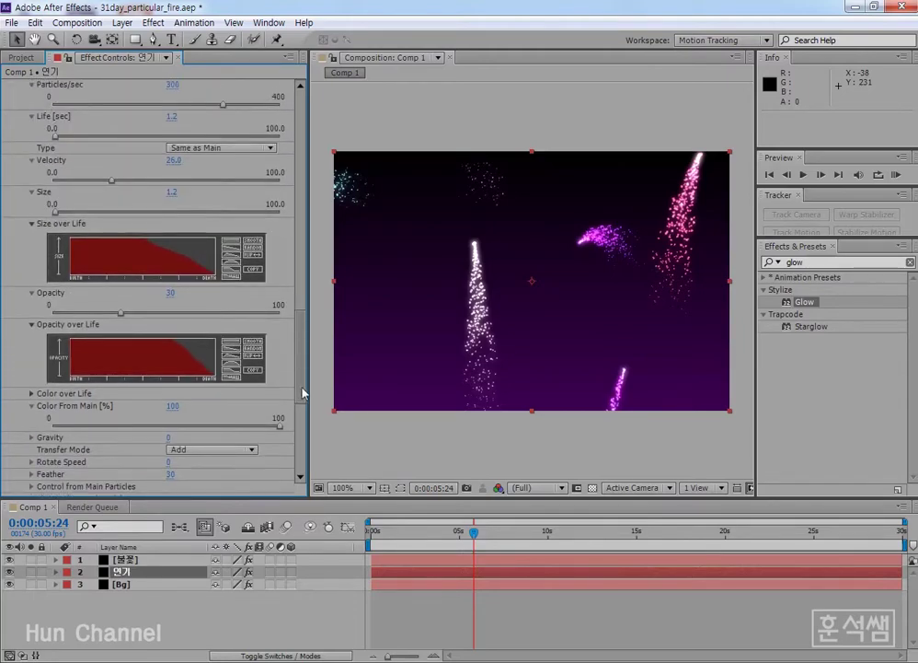
pyautogui.scroll(1, 304, 391)
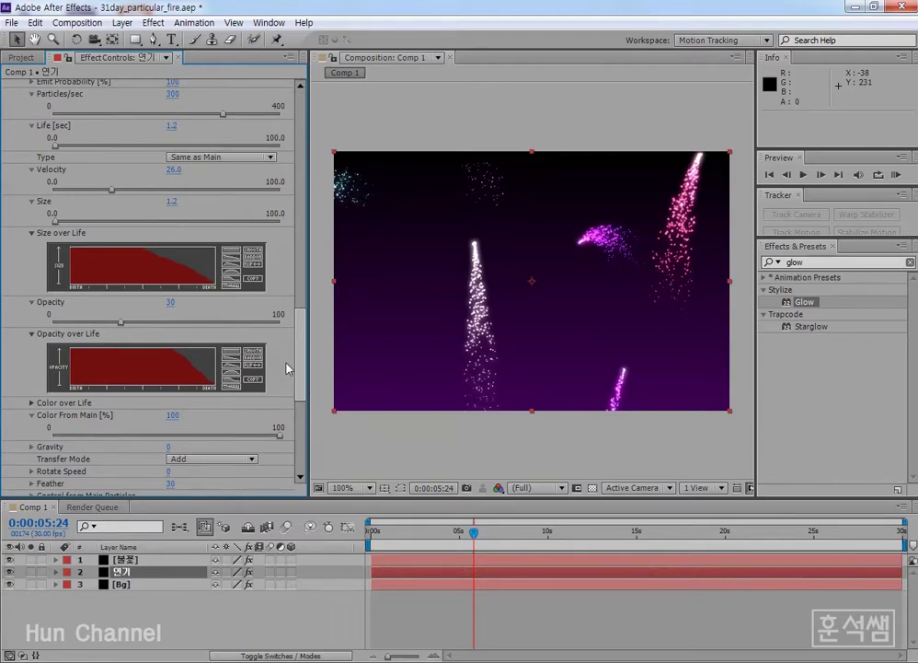
pyautogui.moveTo(303, 390); pyautogui.dragTo(303, 267)
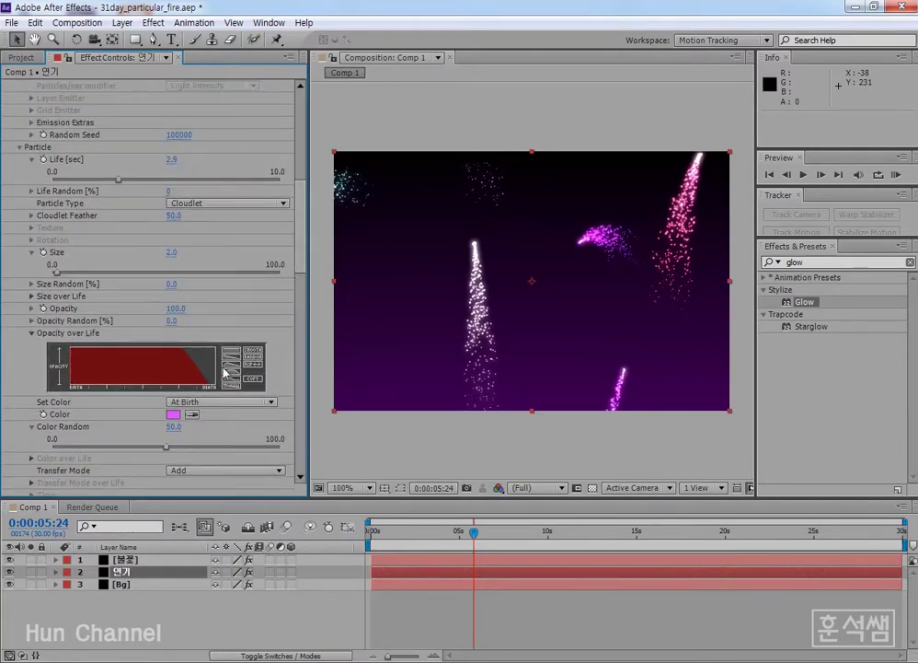
# Hide the 불꽃 layer and change the 연기 layer's particle color to white, FFFFFF
pyautogui.click(9, 559)
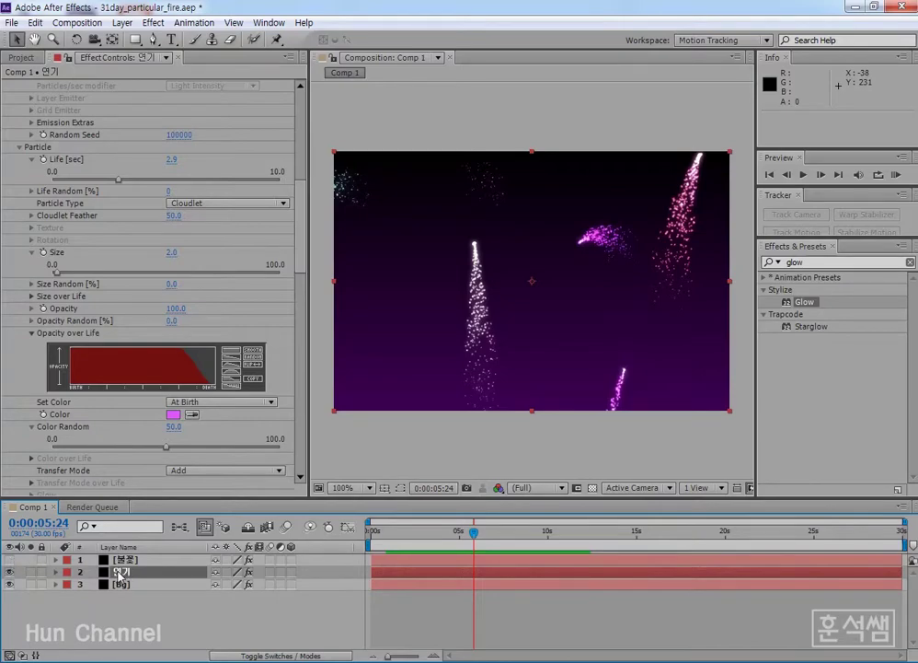
pyautogui.click(302, 265)
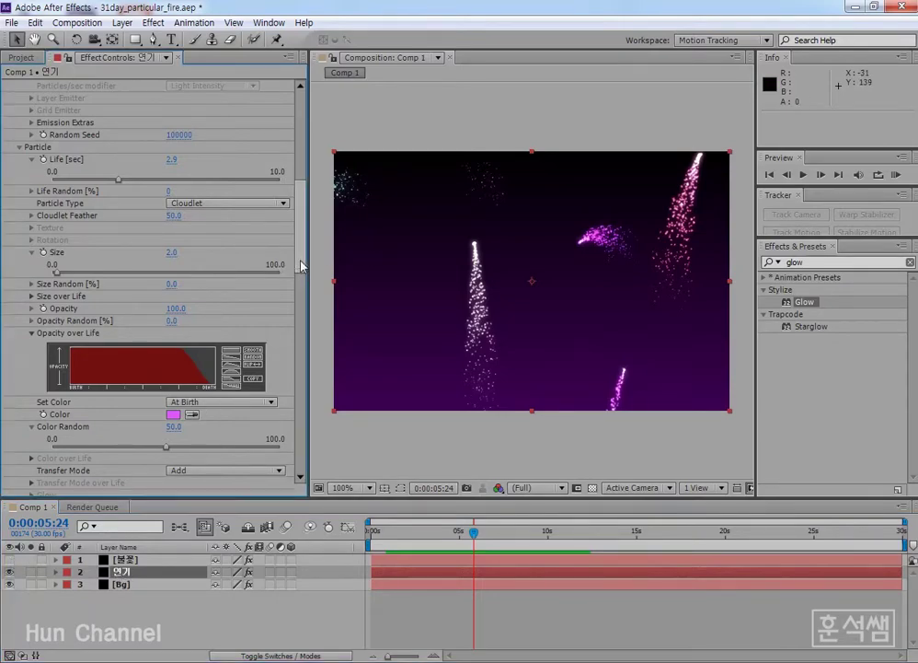
pyautogui.scroll(2, 302, 265)
pyautogui.scroll(3, 302, 265)
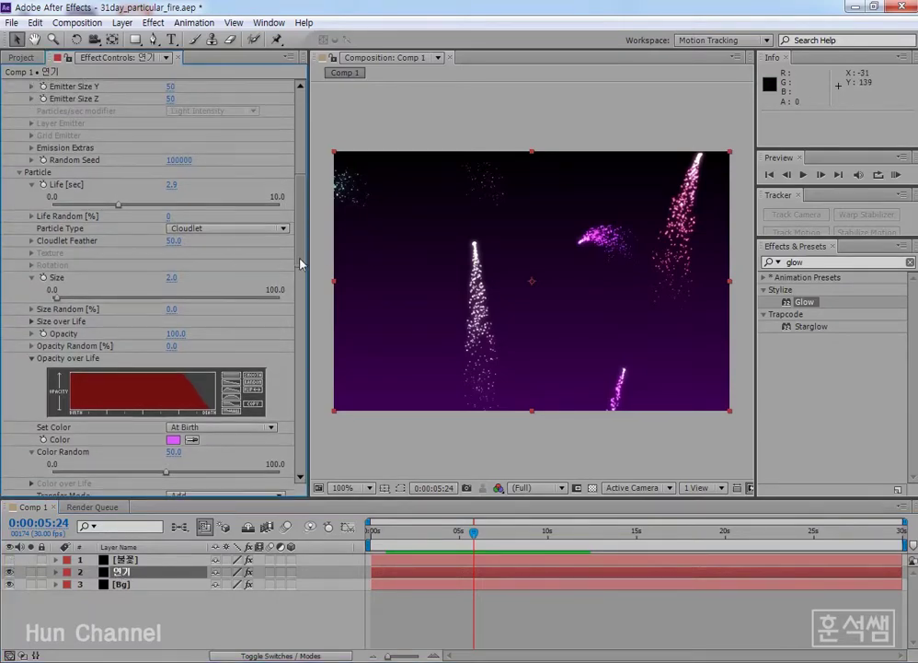
pyautogui.scroll(3, 301, 257)
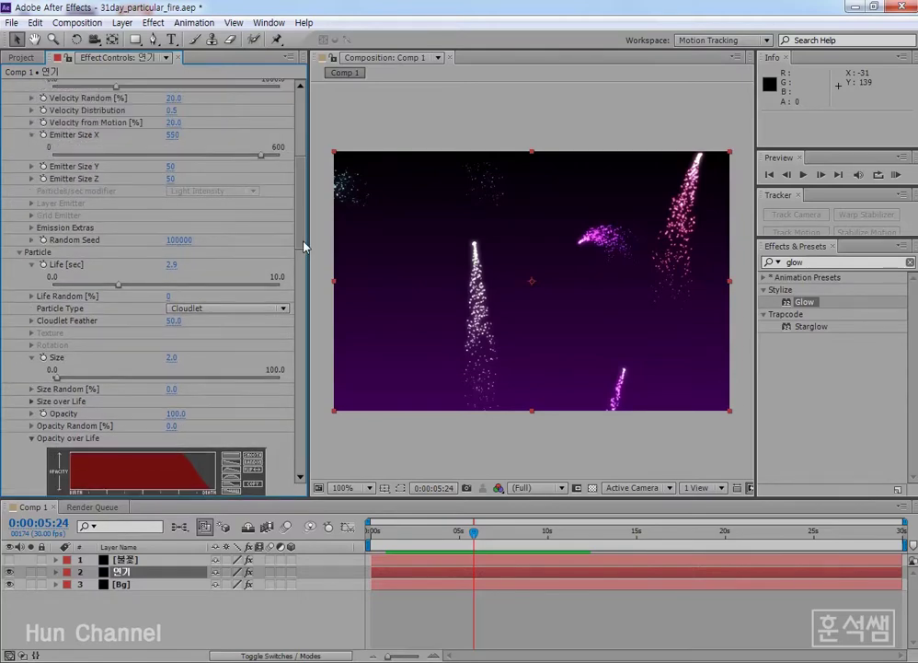
pyautogui.scroll(-6, 304, 246)
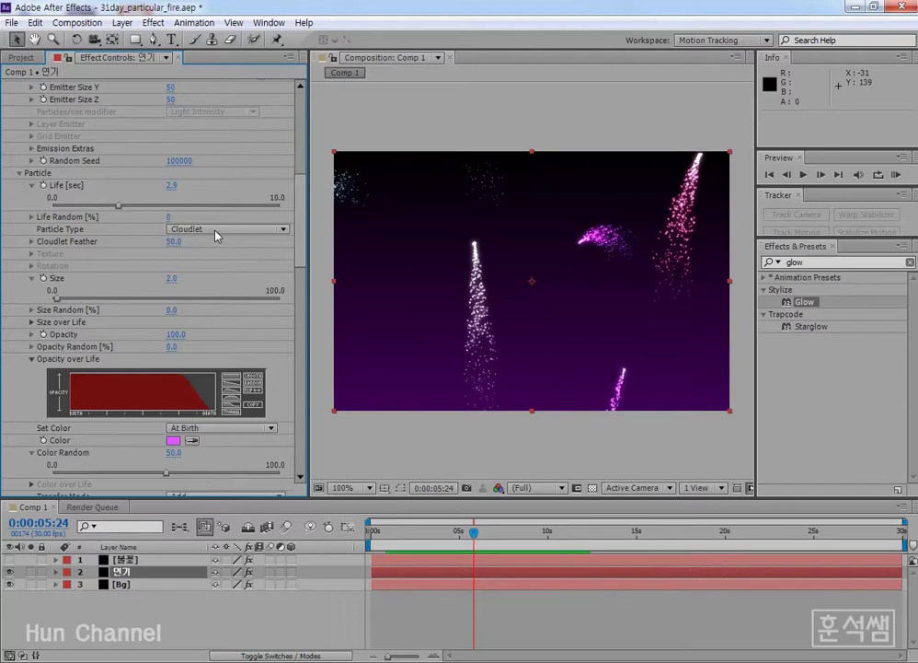
pyautogui.click(172, 442)
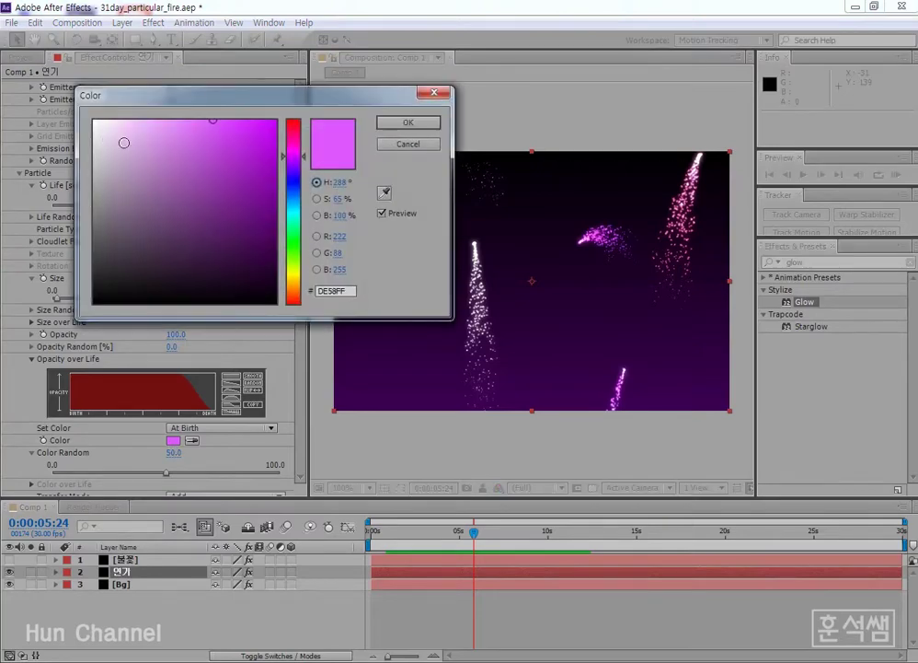
pyautogui.moveTo(104, 137)
pyautogui.mouseDown()
pyautogui.moveTo(52, 67)
pyautogui.moveTo(61, 81)
pyautogui.mouseUp()
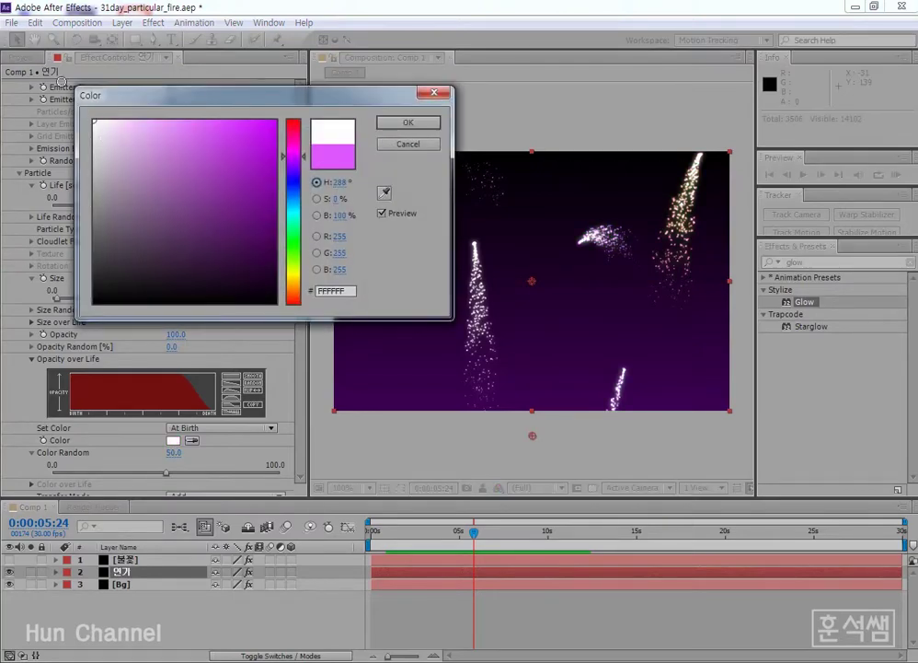
pyautogui.click(396, 130)
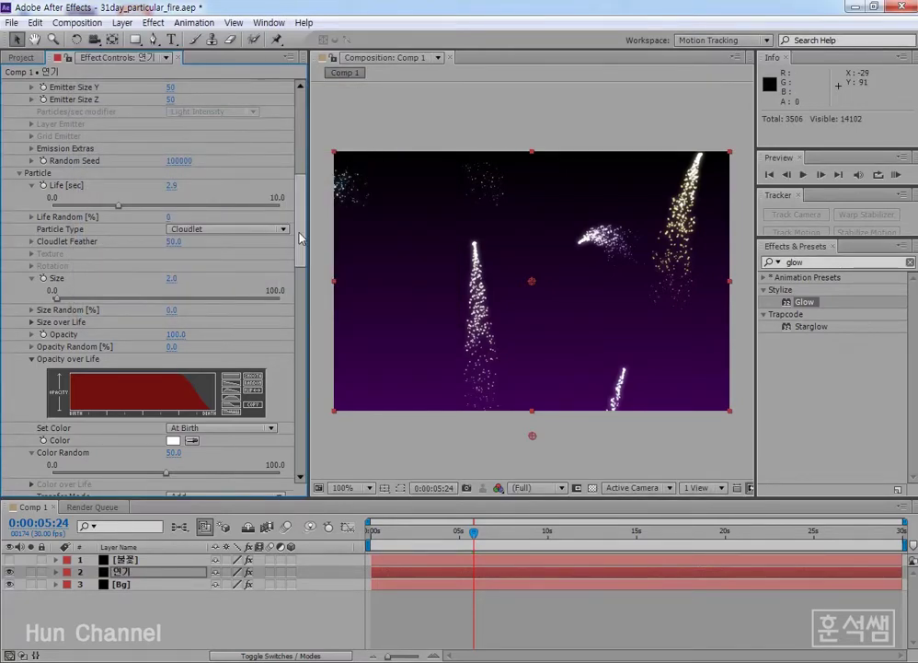
# Set the 연기 particles' Color Random to 0 and their Transfer Mode to Normal
pyautogui.moveTo(304, 244)
pyautogui.mouseDown()
pyautogui.moveTo(304, 339)
pyautogui.moveTo(308, 253)
pyautogui.moveTo(308, 265)
pyautogui.mouseUp()
pyautogui.moveTo(166, 416); pyautogui.dragTo(7, 426)
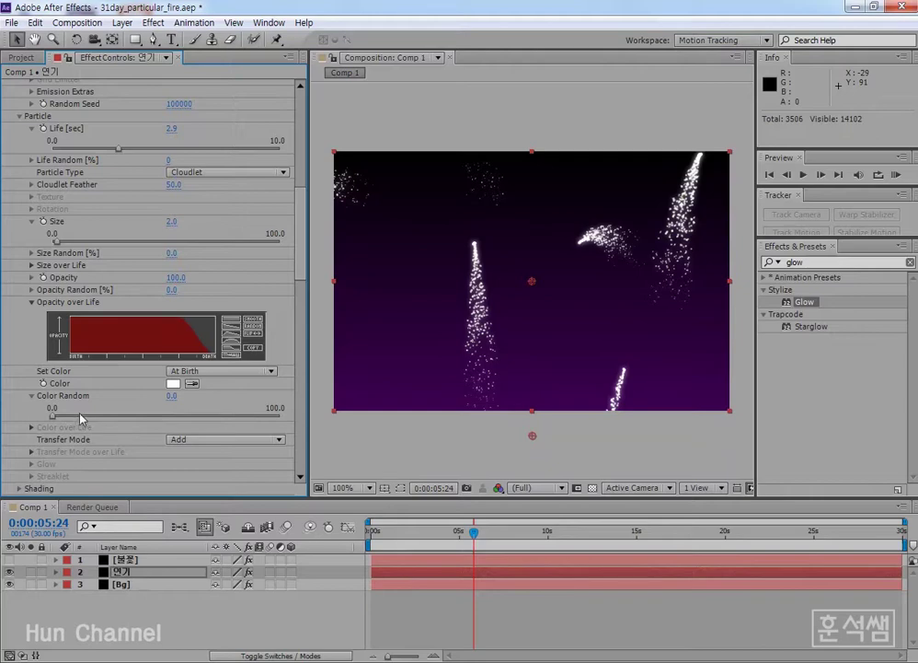
pyautogui.click(221, 441)
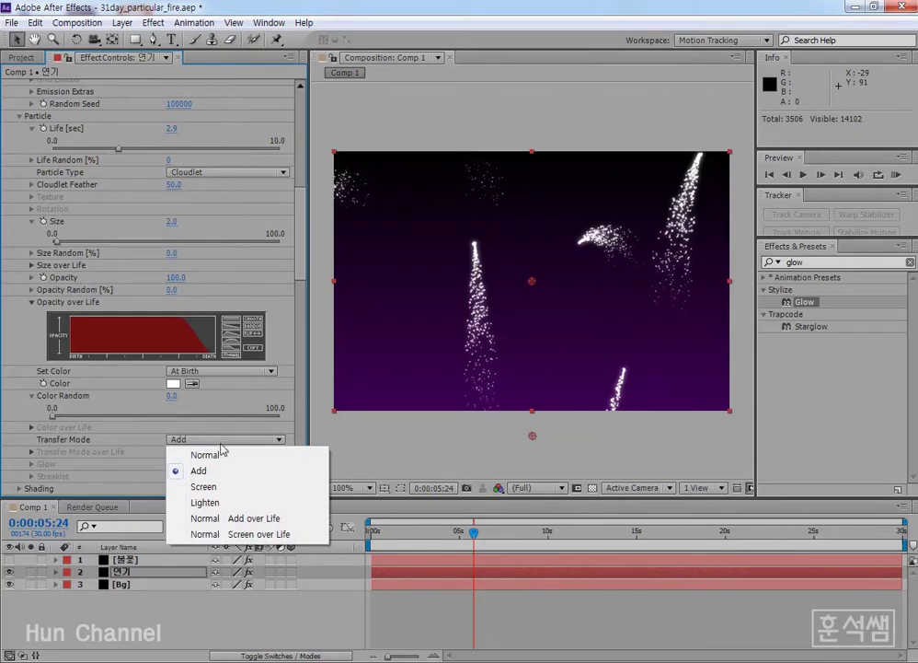
pyautogui.click(229, 457)
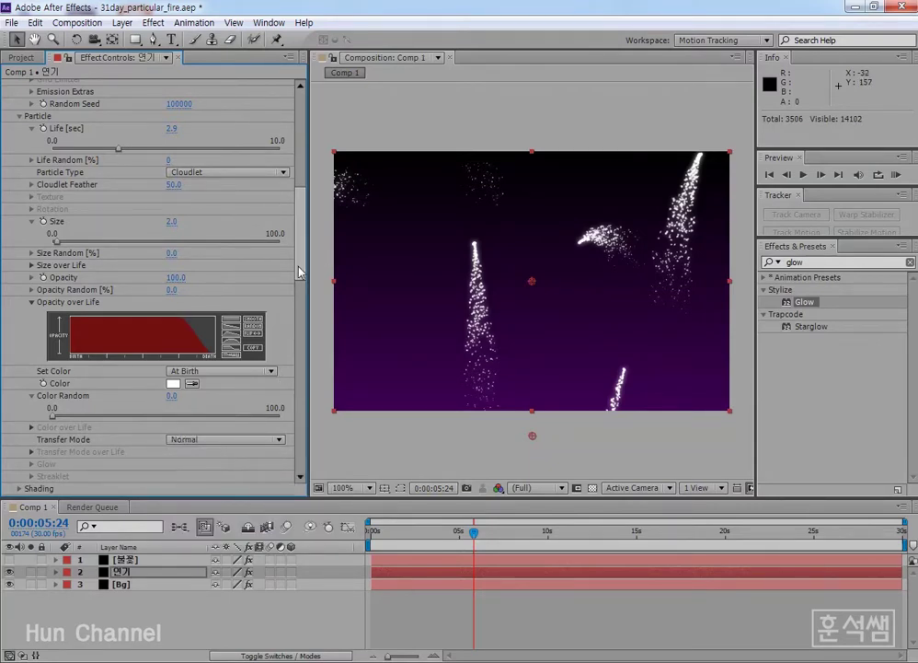
# Lower the main particle Opacity of the 연기 layer to 25
pyautogui.scroll(-3, 300, 291)
pyautogui.moveTo(300, 290); pyautogui.dragTo(305, 315)
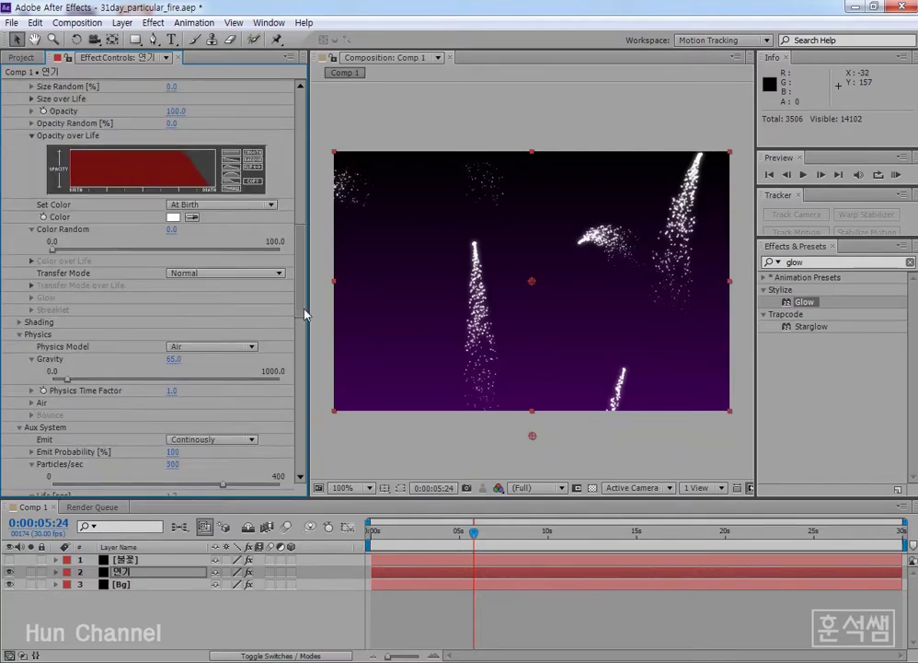
pyautogui.moveTo(305, 314); pyautogui.dragTo(306, 279)
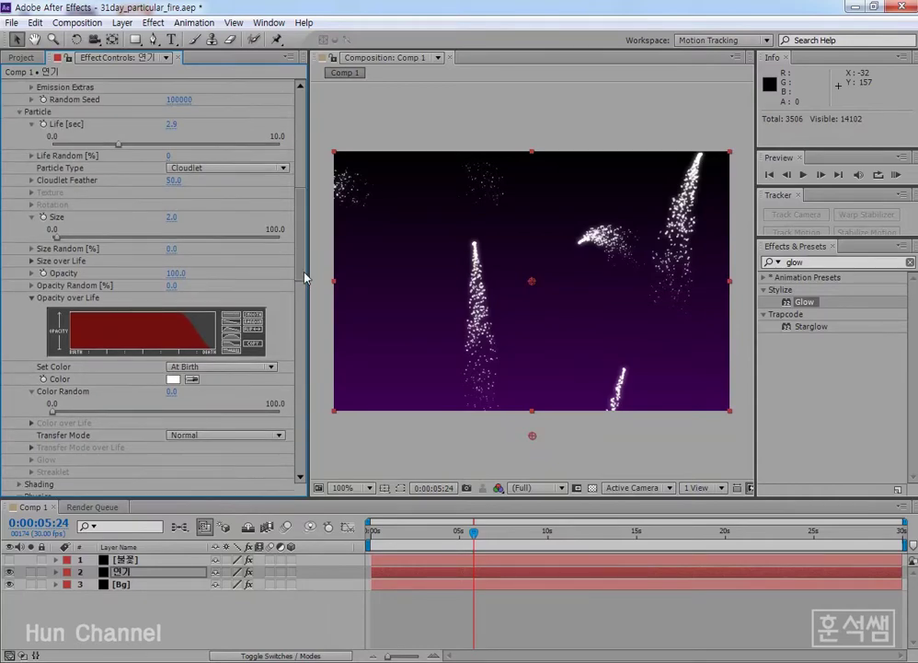
pyautogui.click(33, 274)
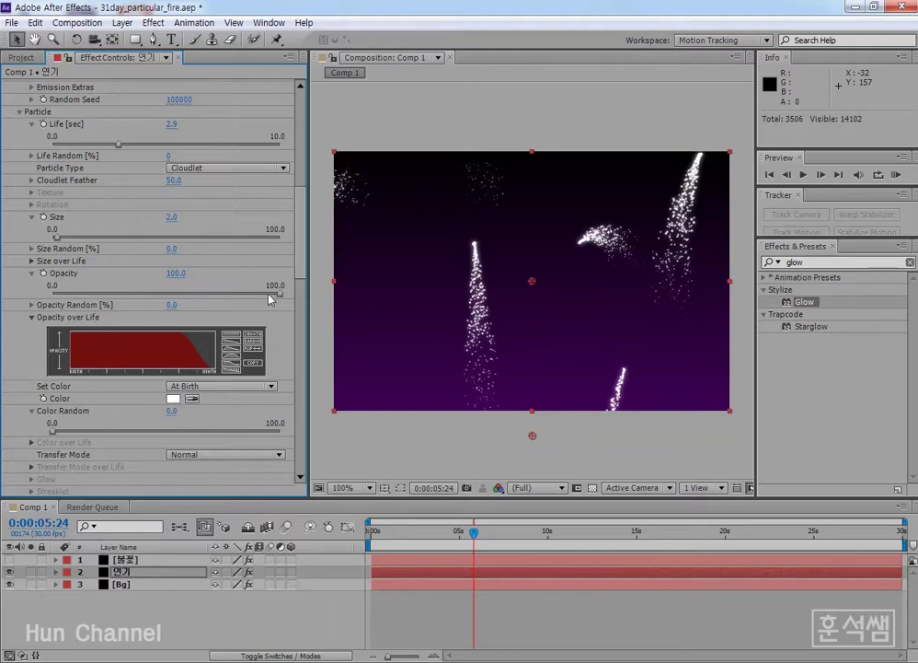
pyautogui.moveTo(280, 293); pyautogui.dragTo(111, 307)
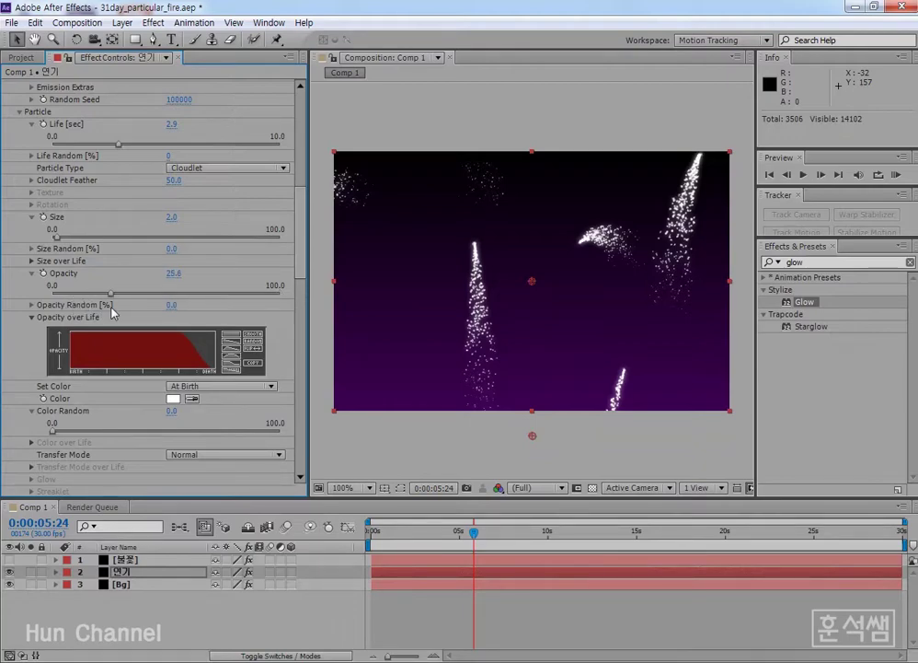
pyautogui.click(180, 273)
pyautogui.write('25')
pyautogui.press('Return')
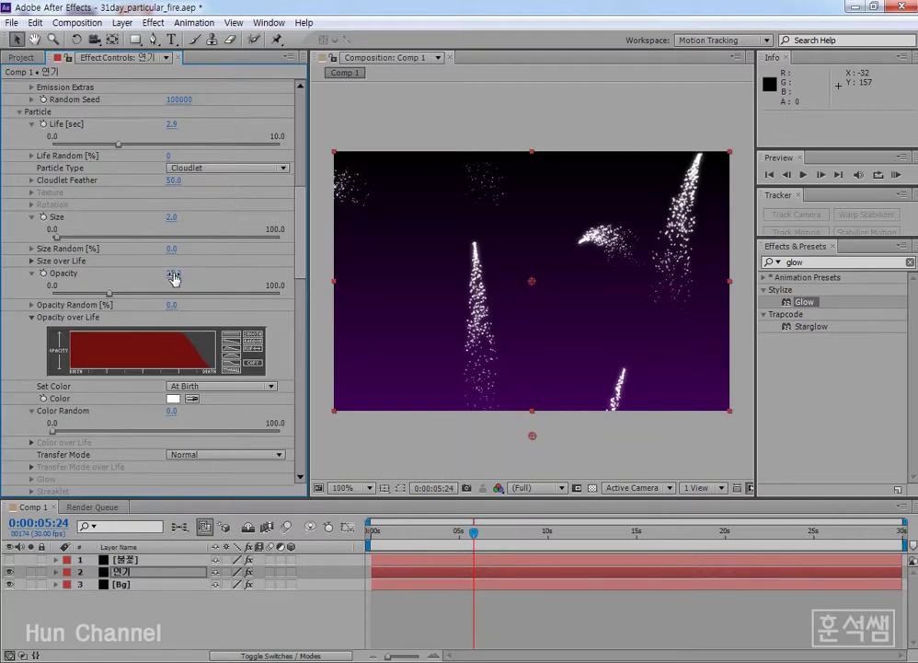
# Raise the Aux System particle Size to 6.0 and make its Size over Life curve rise linearly from birth to death
pyautogui.scroll(-2, 303, 275)
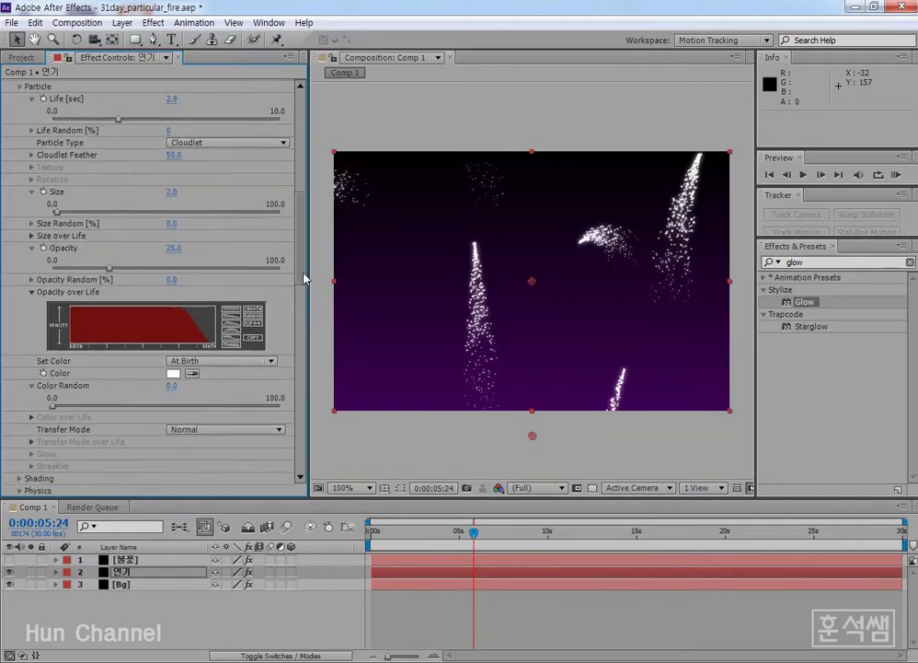
pyautogui.scroll(-2, 304, 287)
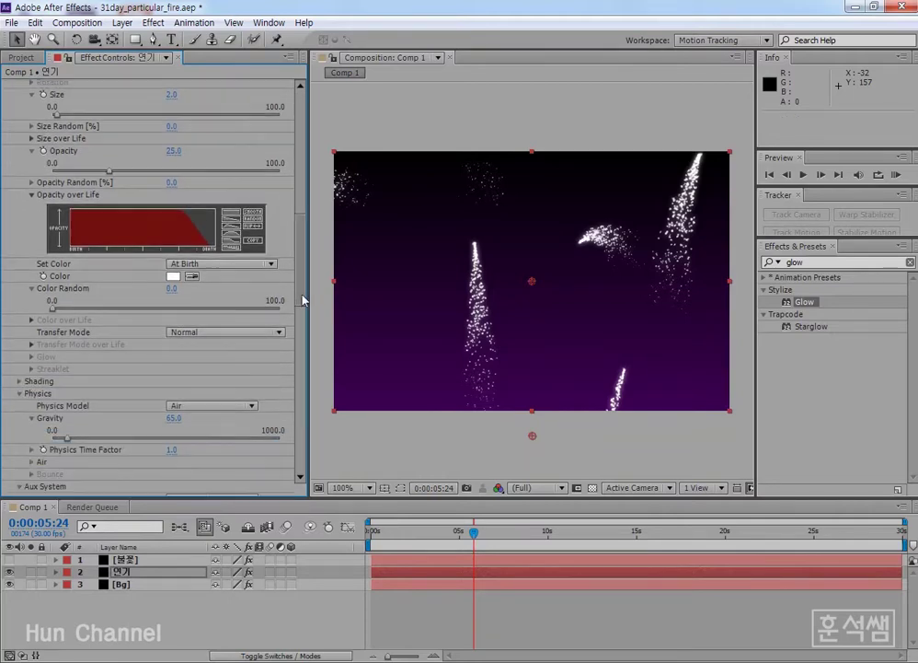
pyautogui.scroll(-2, 304, 298)
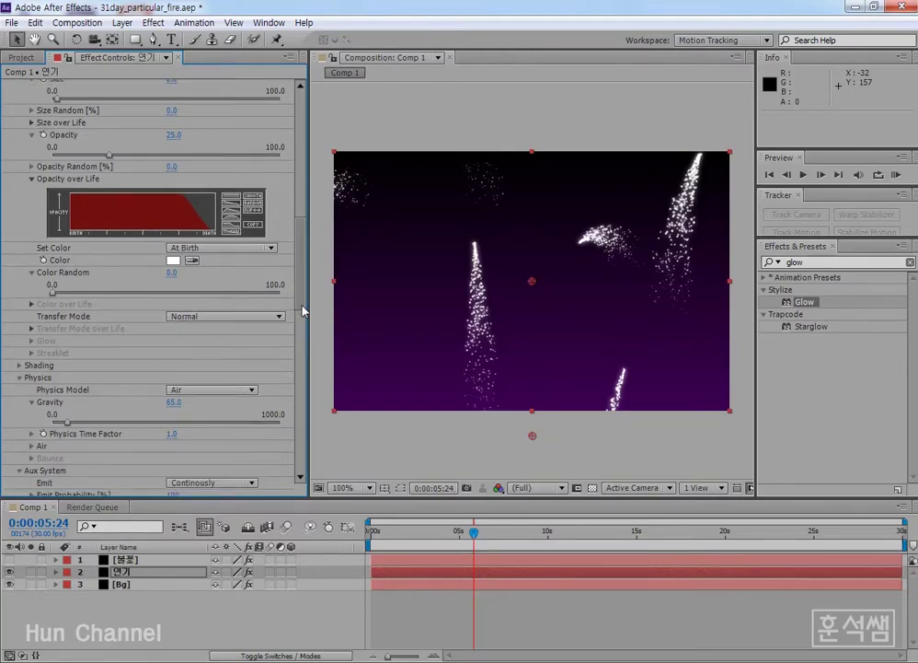
pyautogui.scroll(-4, 303, 324)
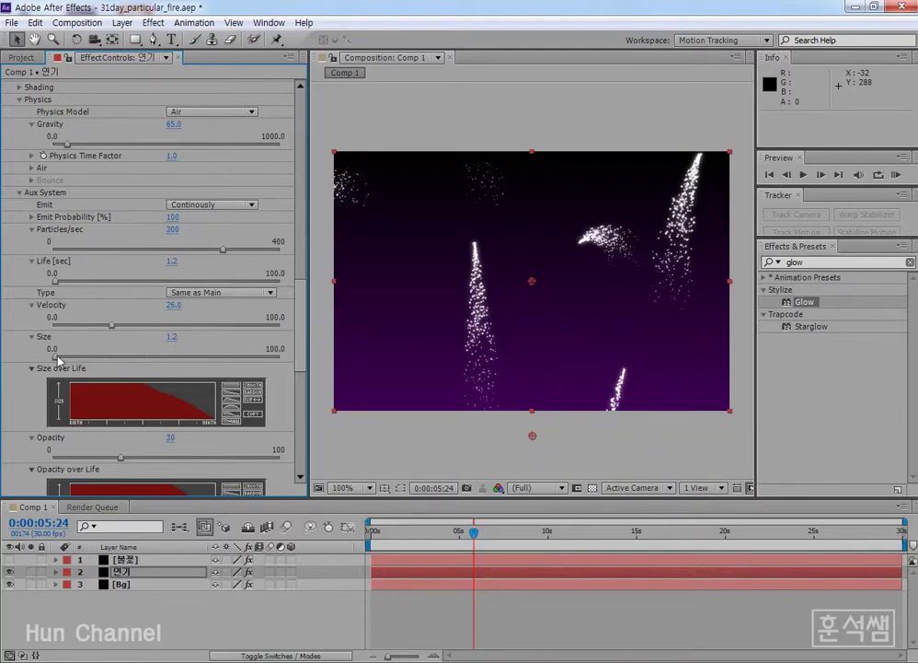
pyautogui.moveTo(56, 358)
pyautogui.mouseDown()
pyautogui.moveTo(64, 360)
pyautogui.moveTo(58, 359)
pyautogui.mouseUp()
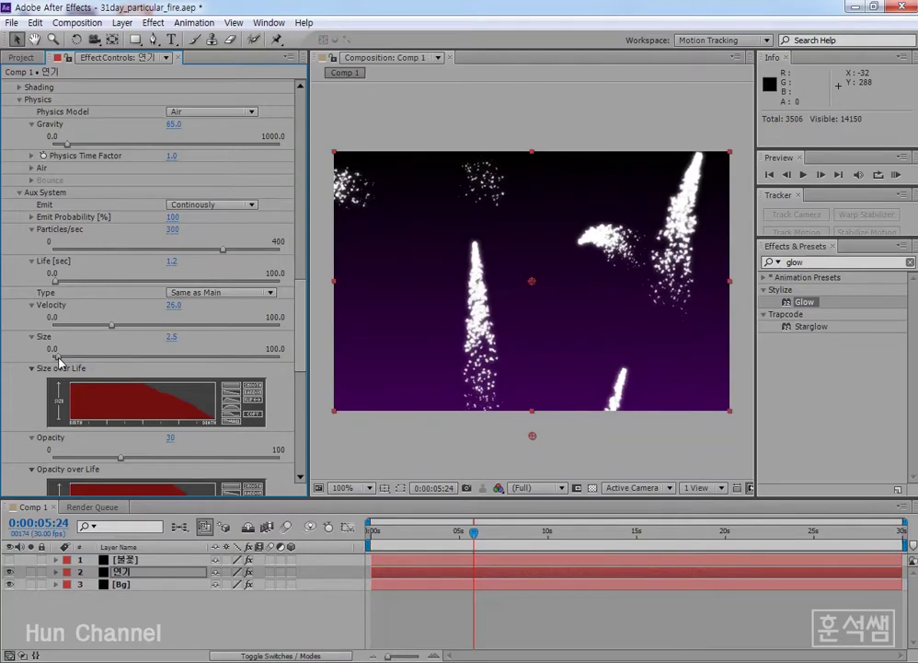
pyautogui.click(172, 336)
pyautogui.moveTo(270, 355); pyautogui.dragTo(59, 361)
pyautogui.click(173, 338)
pyautogui.write('2')
pyautogui.press('Return')
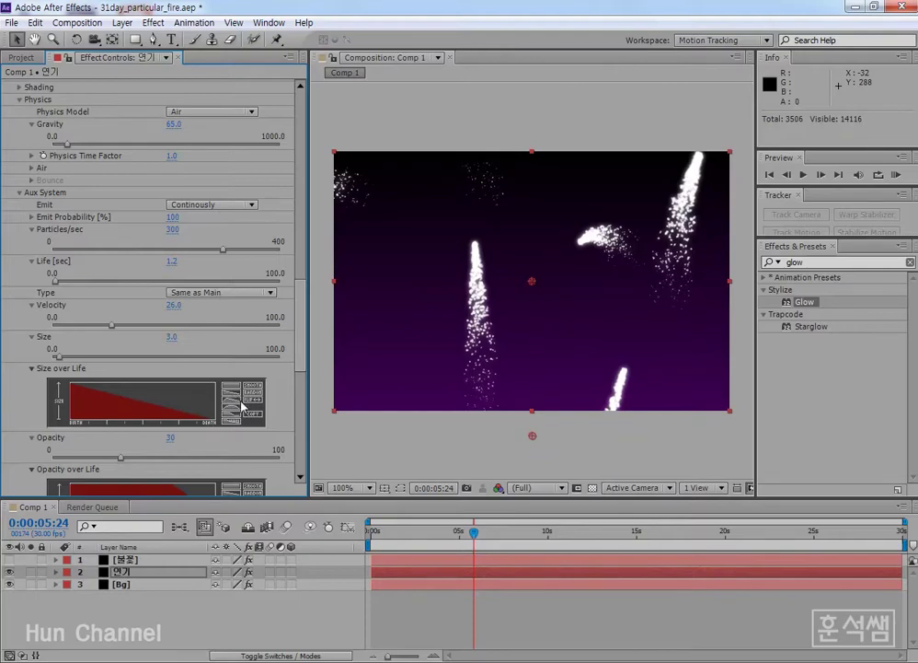
pyautogui.click(253, 403)
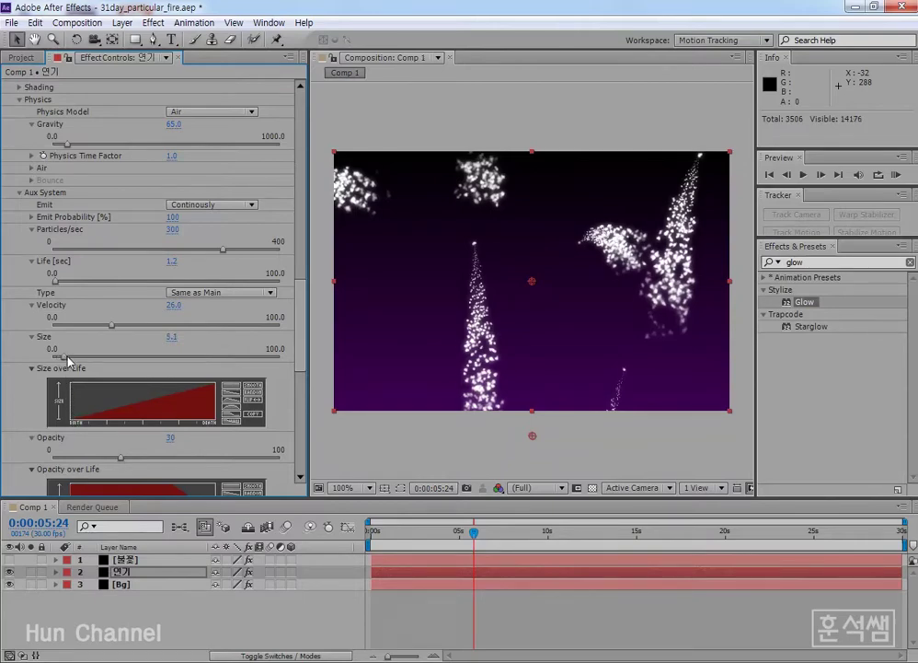
pyautogui.moveTo(61, 357); pyautogui.dragTo(66, 360)
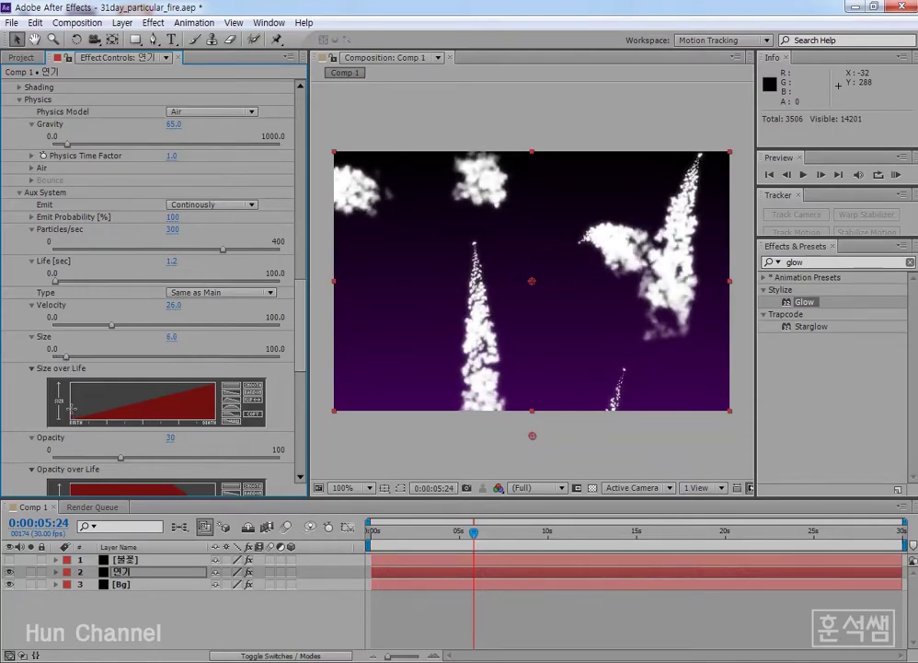
# Redraw the Aux System Size over Life curve to start a little under half size and climb gradually to full size near death
pyautogui.moveTo(74, 414)
pyautogui.mouseDown()
pyautogui.moveTo(120, 391)
pyautogui.moveTo(214, 368)
pyautogui.mouseUp()
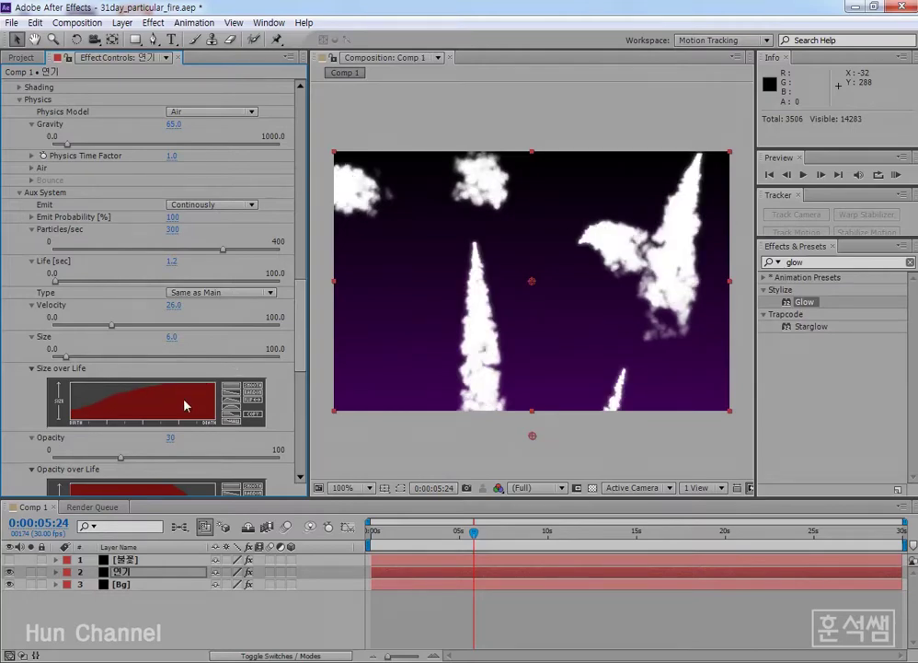
pyautogui.moveTo(72, 408); pyautogui.dragTo(176, 377)
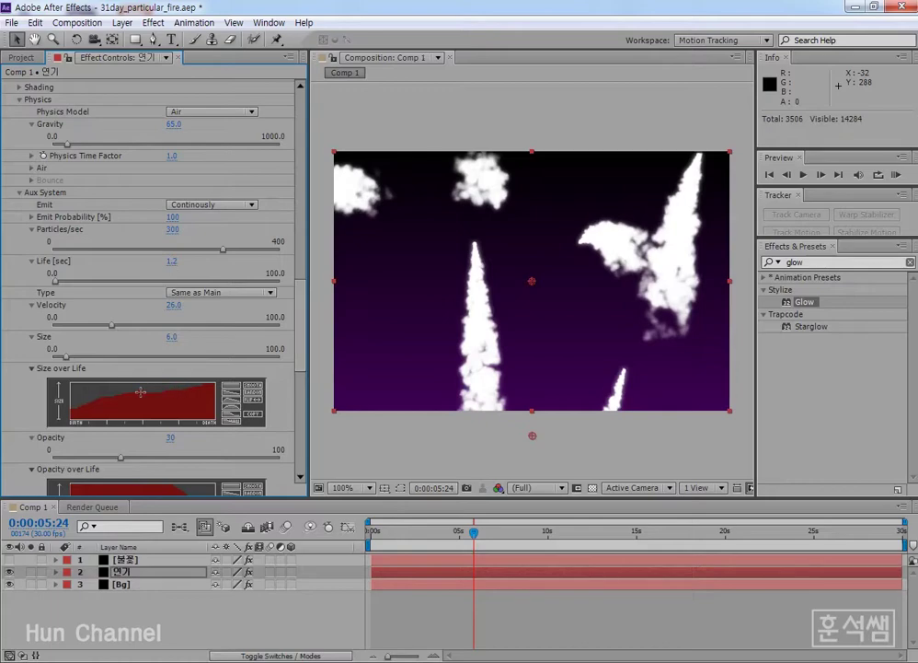
pyautogui.moveTo(135, 392); pyautogui.dragTo(109, 403)
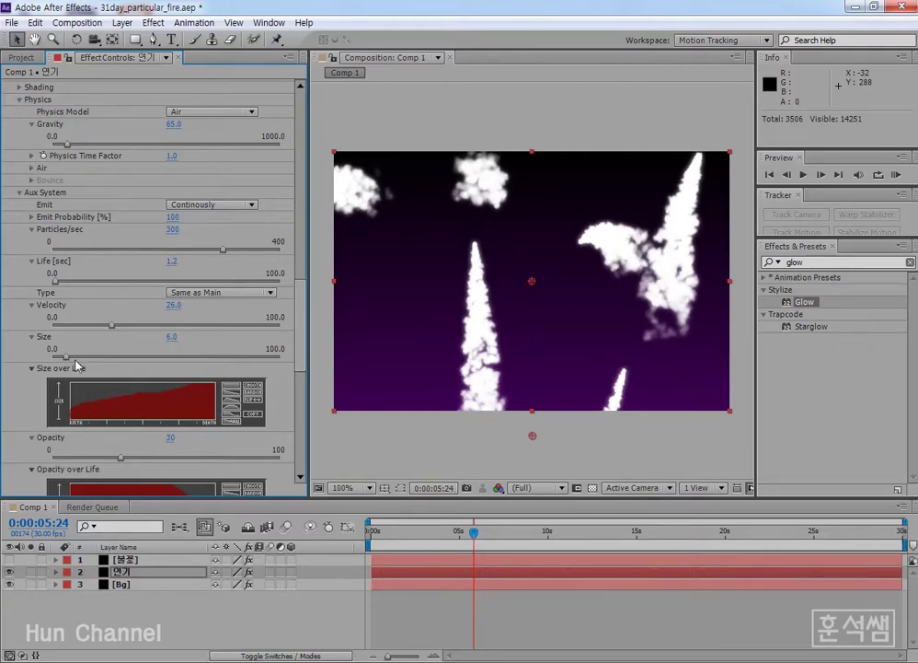
# Reduce the Aux System particle Size of the 연기 layer to 4.5 and preview the trails
pyautogui.moveTo(67, 358); pyautogui.dragTo(62, 359)
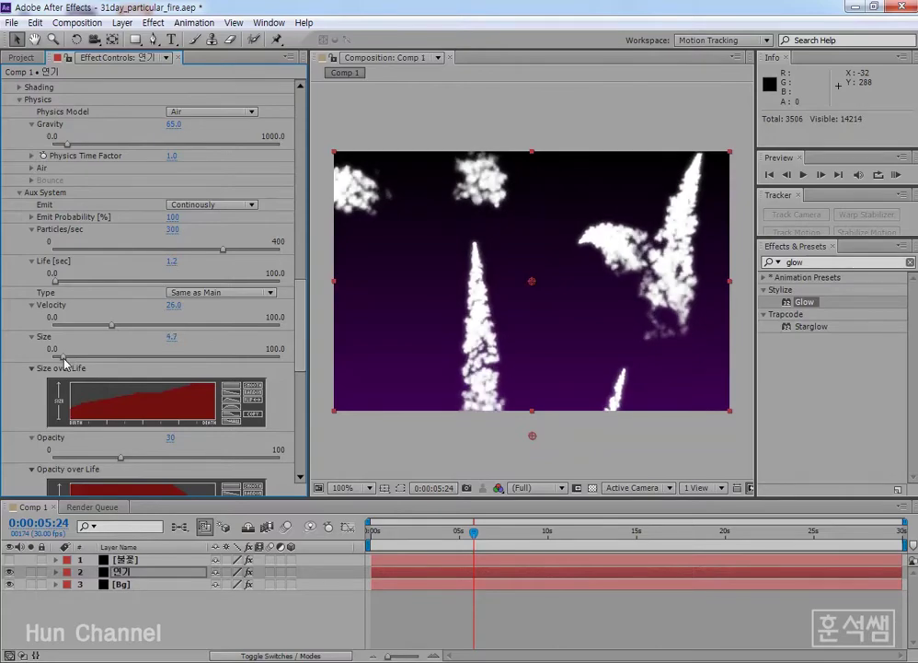
pyautogui.click(173, 340)
pyautogui.write('4')
pyautogui.press('Return')
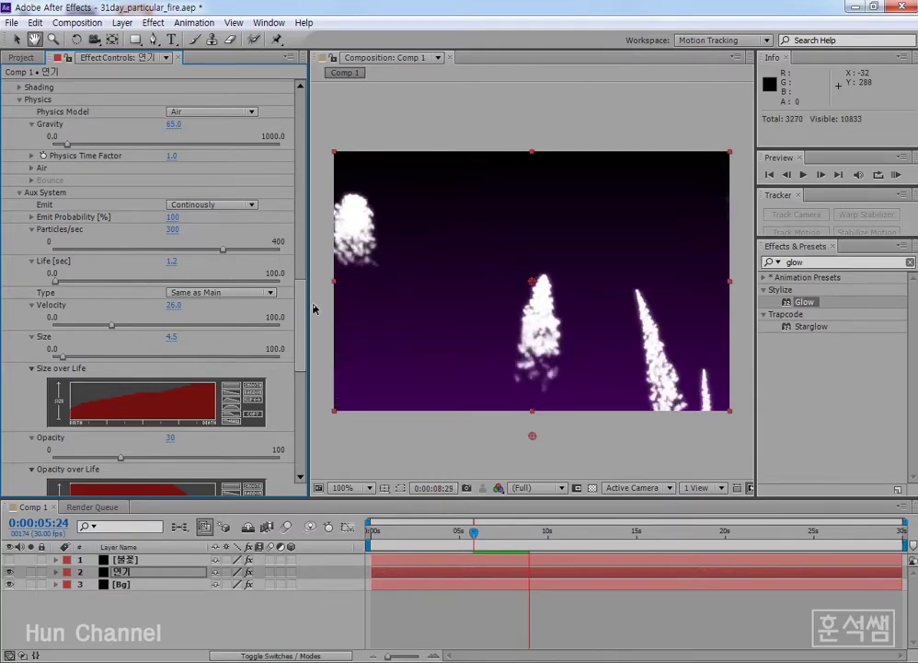
# Lower the Aux System Opacity of the 연기 layer to 5
pyautogui.scroll(-5, 301, 331)
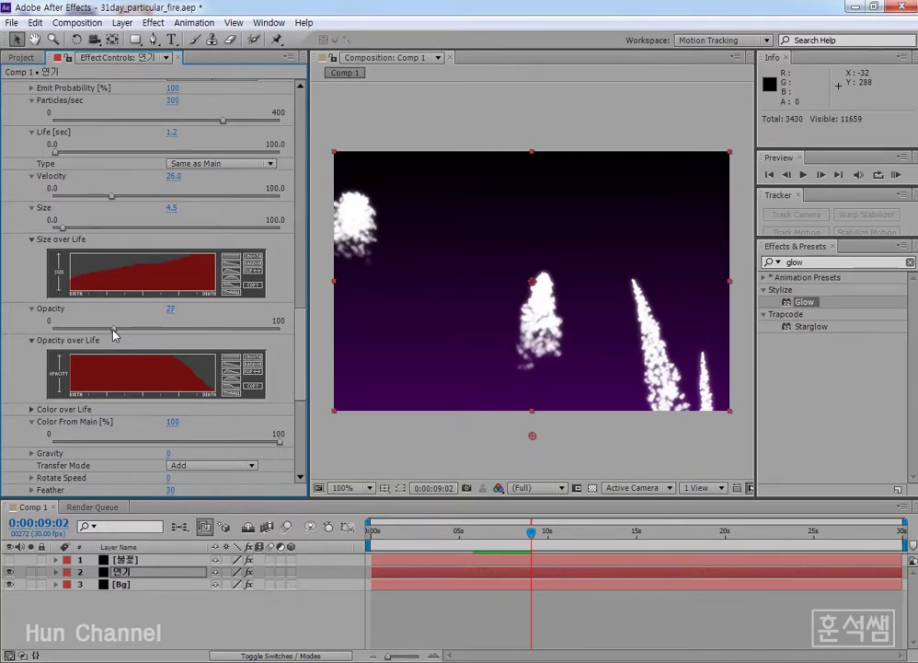
pyautogui.moveTo(117, 334); pyautogui.dragTo(62, 342)
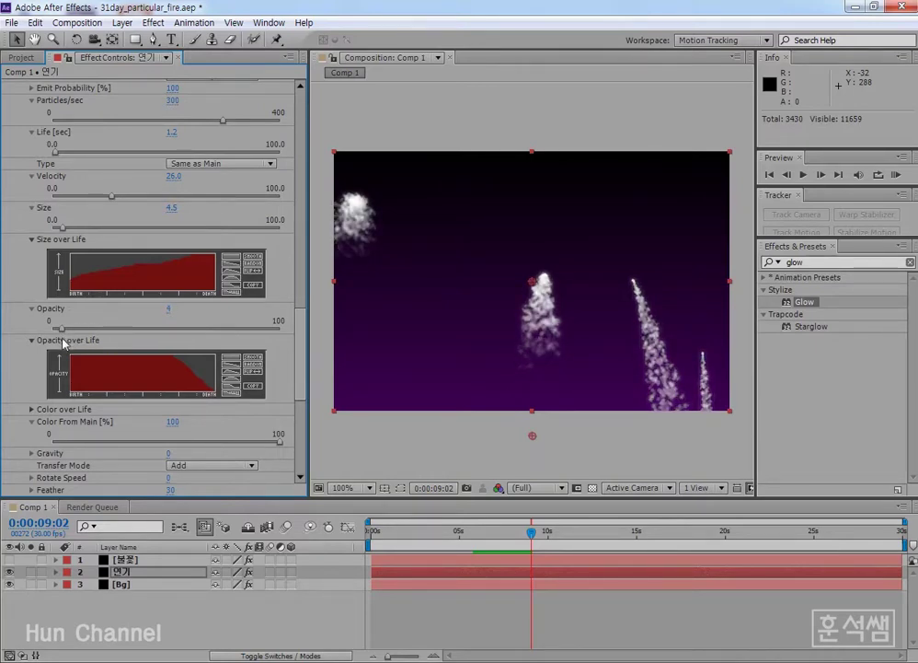
pyautogui.click(170, 310)
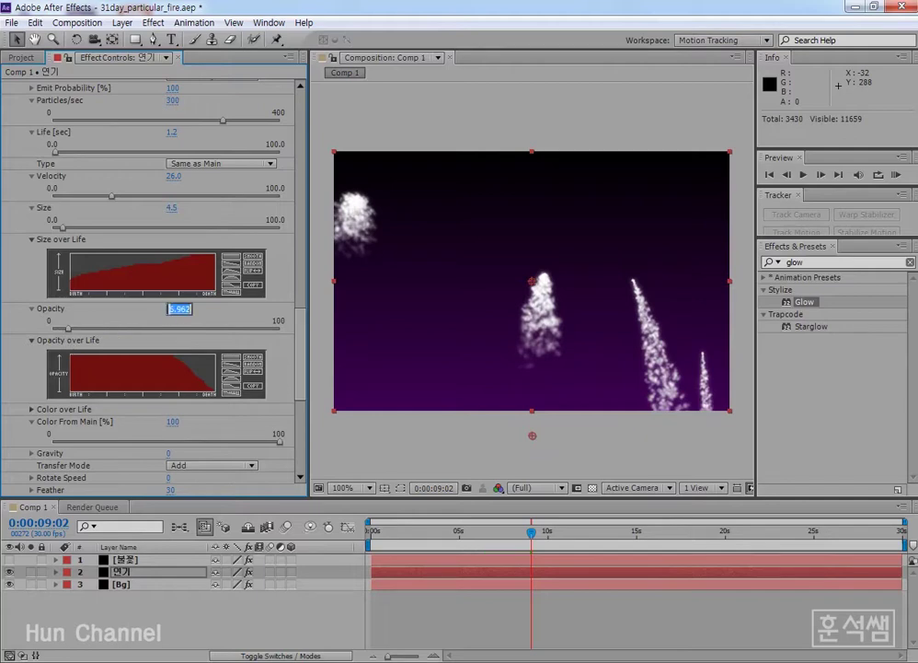
pyautogui.write('5')
pyautogui.press('Return')
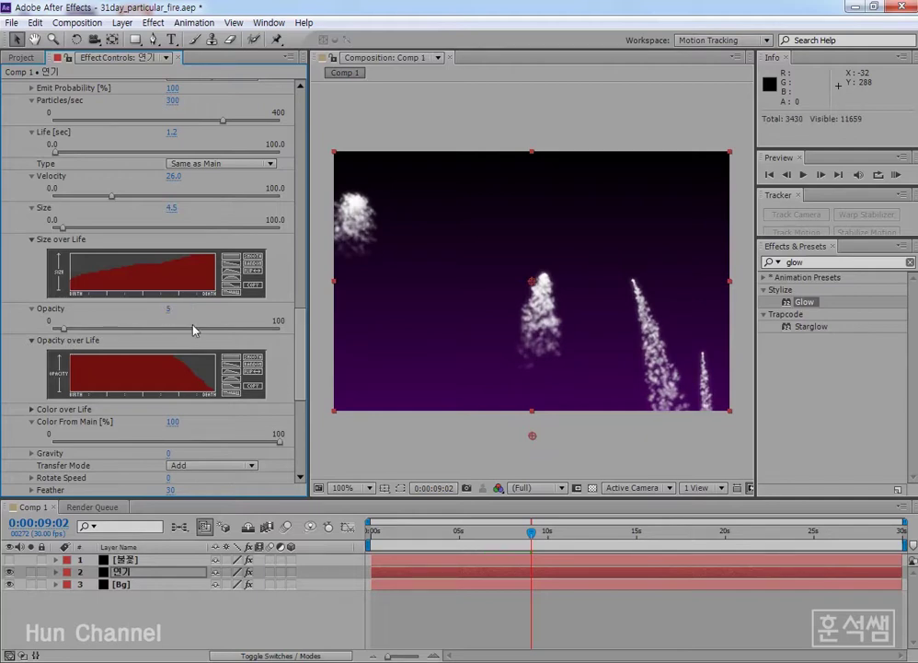
# Make the Aux System Opacity over Life curve fall in a straight line from full at birth to zero at death, and preview it
pyautogui.click(234, 368)
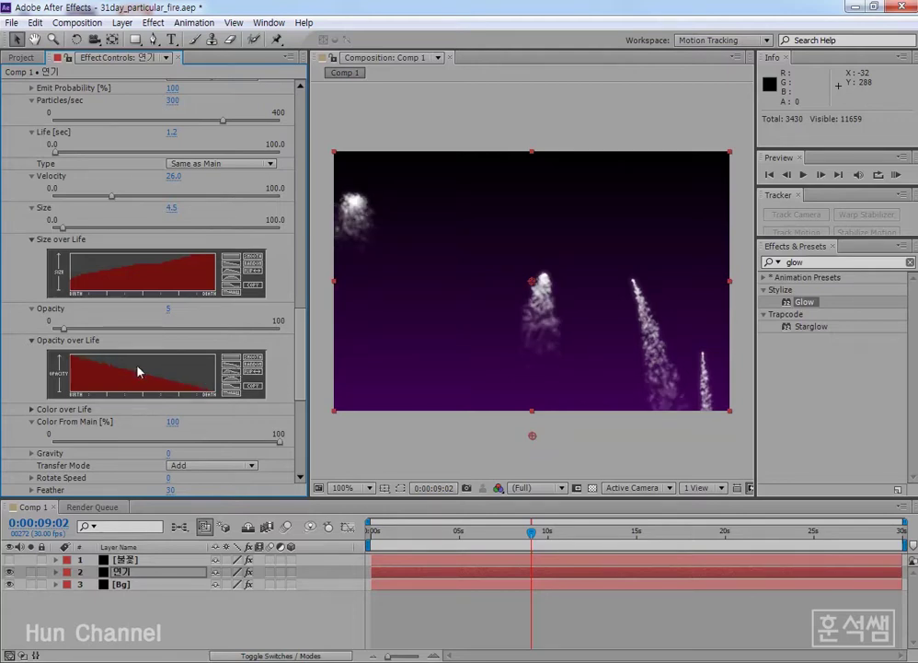
pyautogui.moveTo(74, 360); pyautogui.dragTo(235, 390)
pyautogui.moveTo(414, 532); pyautogui.dragTo(492, 539)
pyautogui.press('space')
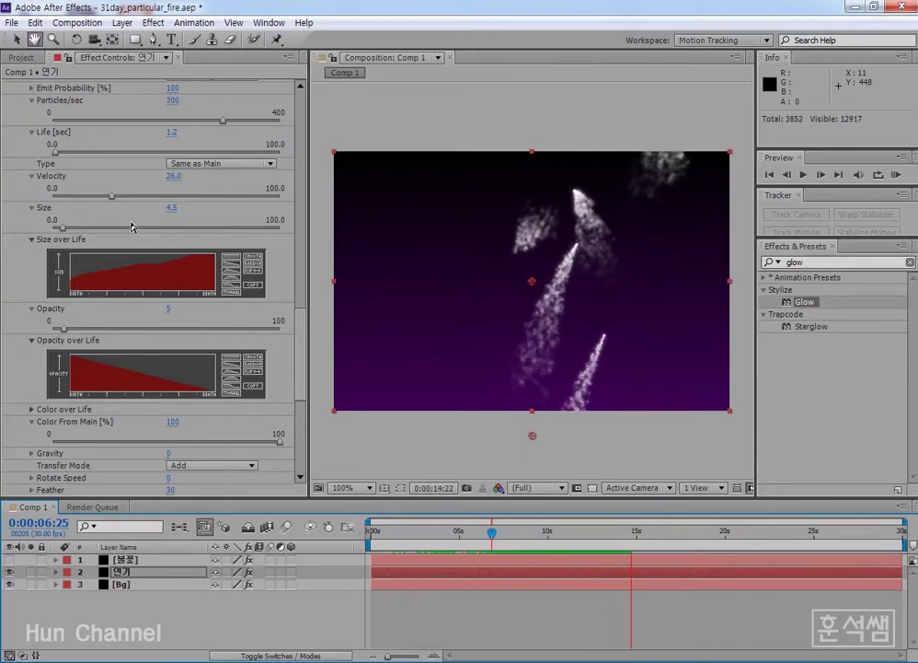
pyautogui.press('space')
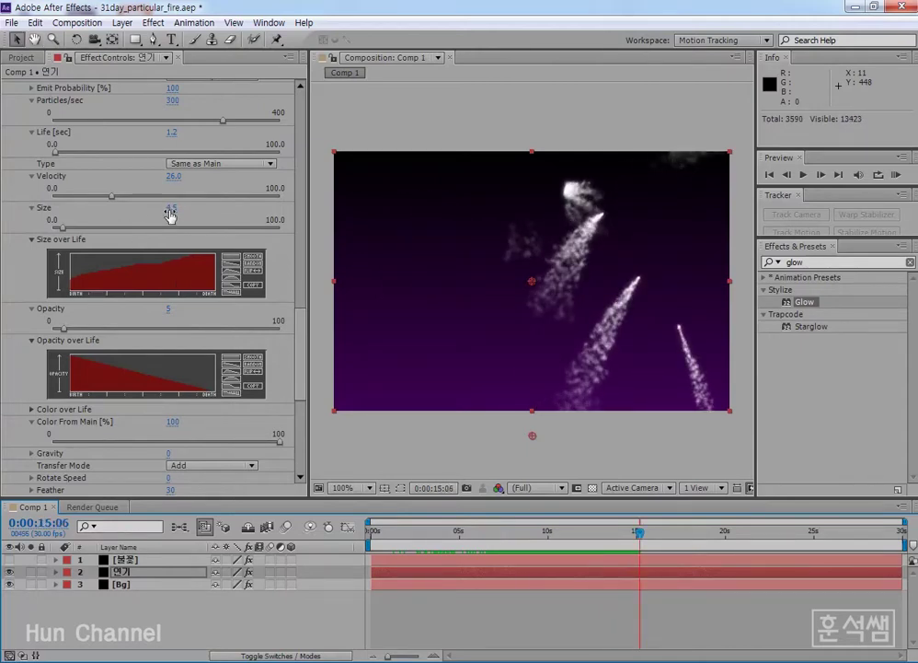
# Set the Aux System particle Size to 5.0 and preview the smoke
pyautogui.click(170, 210)
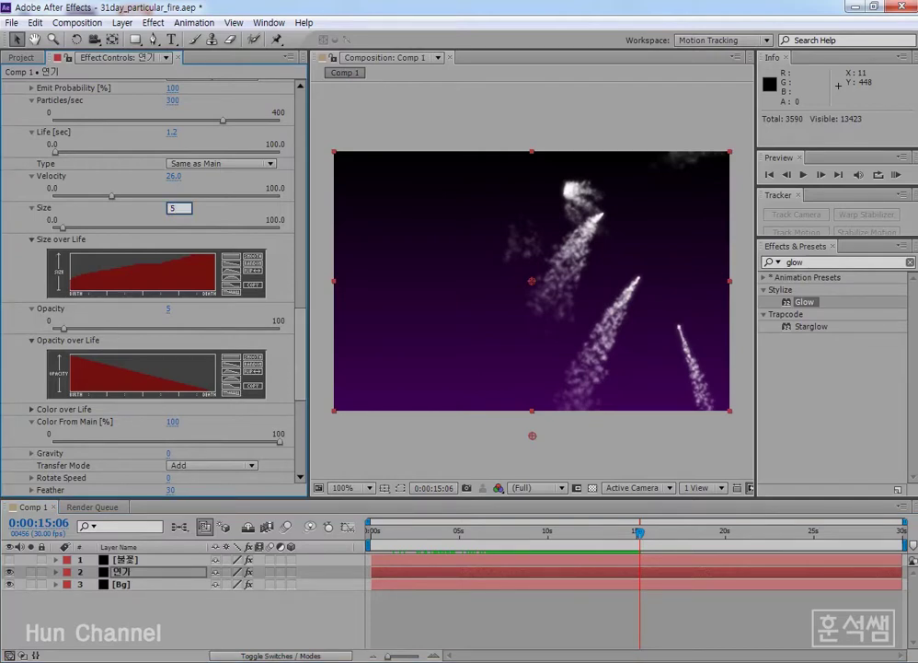
pyautogui.press('Return')
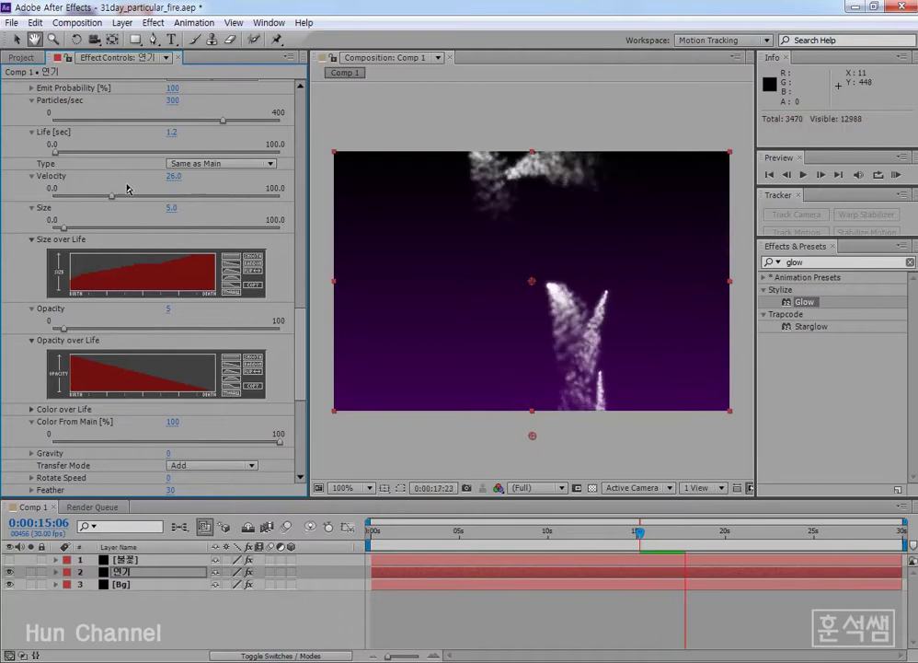
pyautogui.press('space')
# Increase the Aux System particle Size to 6.0
pyautogui.click(67, 229)
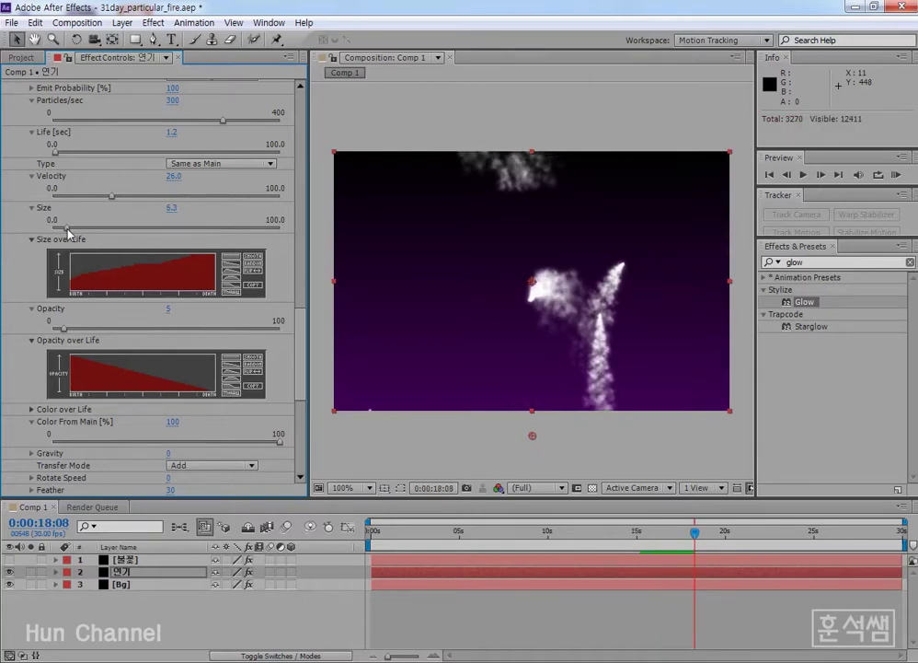
pyautogui.moveTo(67, 229); pyautogui.dragTo(66, 229)
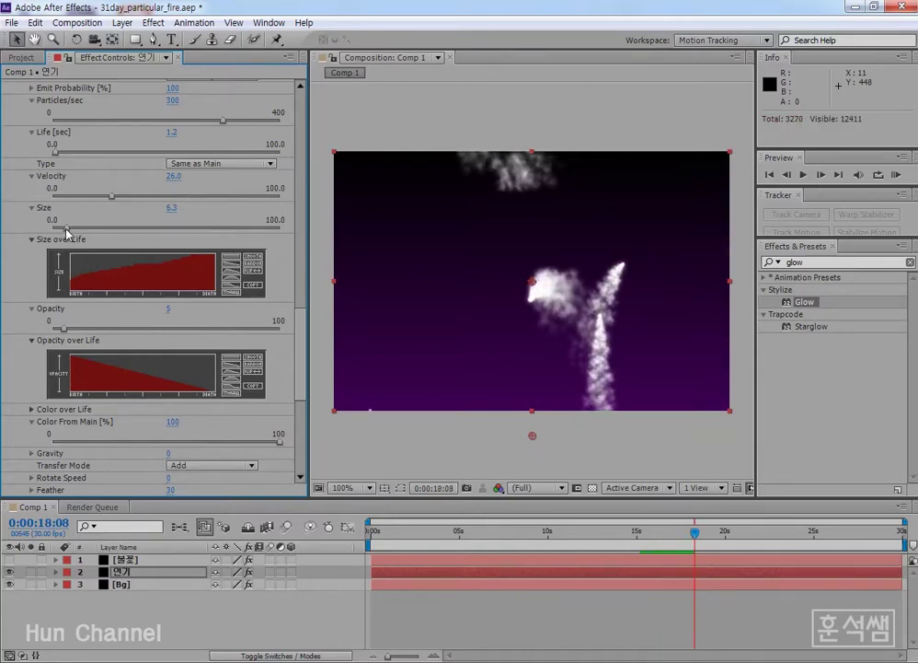
pyautogui.click(171, 208)
pyautogui.write('4.8')
pyautogui.press('Return')
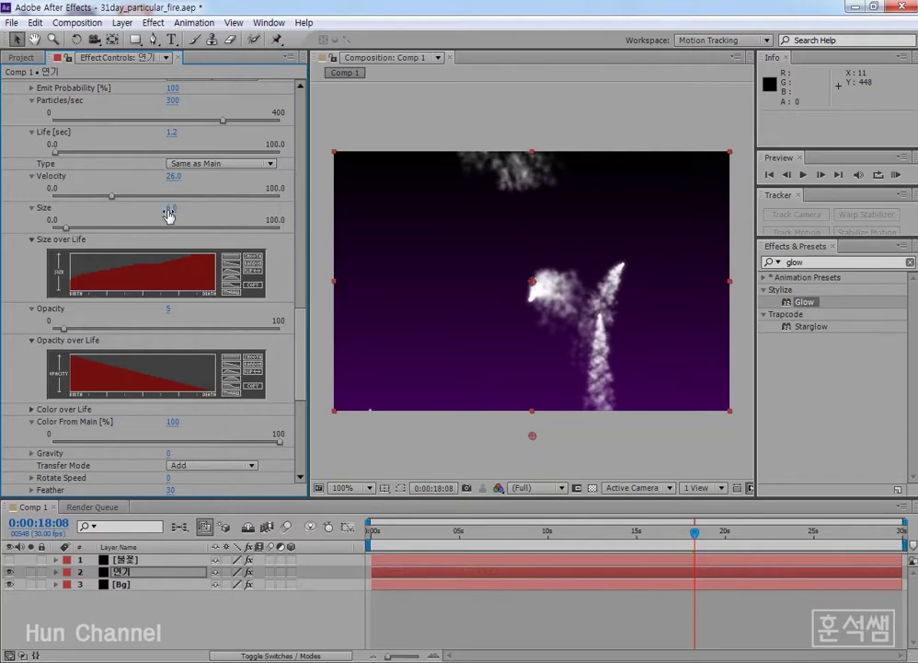
# Reduce the Aux System Opacity in small increments down to 3
pyautogui.click(168, 309)
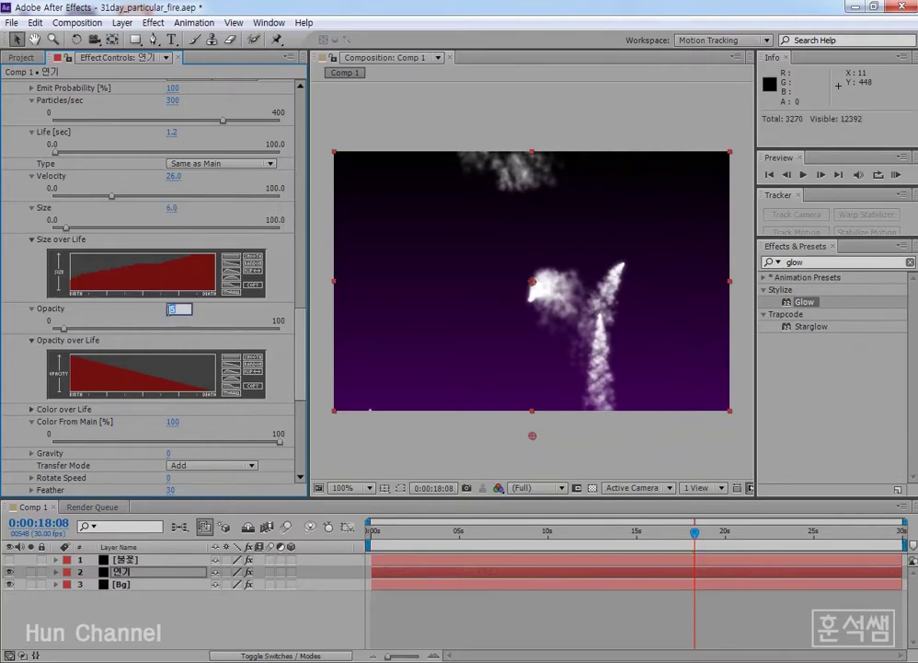
pyautogui.write('4')
pyautogui.press('Return')
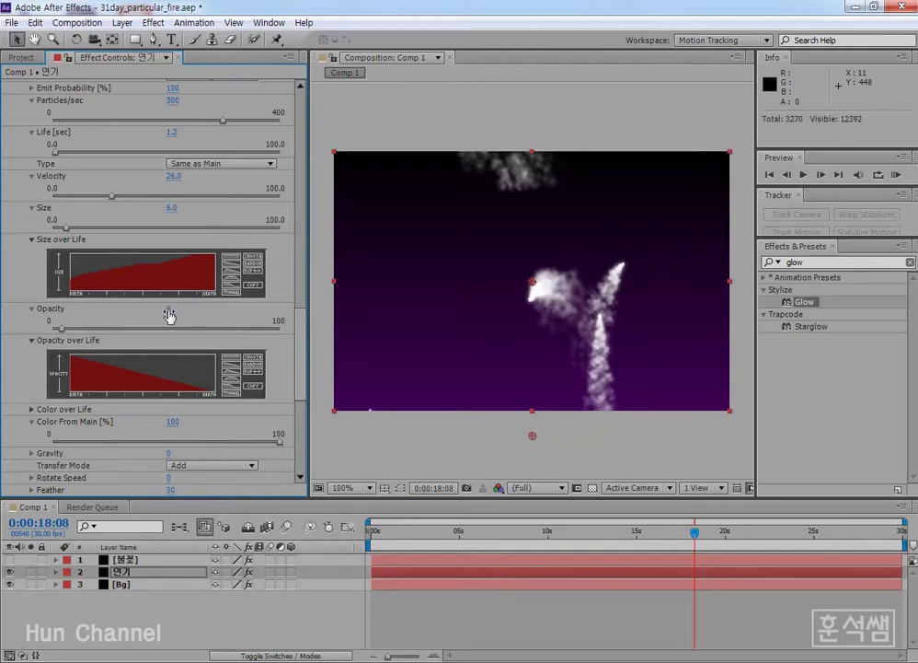
pyautogui.click(169, 310)
pyautogui.write('3.')
pyautogui.press('Return')
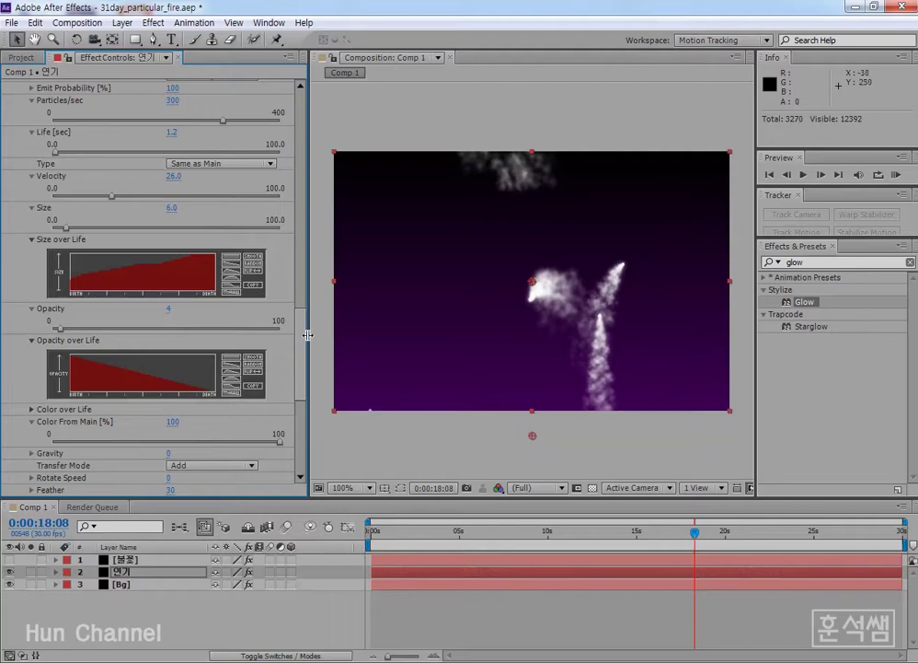
pyautogui.click(169, 308)
pyautogui.press('Return')
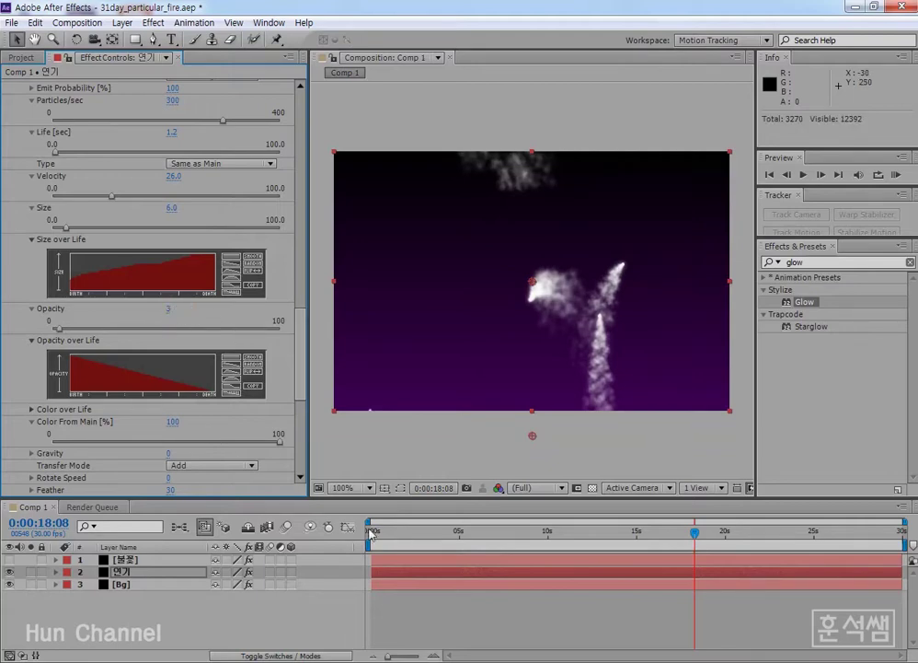
# Change the Aux System Transfer Mode to Normal after scrubbing through the opening seconds of the smoke
pyautogui.moveTo(371, 534); pyautogui.dragTo(508, 536)
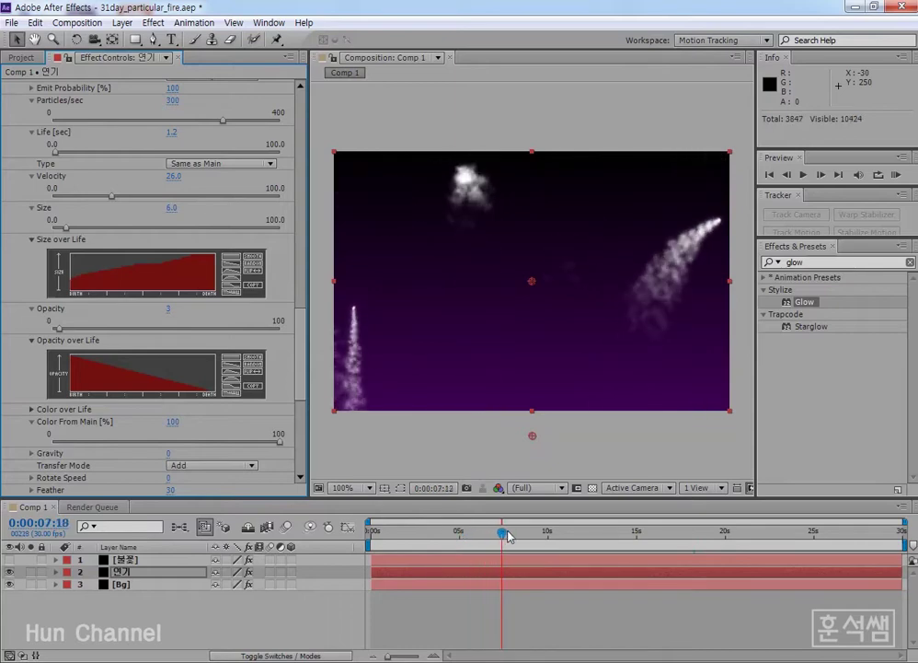
pyautogui.click(247, 472)
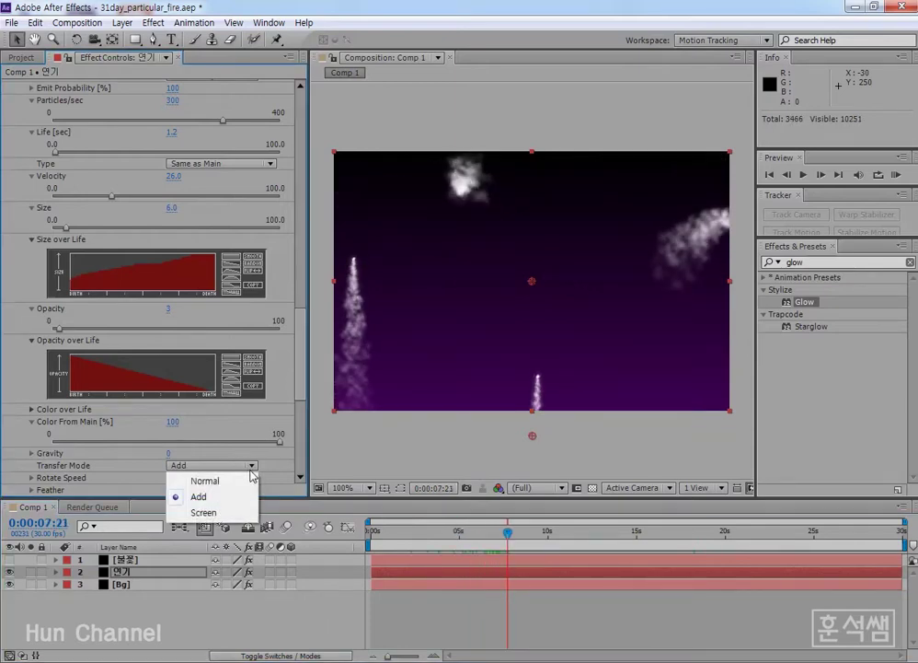
pyautogui.click(242, 479)
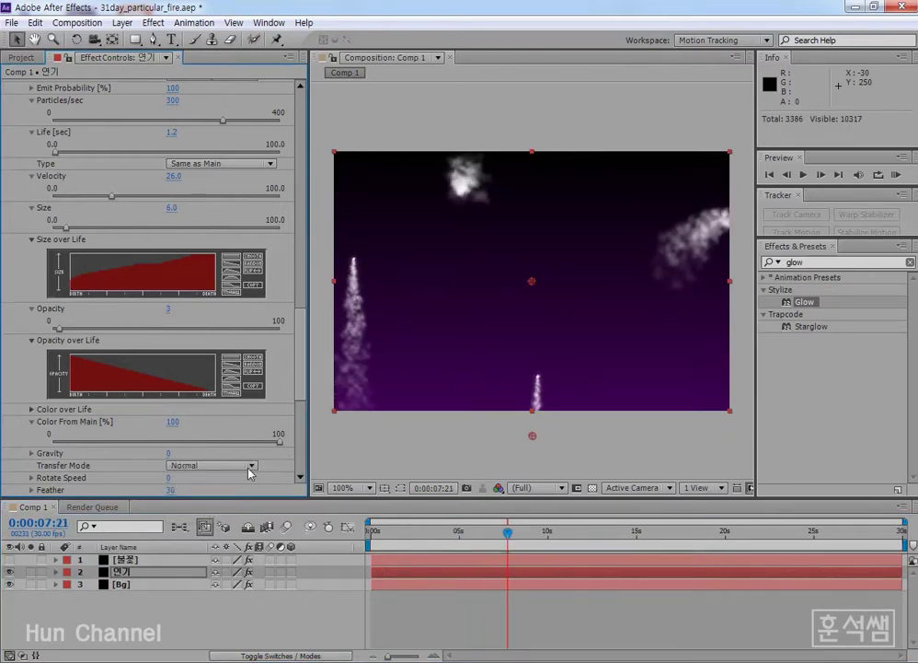
pyautogui.click(249, 470)
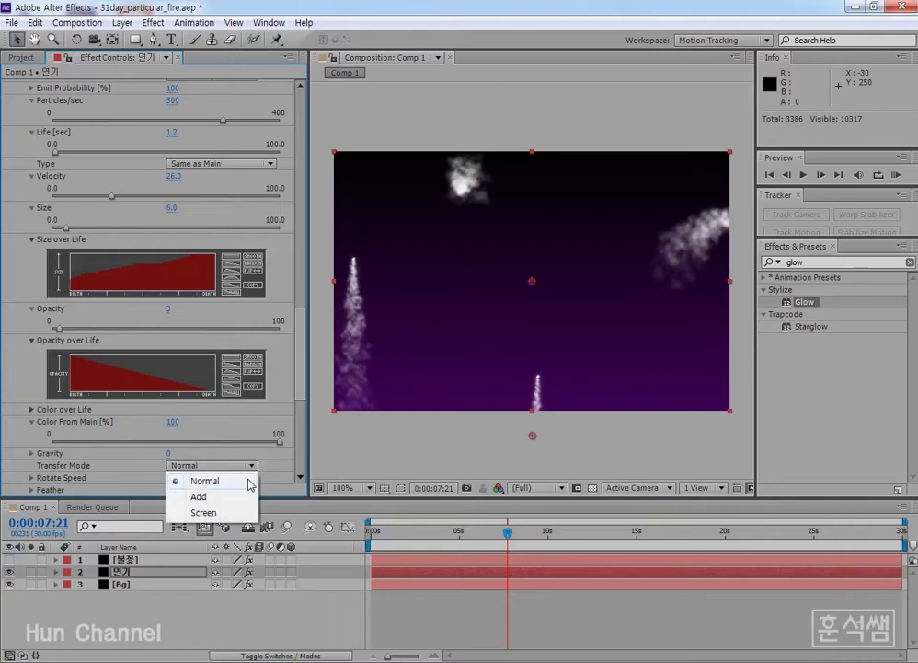
pyautogui.click(250, 482)
# Scrub the timeline to check the smoke trails and save the project
pyautogui.moveTo(457, 533); pyautogui.dragTo(520, 532)
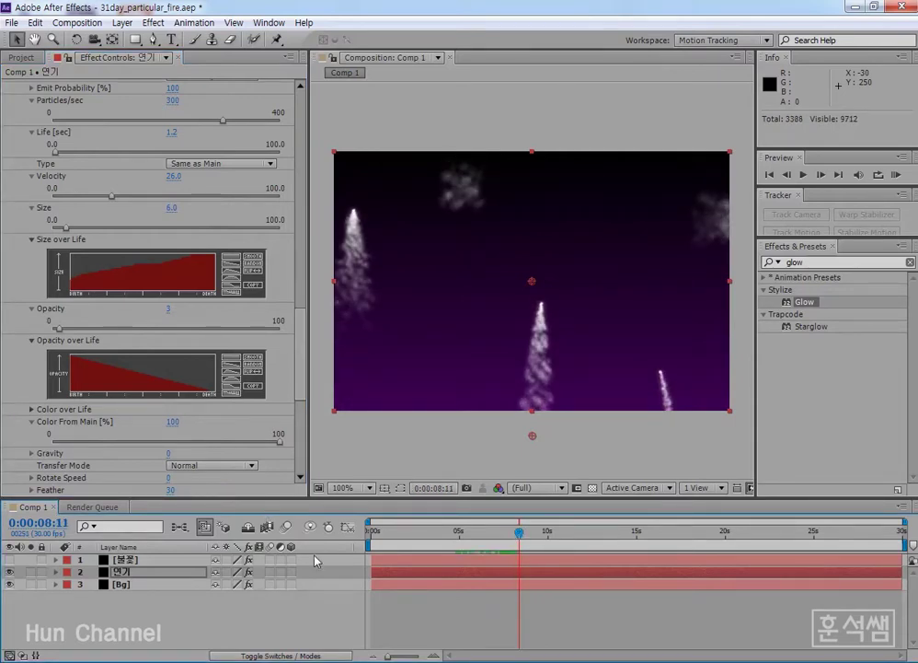
pyautogui.click(451, 534)
pyautogui.hotkey('ctrl', 's')
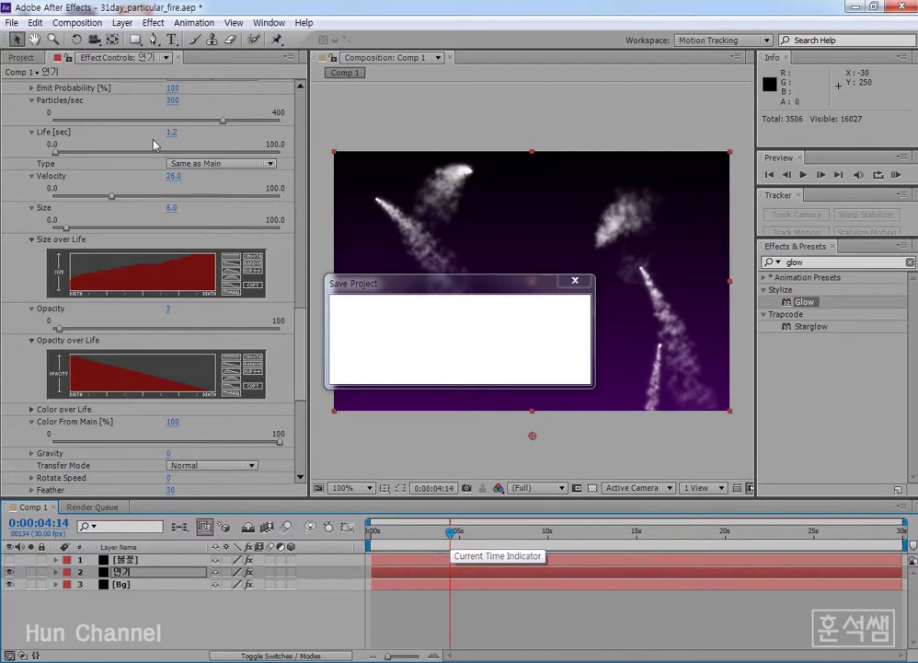
# Reduce the Aux System Particles/sec to 250 and preview the smoke from about seven seconds
pyautogui.moveTo(233, 137); pyautogui.dragTo(201, 143)
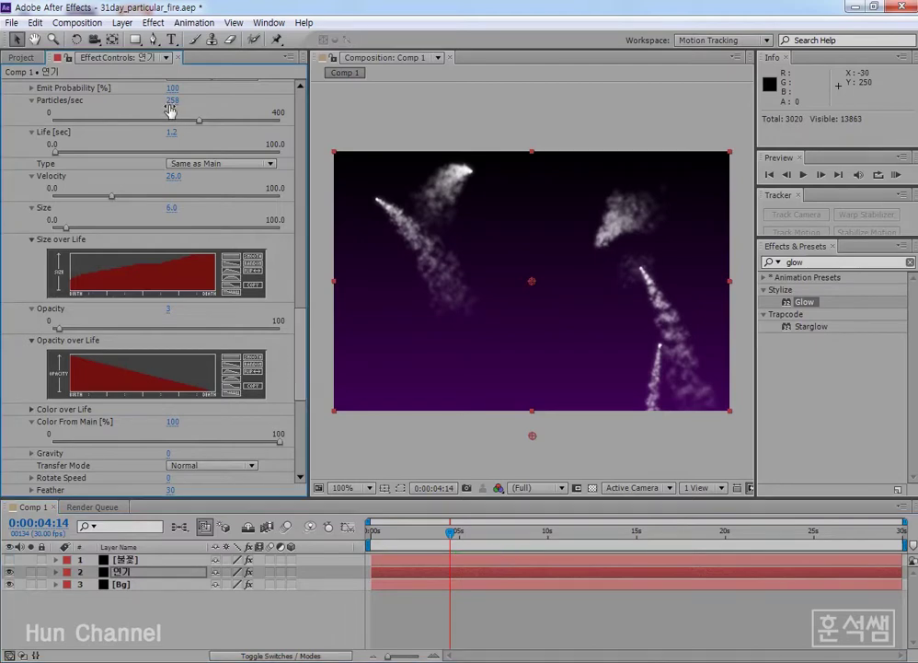
pyautogui.click(173, 100)
pyautogui.write('250')
pyautogui.press('Return')
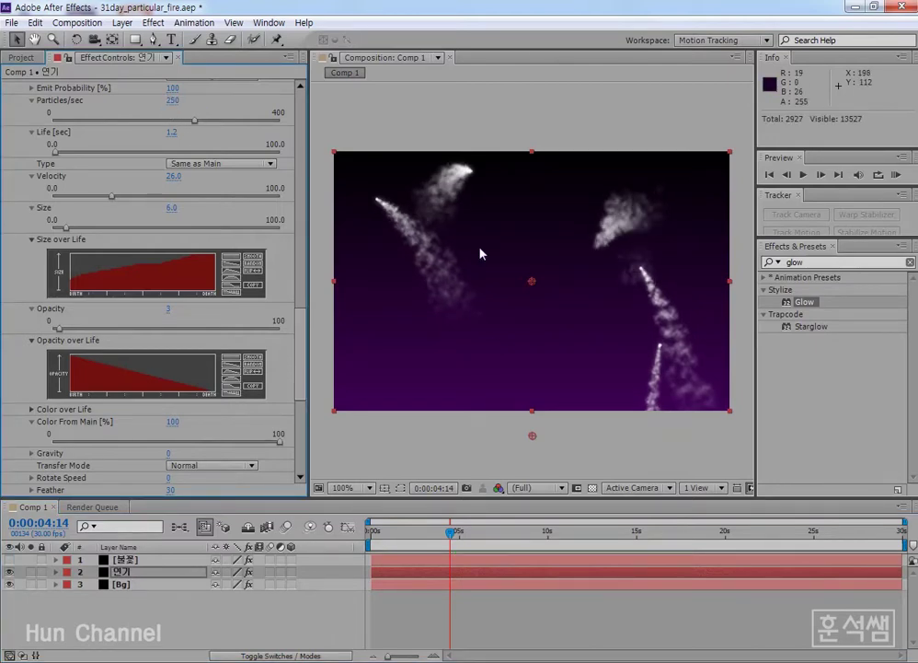
pyautogui.moveTo(450, 532); pyautogui.dragTo(495, 527)
pyautogui.press('space')
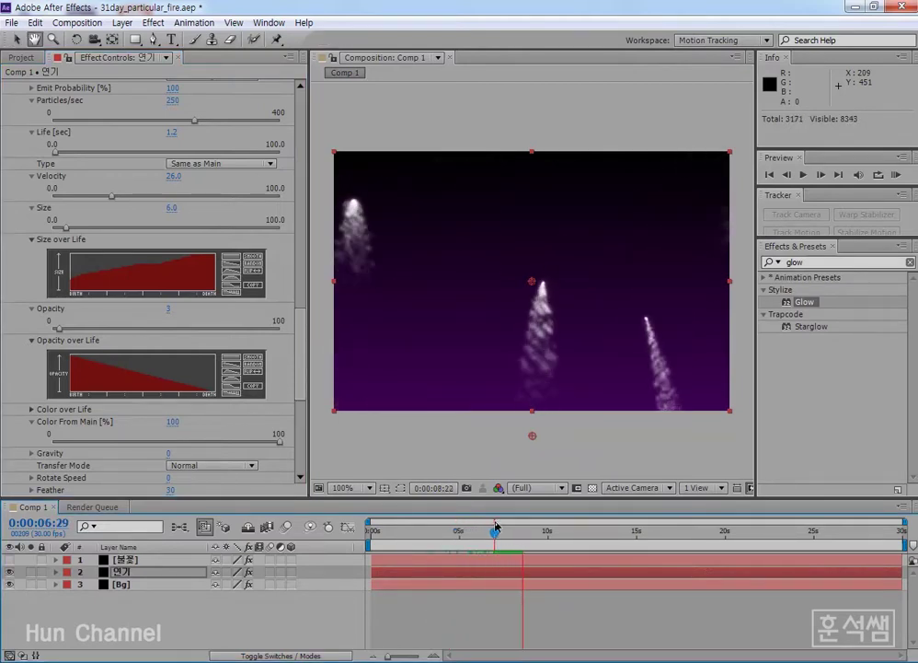
pyautogui.press('space')
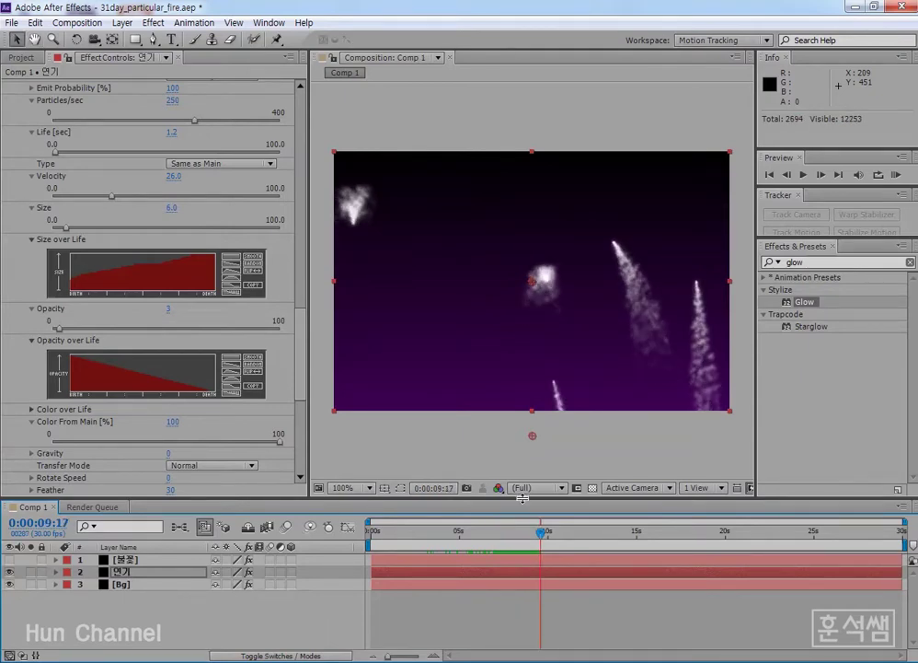
# Extend the Aux System particle Life to 3.0 seconds and preview the longer smoke trails
pyautogui.click(172, 131)
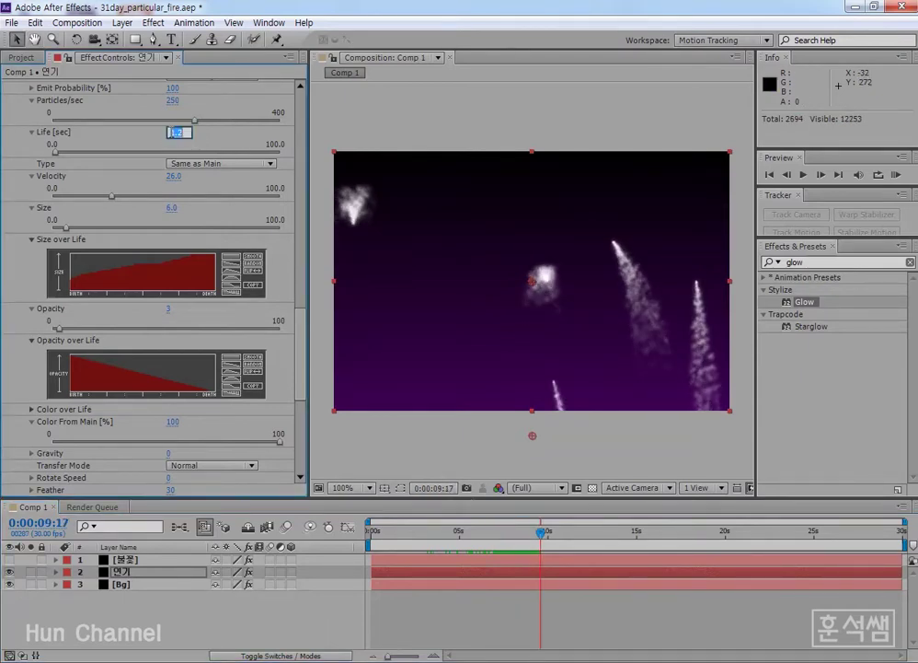
pyautogui.write('2')
pyautogui.press('Return')
pyautogui.press('space')
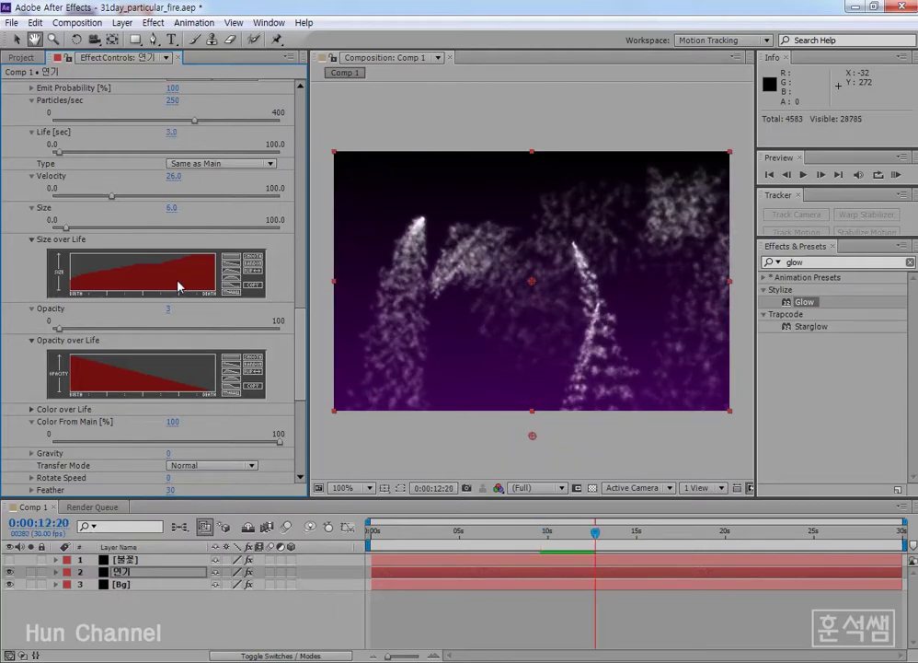
pyautogui.press('space')
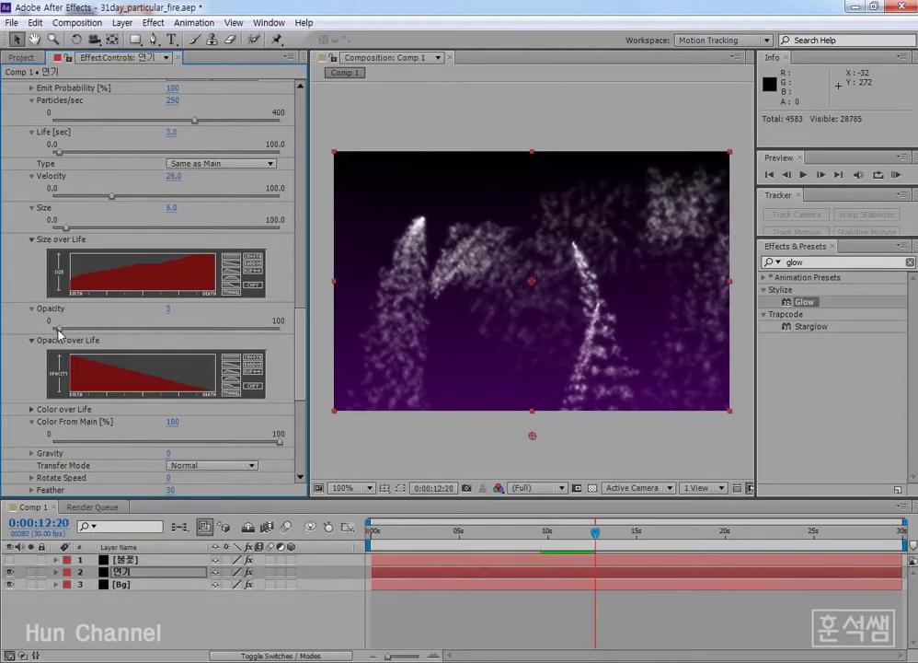
# Set the Aux System Opacity to 2 and check the smoke at 0:00:03:20
pyautogui.moveTo(58, 333); pyautogui.dragTo(55, 333)
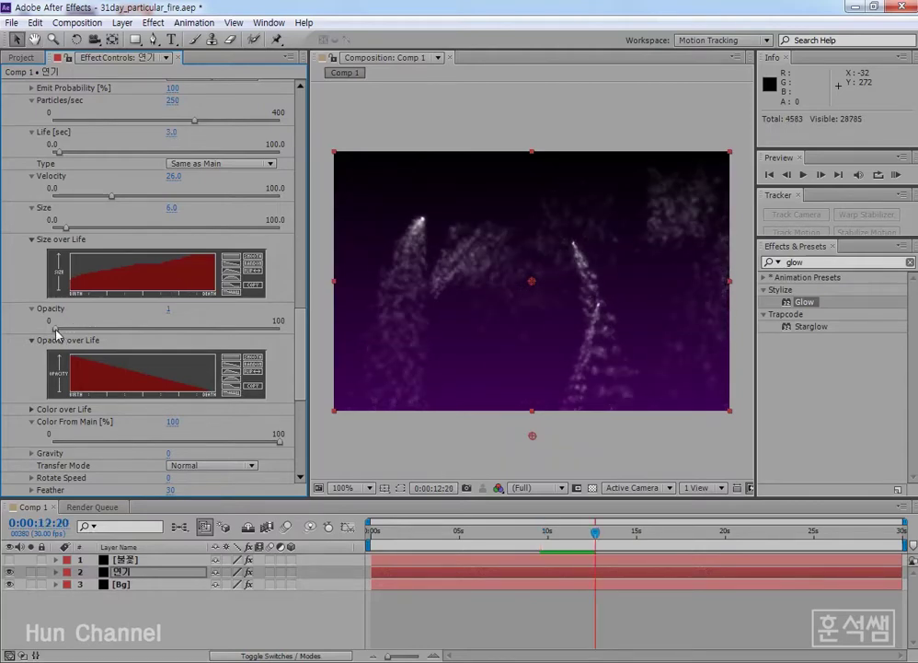
pyautogui.click(170, 310)
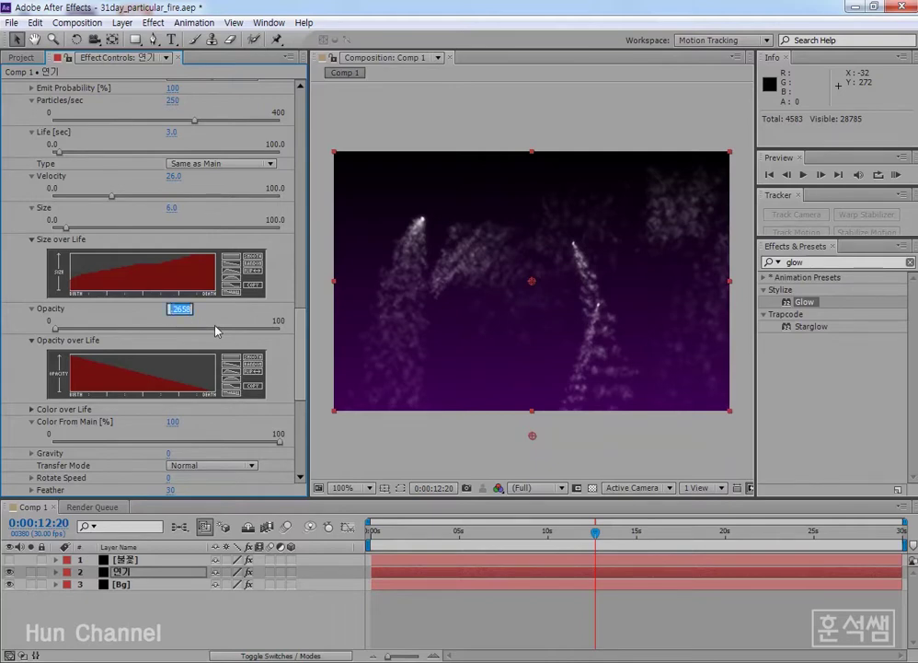
pyautogui.write('2')
pyautogui.press('Return')
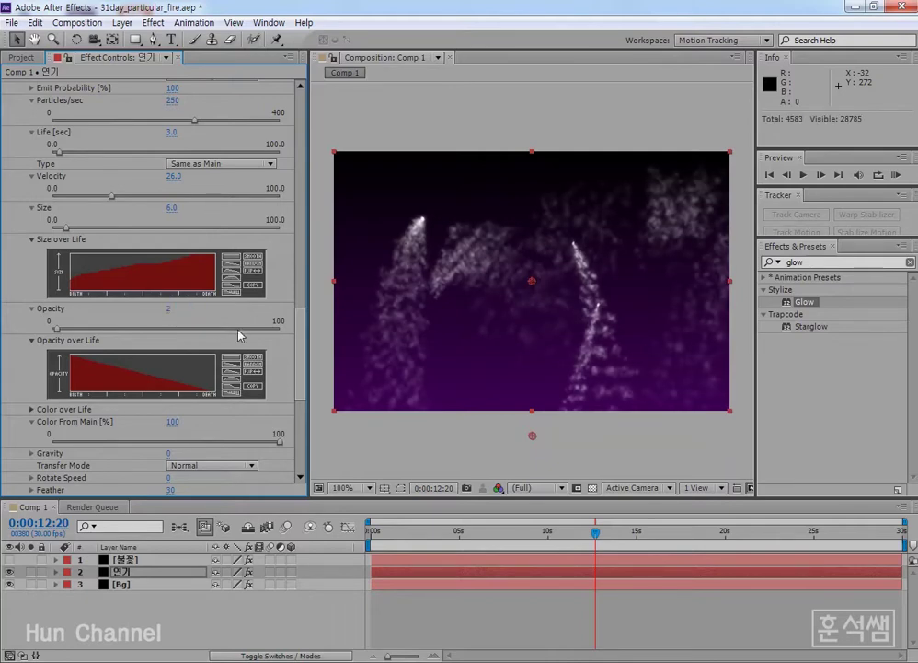
pyautogui.click(436, 532)
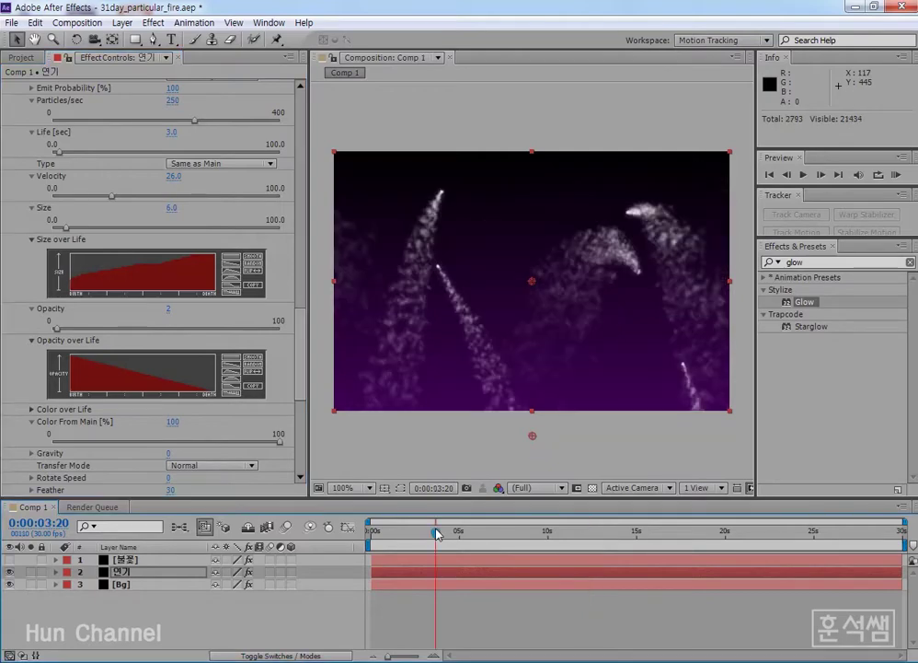
# Preview the smoke from 0:00:03:20 and raise the Aux System Size to 8.2
pyautogui.press('space')
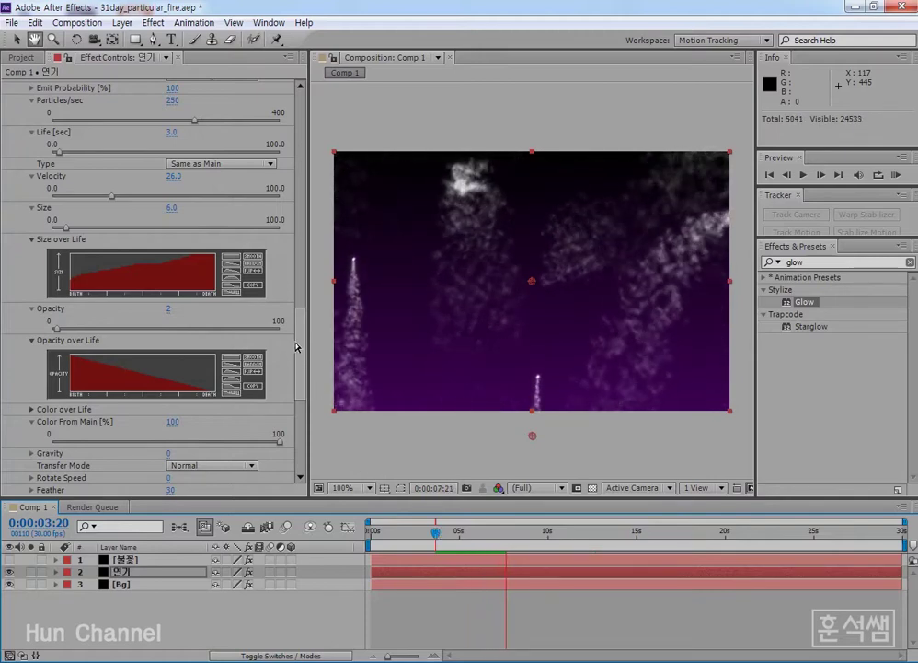
pyautogui.press('space')
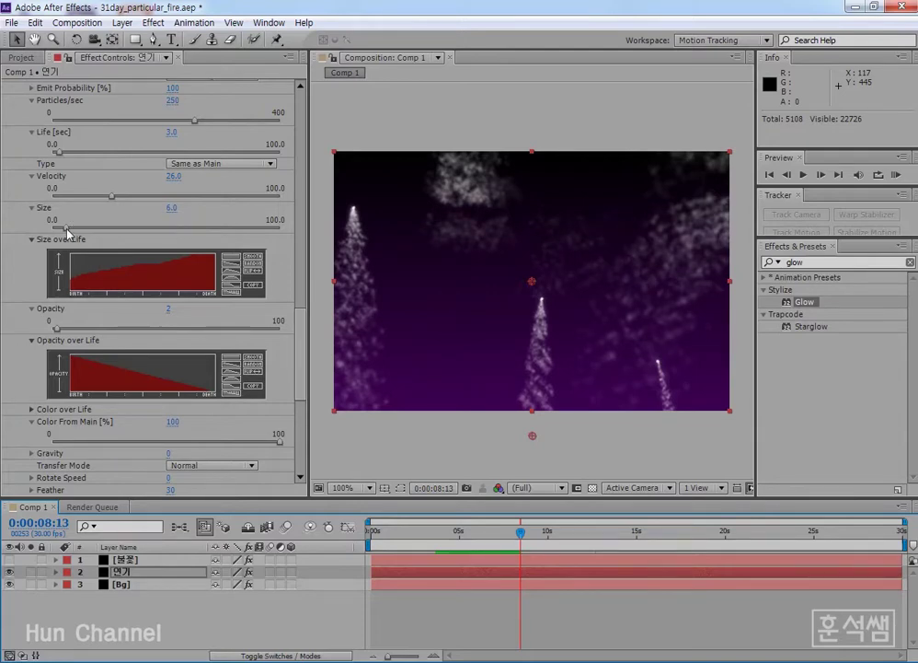
pyautogui.moveTo(66, 229); pyautogui.dragTo(73, 239)
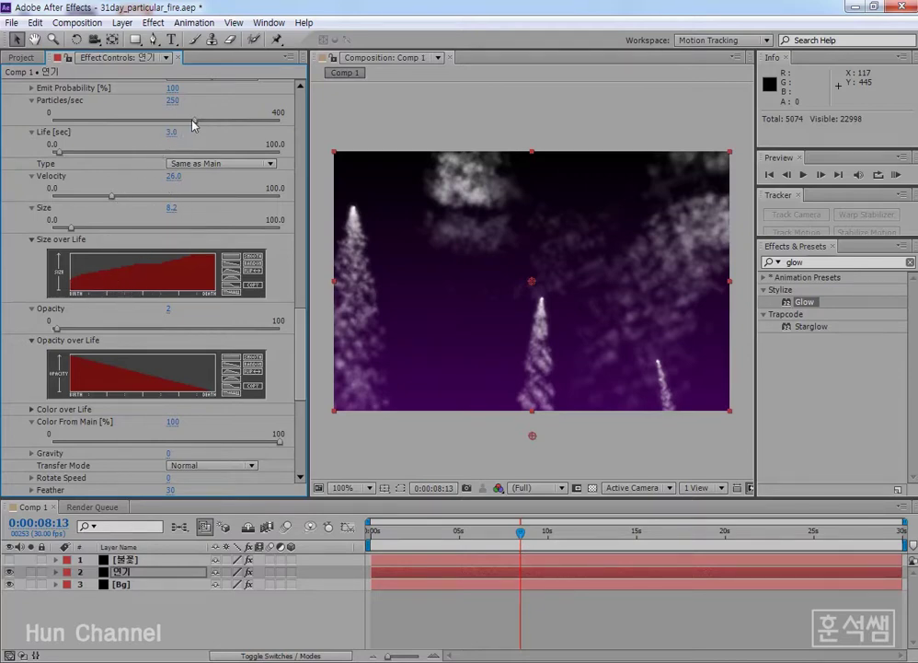
# Set the Aux System Particles/sec to 210 and its Size to 7.0 on the 연기 layer
pyautogui.moveTo(193, 126); pyautogui.dragTo(172, 126)
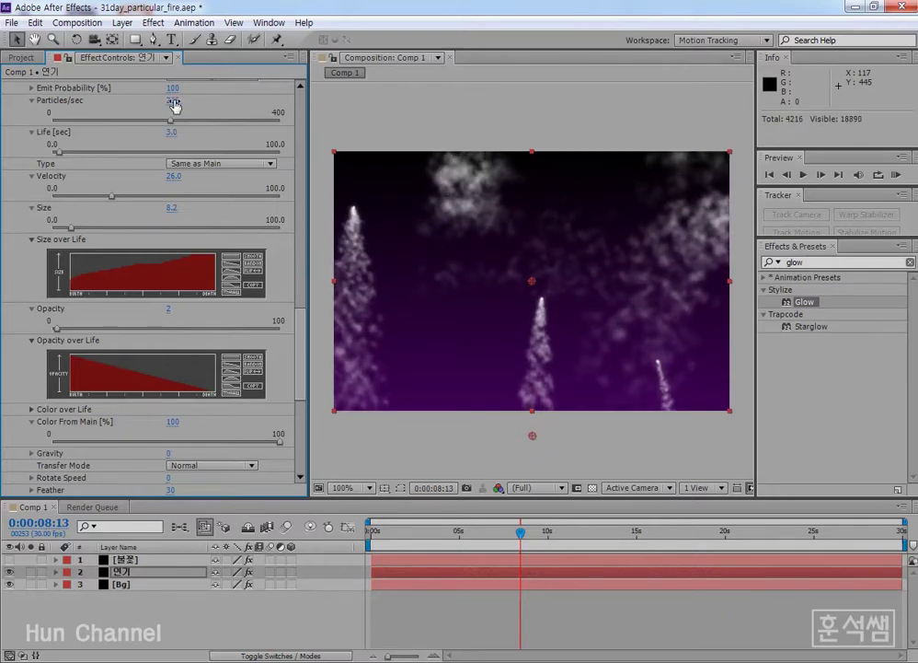
pyautogui.click(172, 104)
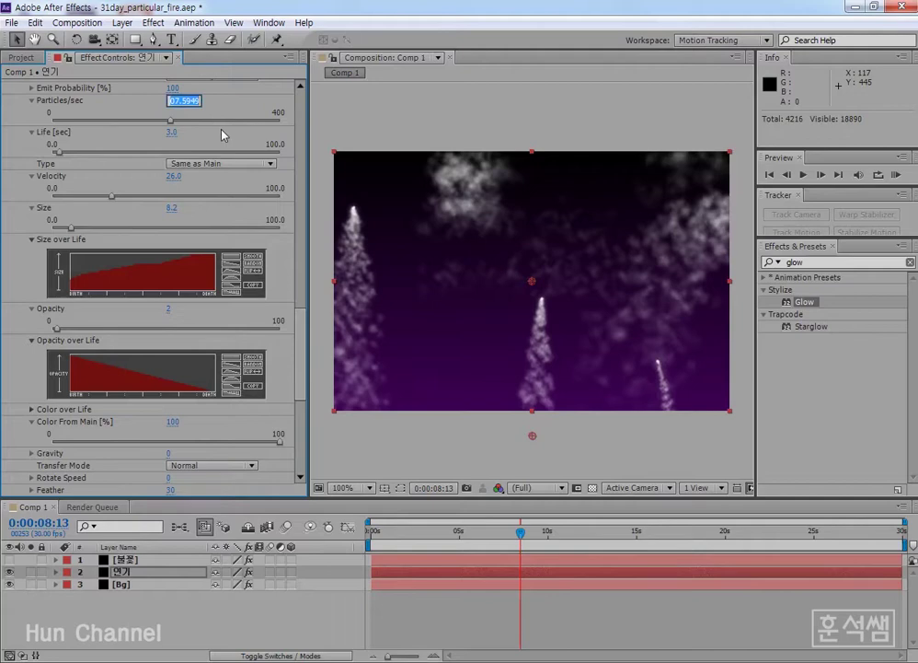
pyautogui.write('210')
pyautogui.press('Return')
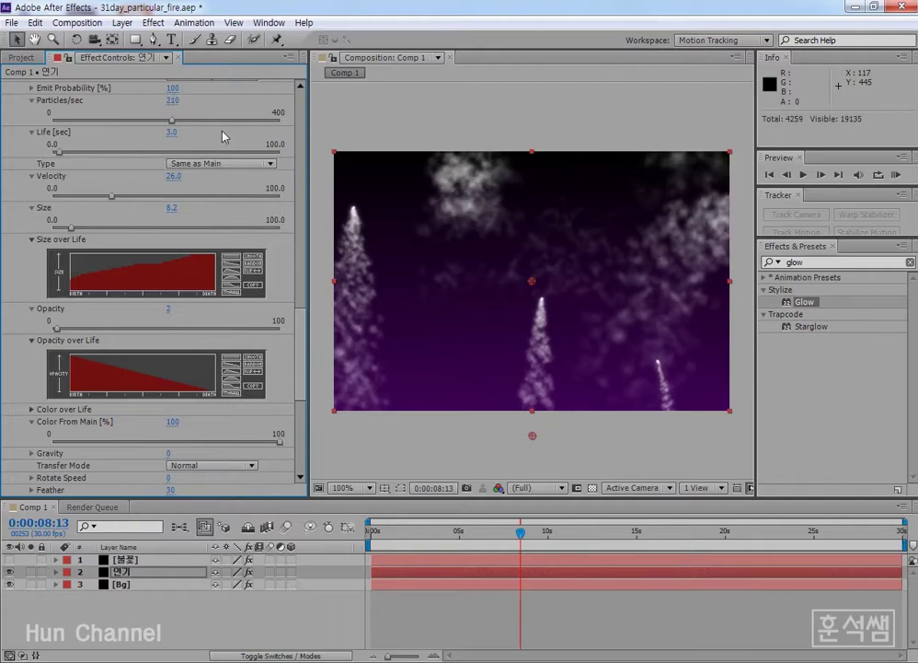
pyautogui.click(172, 208)
pyautogui.write('7')
pyautogui.press('Return')
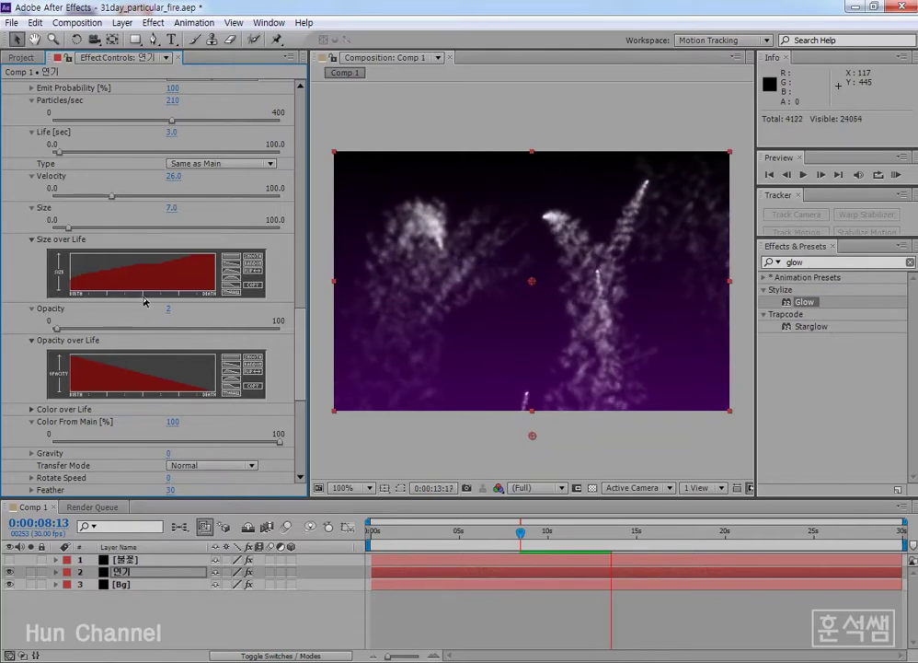
# Set the Aux System Life to 2.6 seconds, preview the trails and save the project
pyautogui.click(174, 140)
pyautogui.click(171, 135)
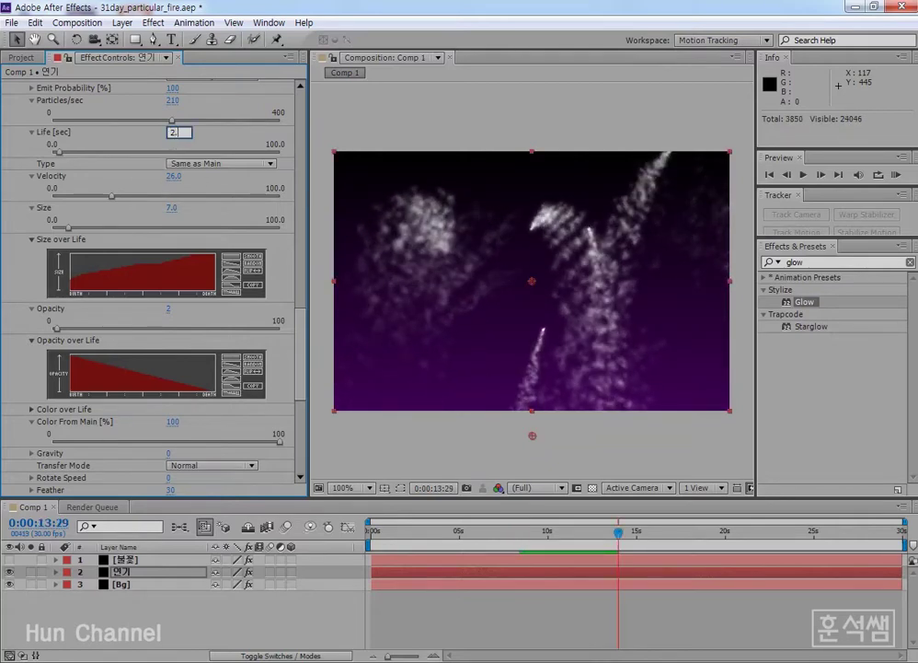
pyautogui.write('2.6')
pyautogui.press('Return')
pyautogui.press('KP_0')
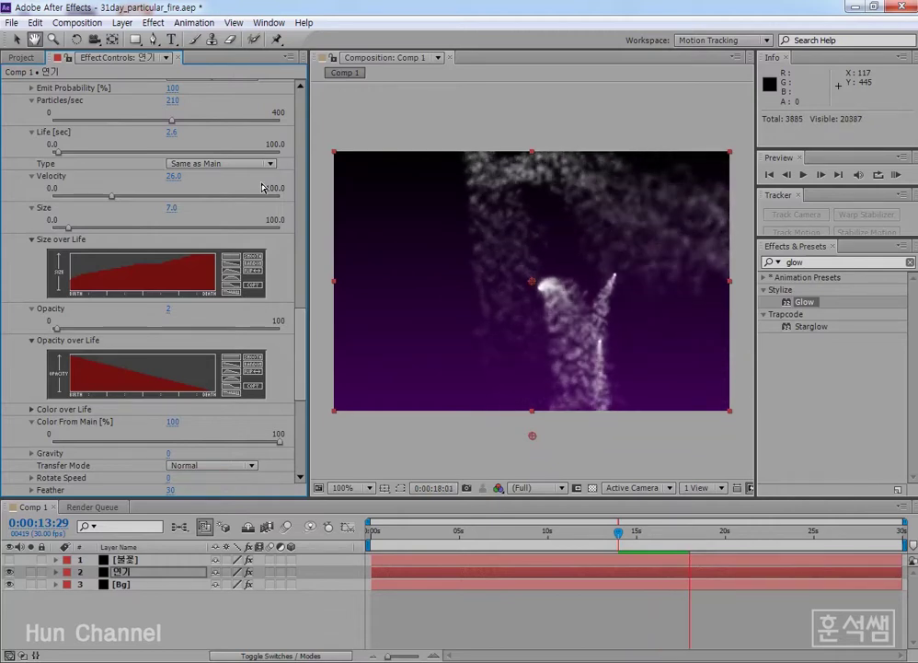
pyautogui.hotkey('ctrl', 's')
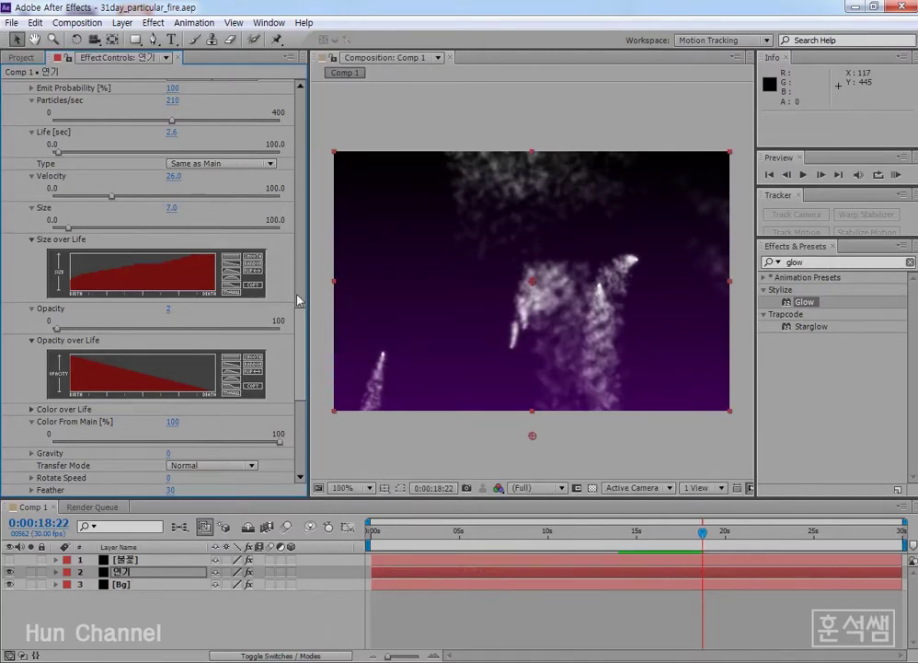
# Show the 불꽃 layer again and preview the fireworks together with the smoke from 0:00:01:03
pyautogui.moveTo(301, 349); pyautogui.dragTo(301, 359)
pyautogui.click(10, 560)
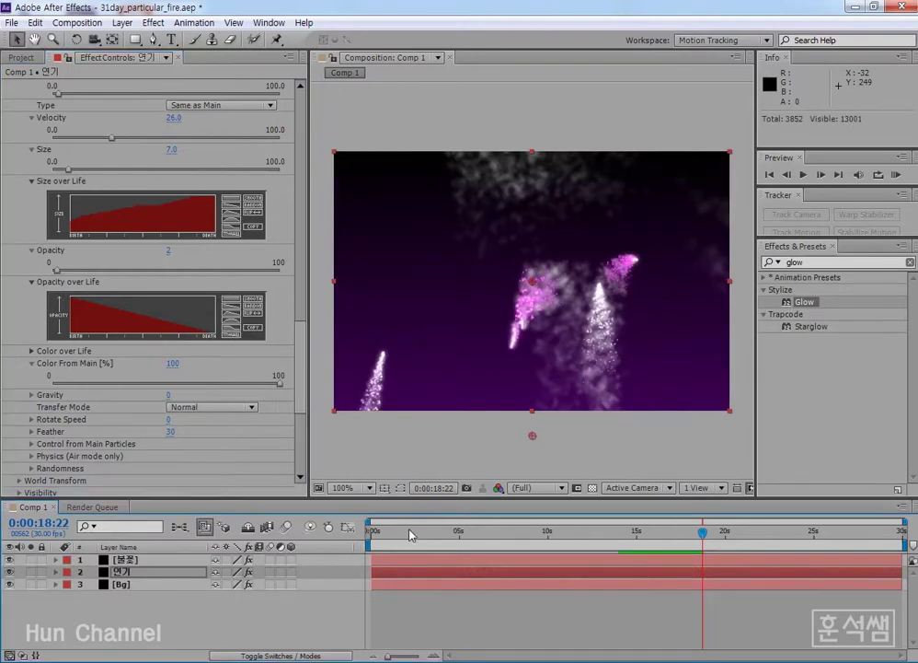
pyautogui.click(390, 534)
pyautogui.press('space')
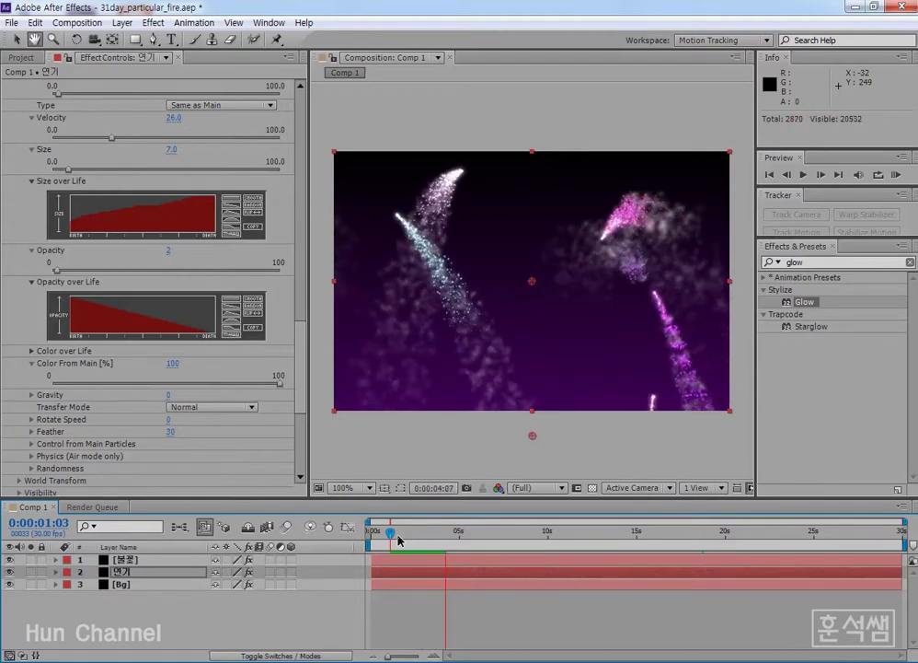
pyautogui.press('space')
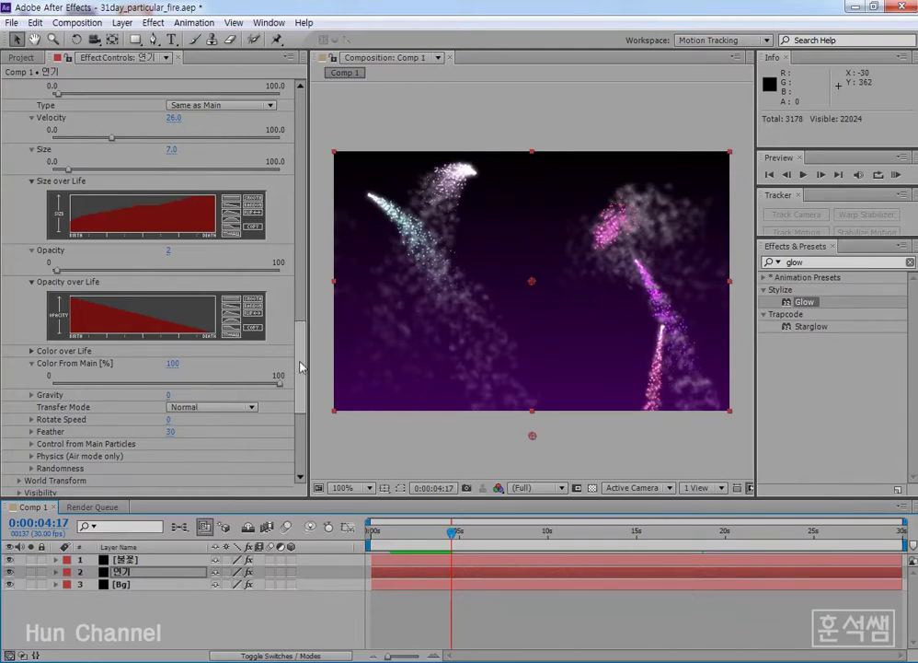
# Disable the Glow effect on the 연기 layer and collapse its settings
pyautogui.moveTo(301, 371); pyautogui.dragTo(302, 397)
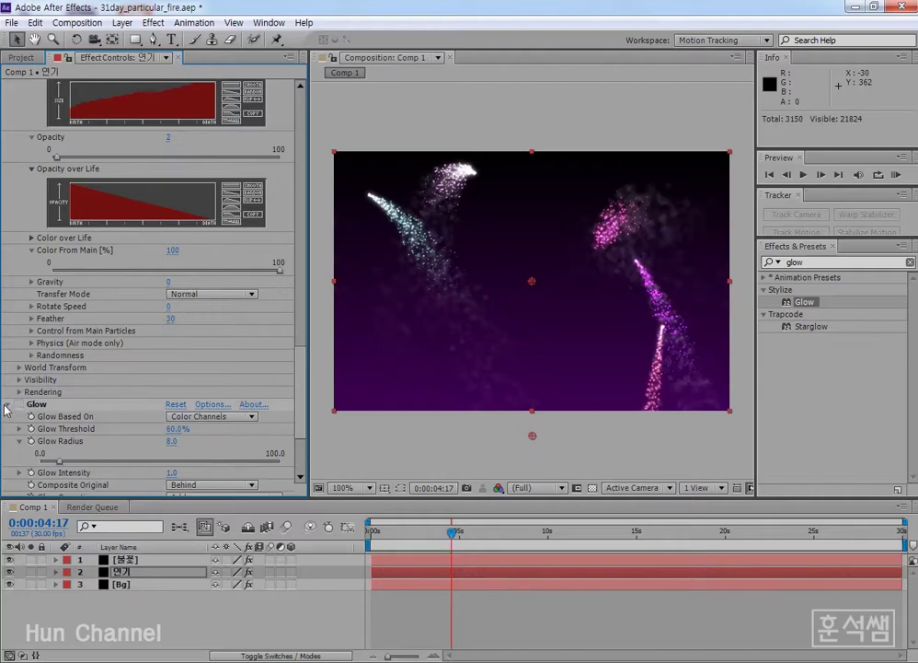
pyautogui.scroll(2, 6, 409)
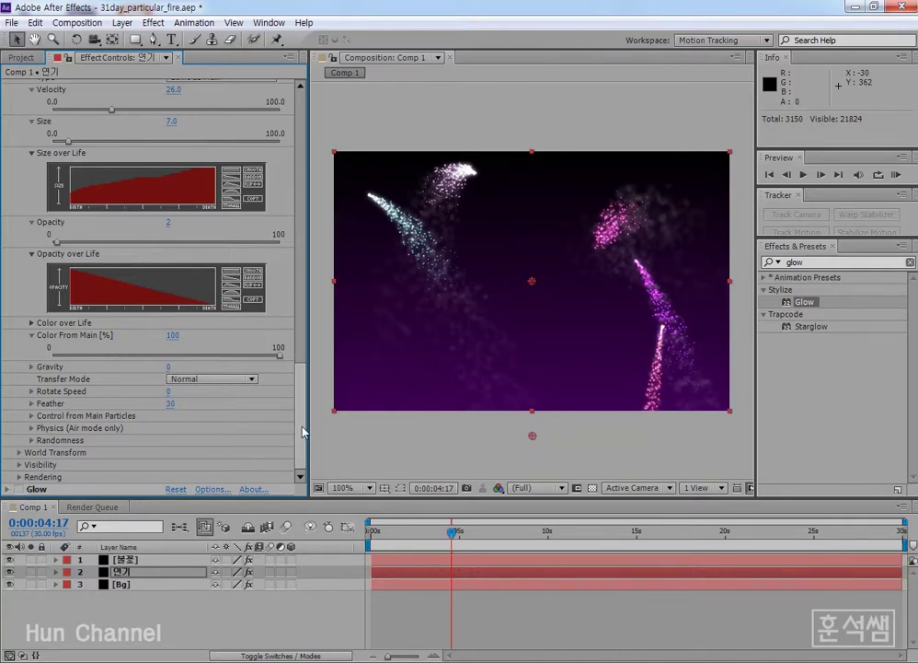
# Set Wind X to 1.0 in Particular's Physics Air settings and check the trails up to 0:00:02:11
pyautogui.moveTo(303, 425); pyautogui.dragTo(311, 346)
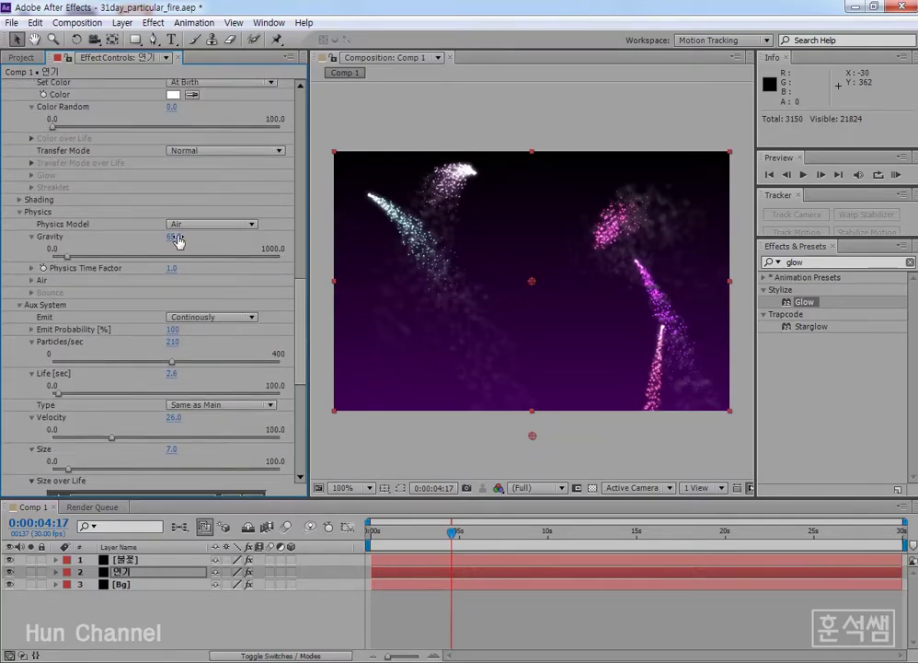
pyautogui.click(32, 280)
pyautogui.scroll(-1, 17, 359)
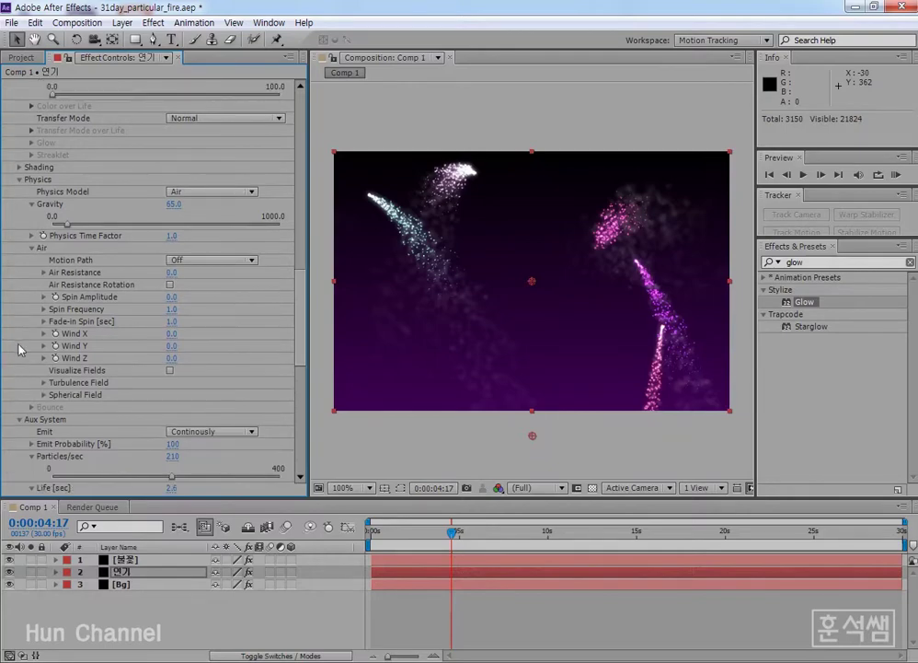
pyautogui.click(43, 334)
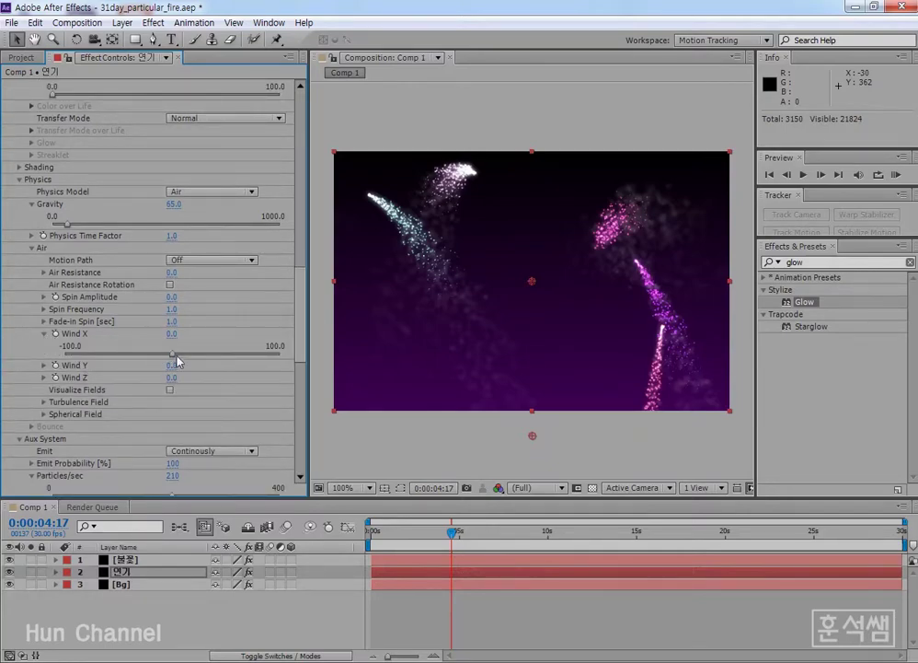
pyautogui.moveTo(172, 355); pyautogui.dragTo(171, 359)
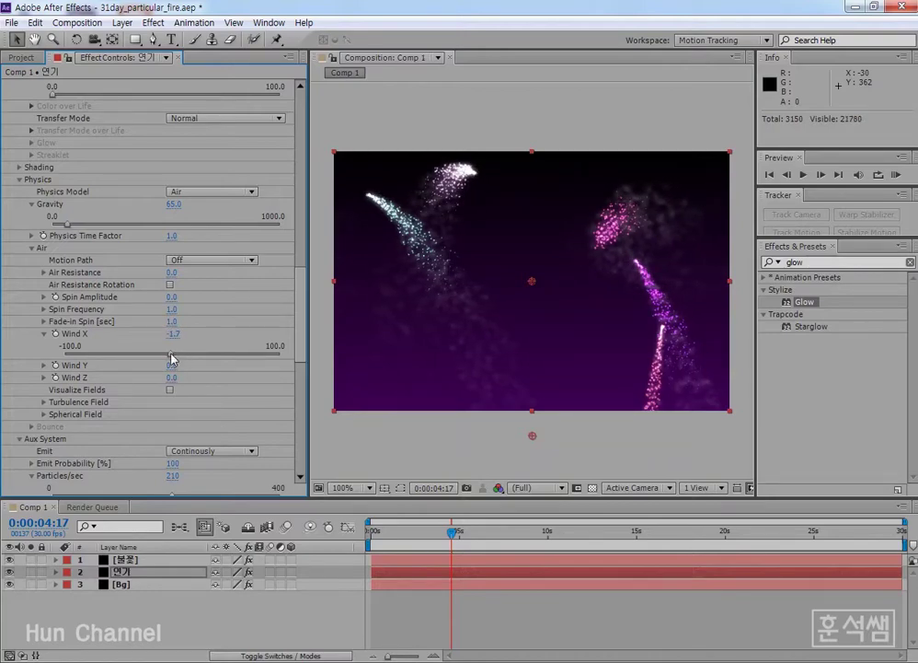
pyautogui.click(172, 333)
pyautogui.write('1')
pyautogui.press('Return')
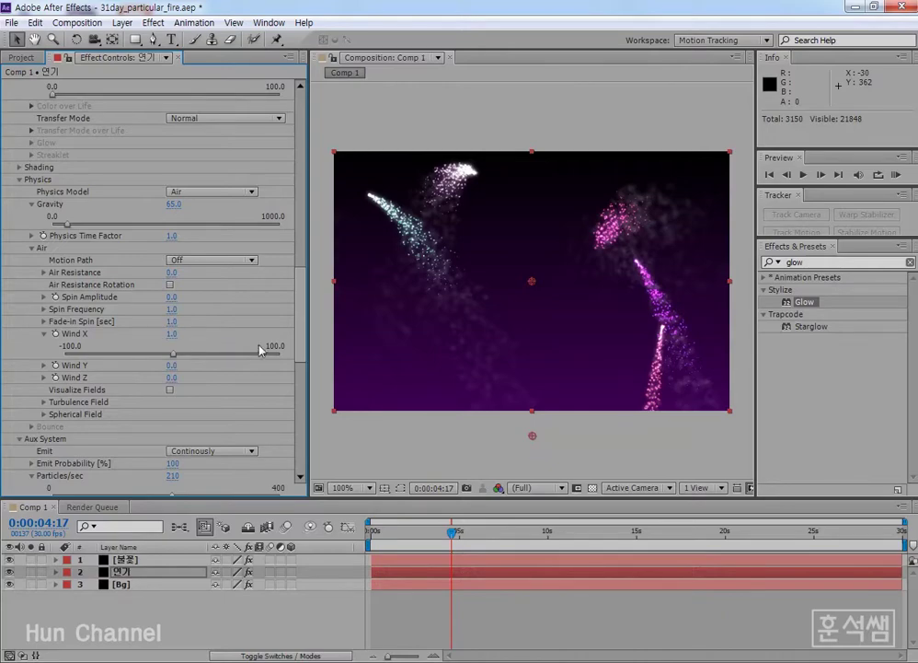
pyautogui.moveTo(391, 538); pyautogui.dragTo(412, 533)
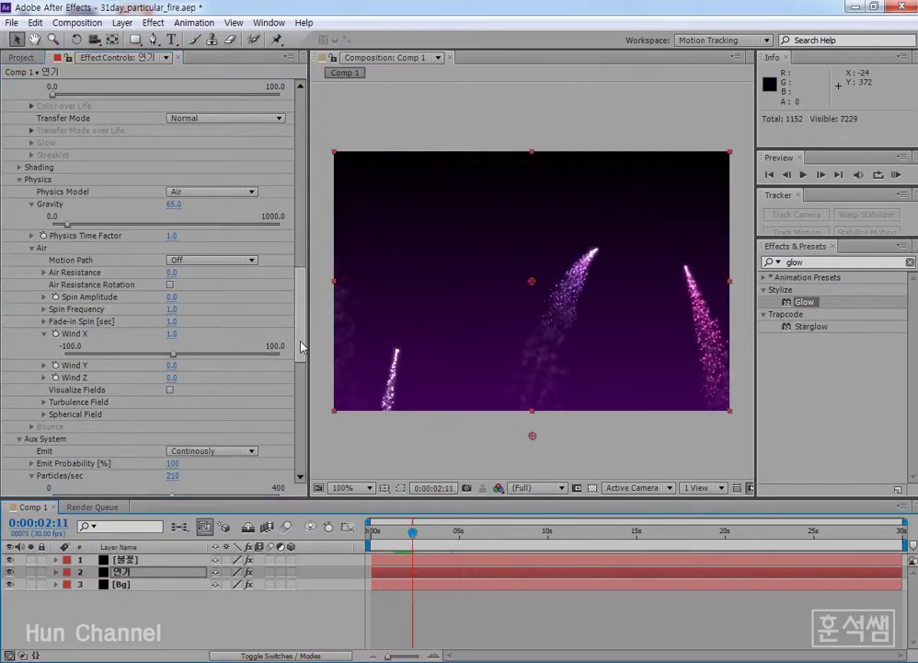
# Make the effect settings area taller and expand Physics (Air mode only) within the Aux System
pyautogui.scroll(-3, 302, 369)
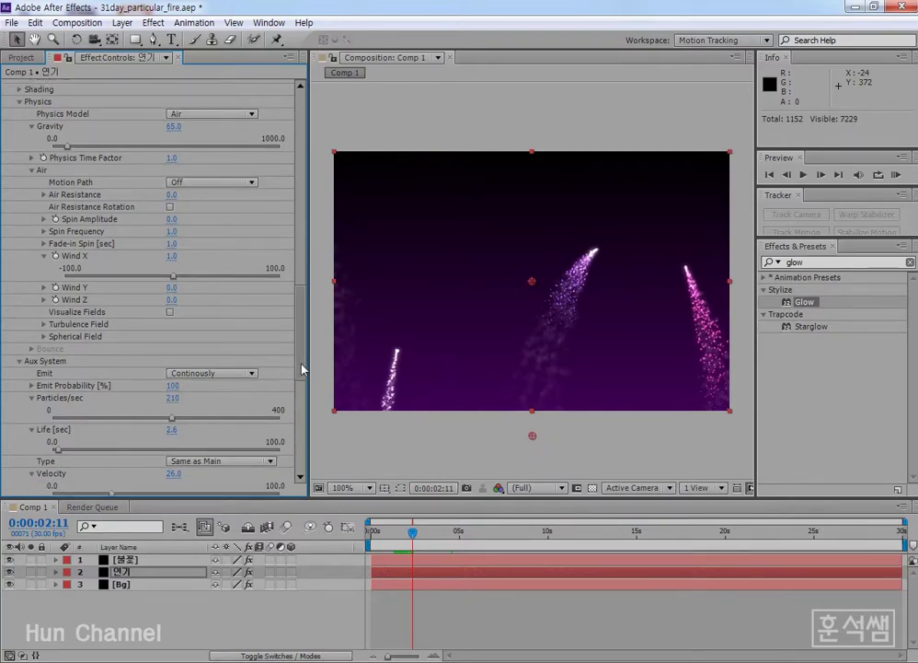
pyautogui.scroll(-6, 302, 369)
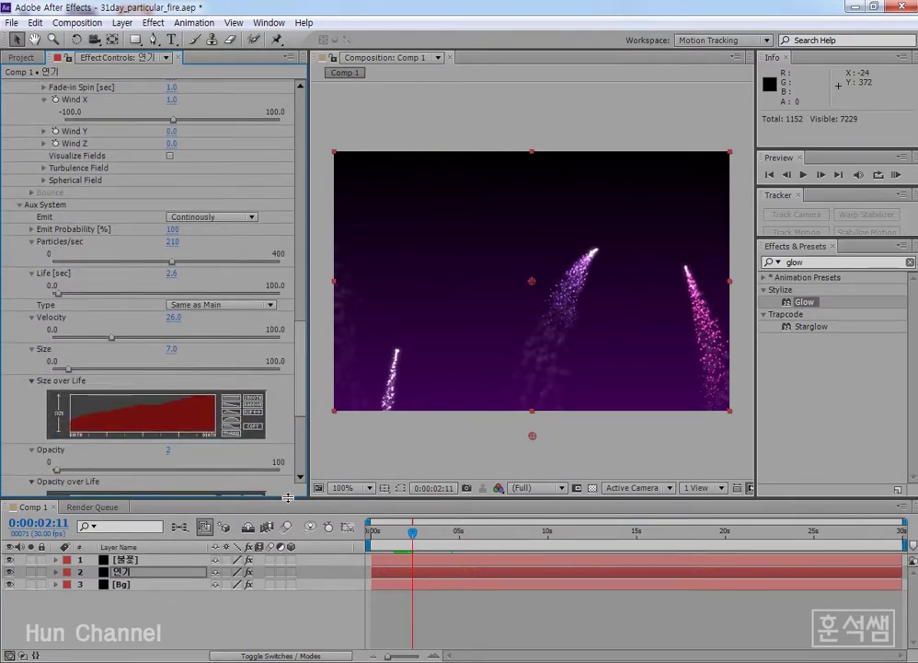
pyautogui.moveTo(292, 500); pyautogui.dragTo(292, 522)
pyautogui.scroll(-8, 303, 486)
pyautogui.scroll(-1, 304, 483)
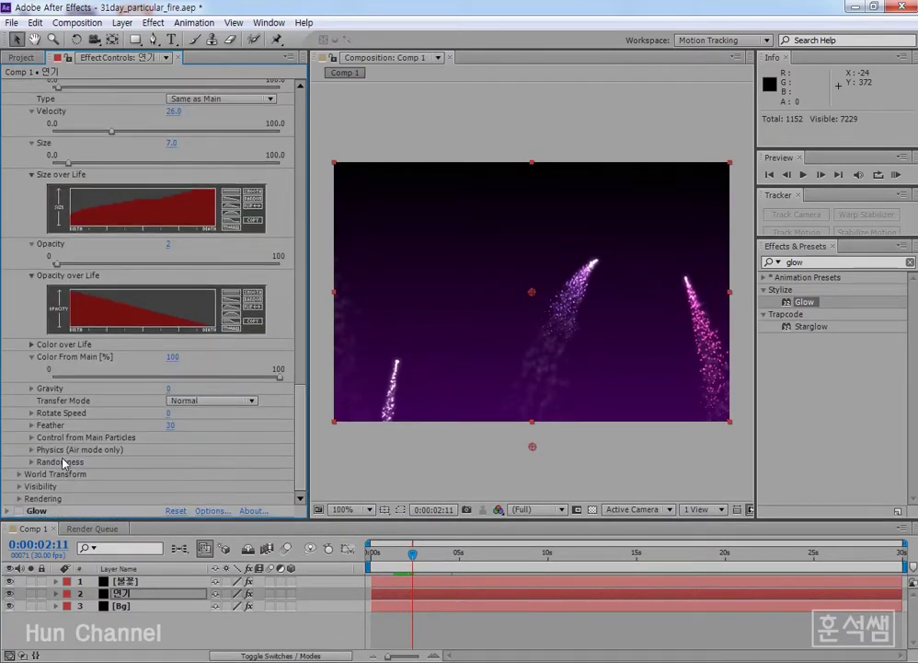
pyautogui.click(31, 449)
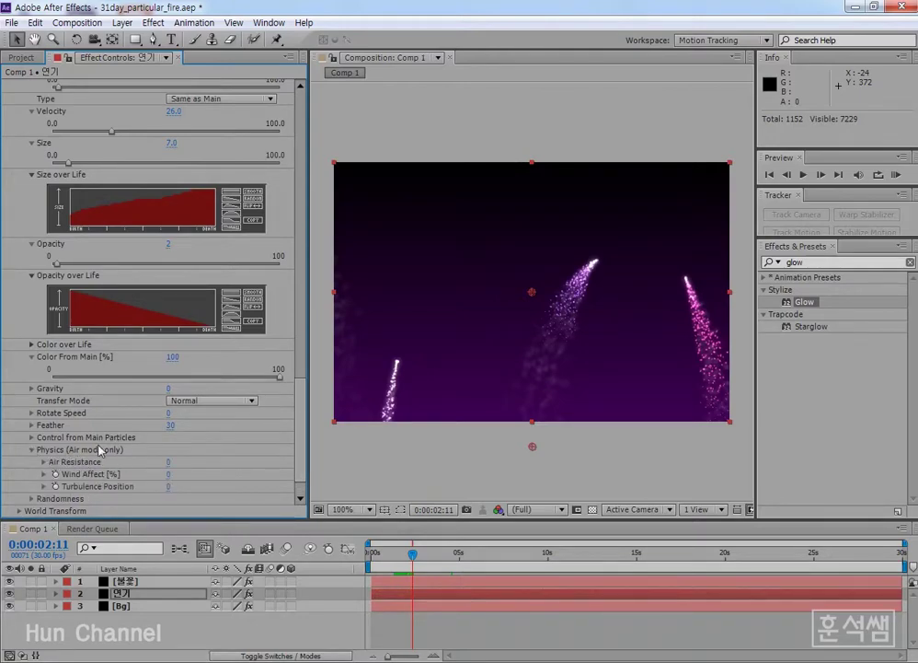
pyautogui.scroll(5, 74, 349)
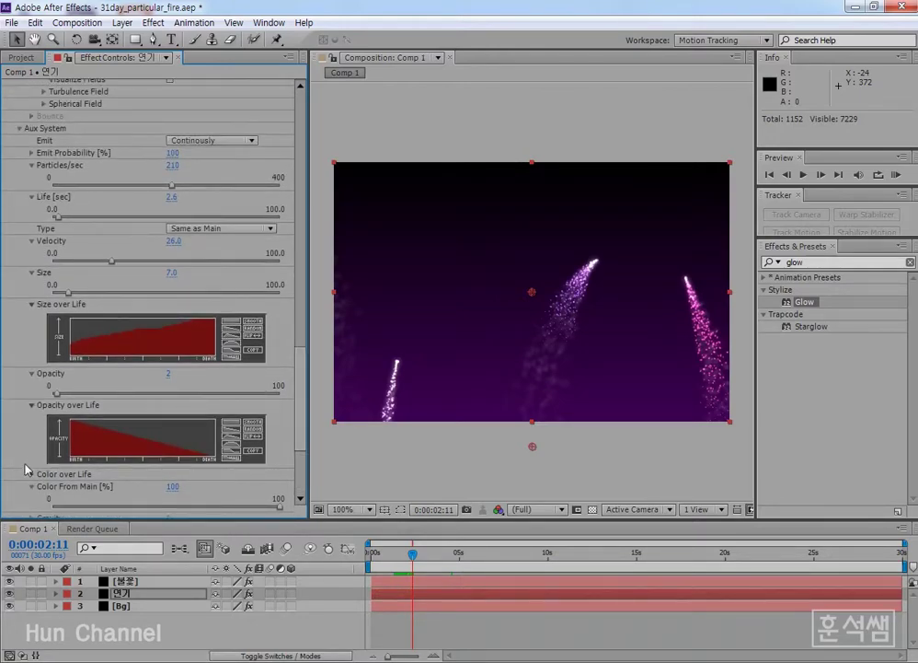
pyautogui.scroll(-6, 27, 470)
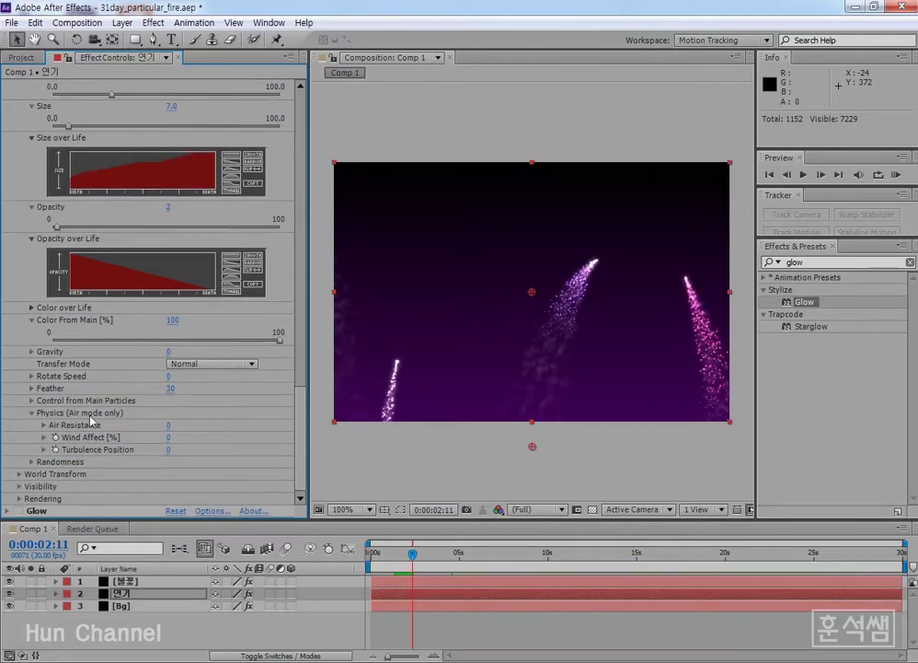
# Raise the Aux System Wind Affect to the slider's maximum and check the smoke at 0:00:03:07
pyautogui.click(44, 425)
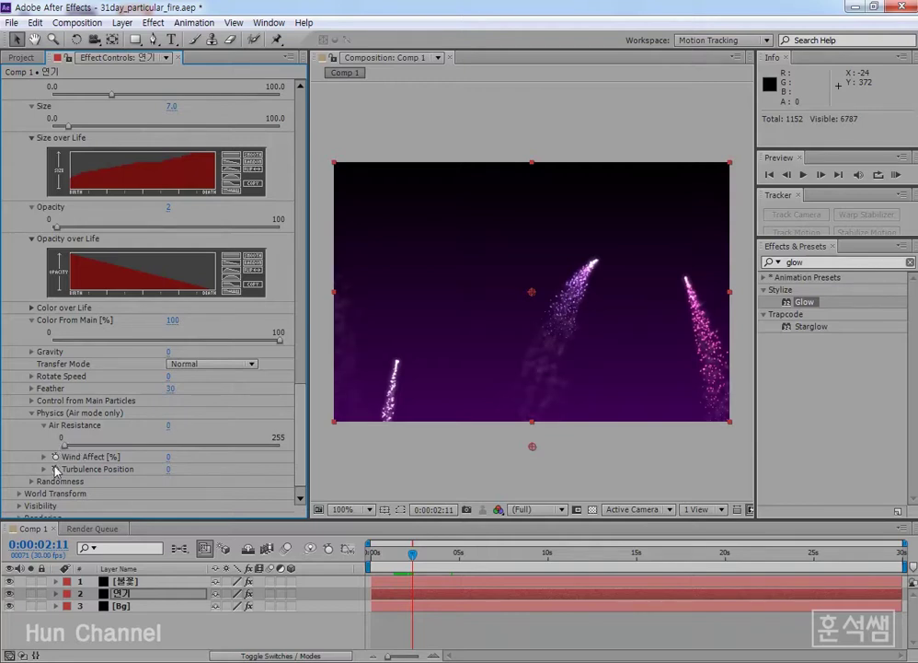
pyautogui.click(44, 457)
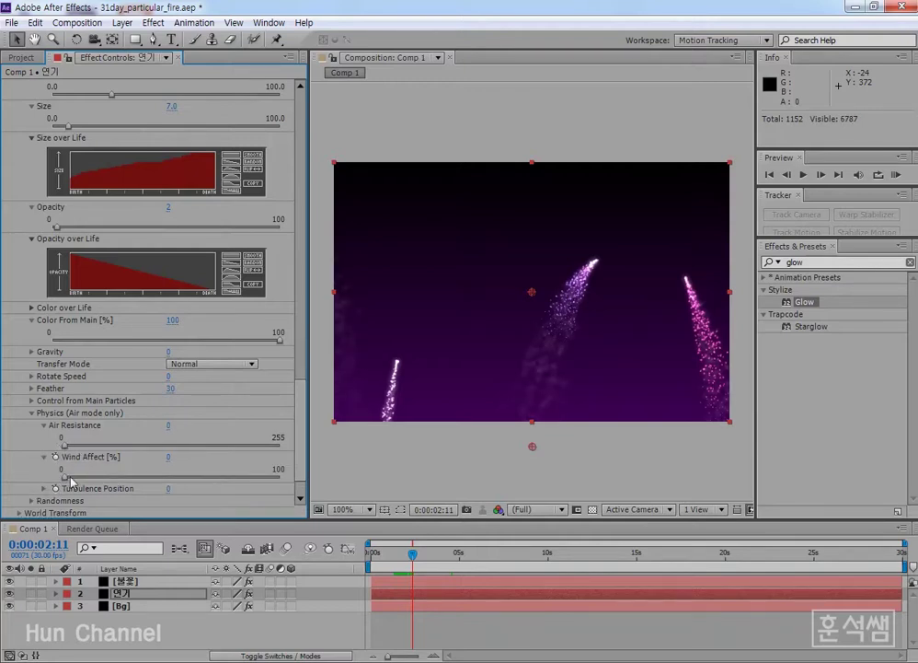
pyautogui.click(44, 426)
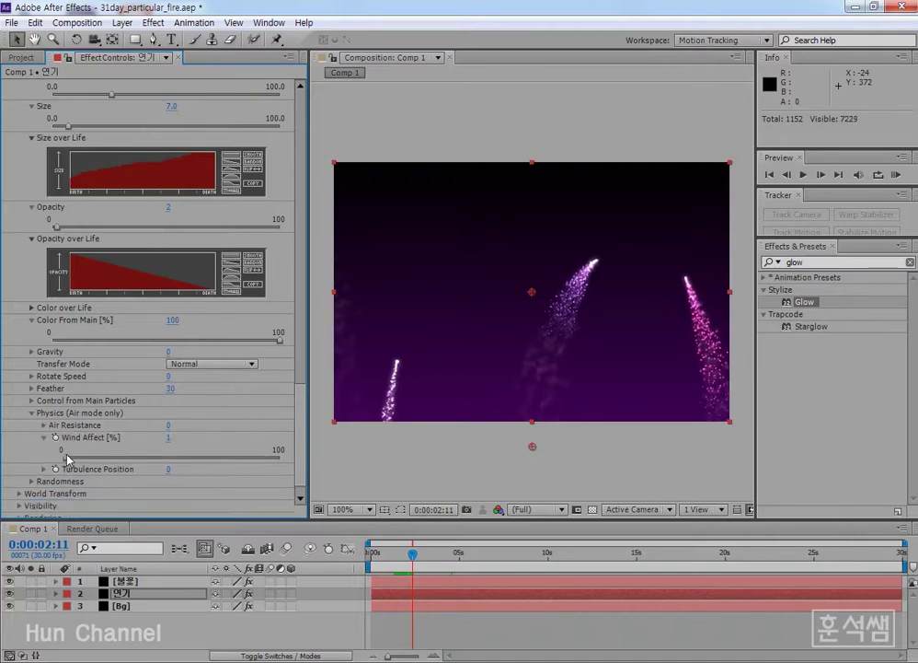
pyautogui.moveTo(66, 459); pyautogui.dragTo(166, 457)
pyautogui.moveTo(236, 455); pyautogui.dragTo(364, 465)
pyautogui.moveTo(405, 555); pyautogui.dragTo(428, 556)
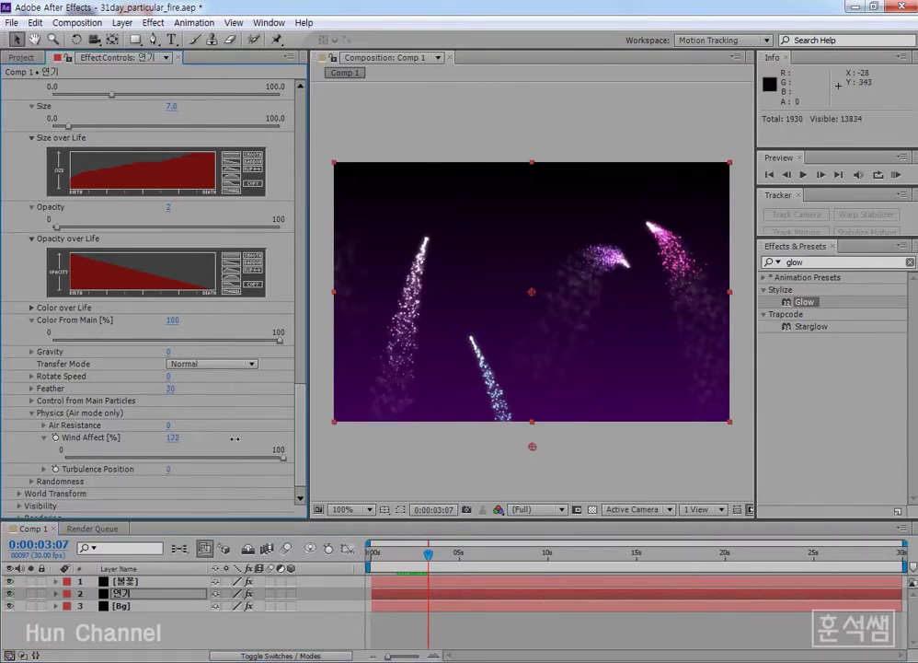
# Set the Aux System Wind Affect to 500 percent
pyautogui.rightClick(174, 439)
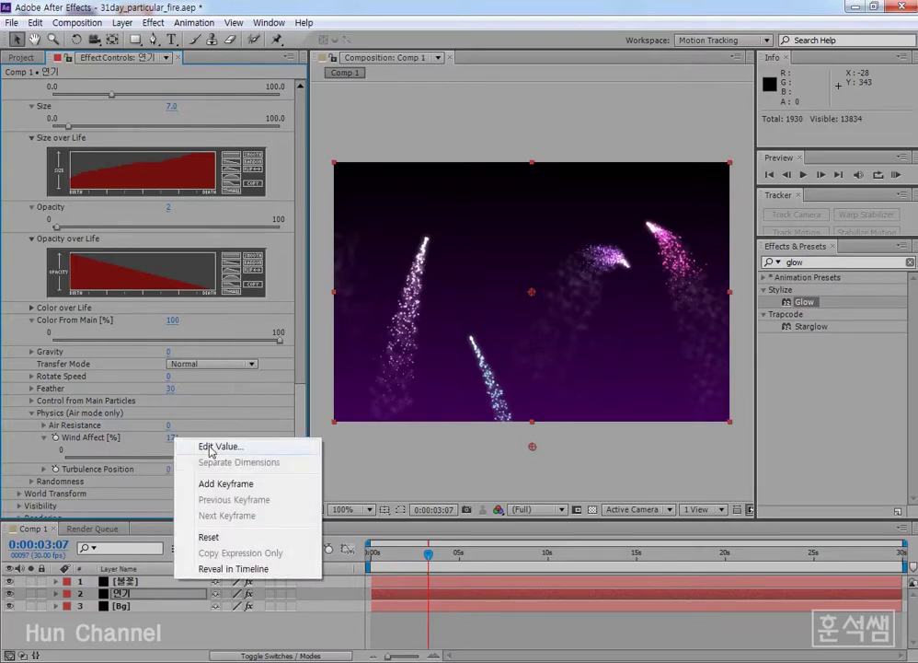
pyautogui.click(214, 446)
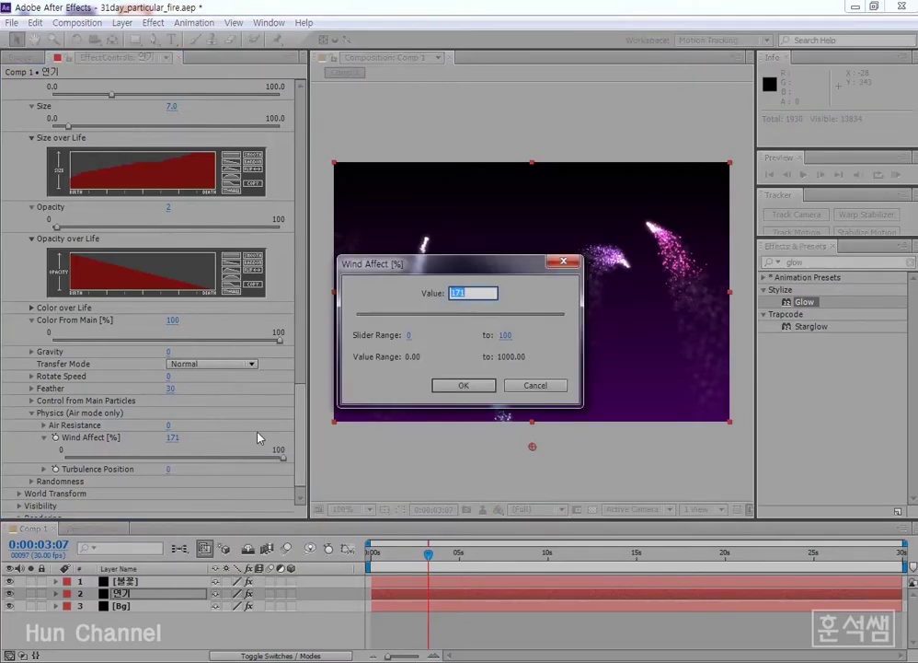
pyautogui.click(531, 385)
pyautogui.click(173, 438)
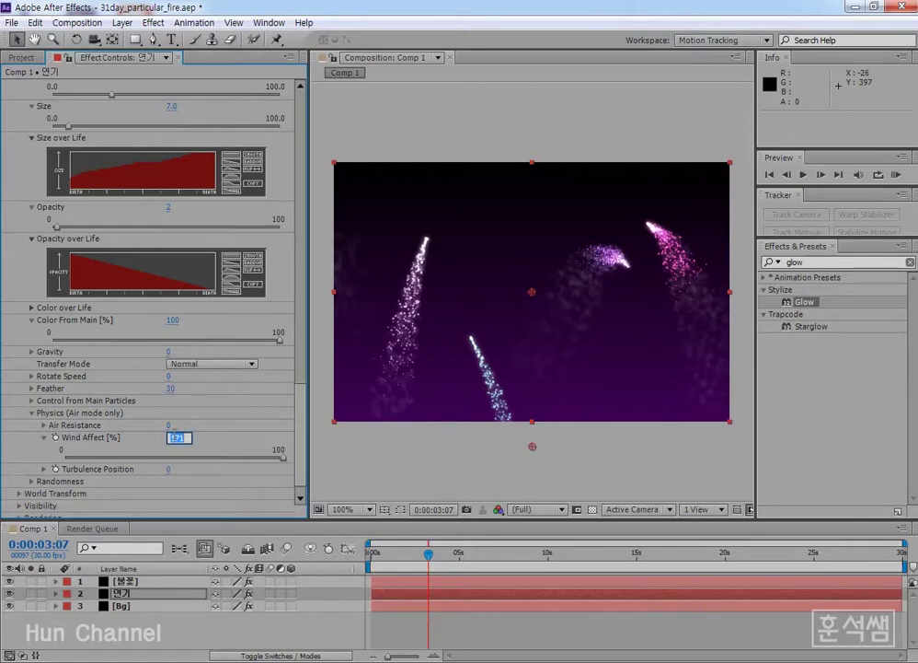
pyautogui.write('500')
pyautogui.press('Return')
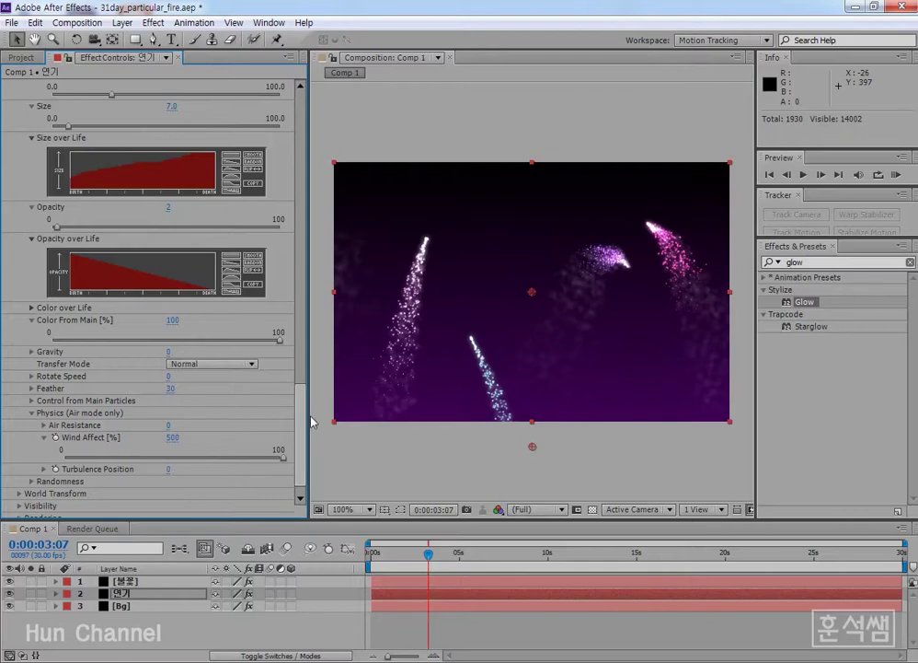
# Preview the smoke from 0:00:01:08, and set Wind X to 2 in Particular's Physics Air settings
pyautogui.moveTo(391, 554); pyautogui.dragTo(398, 557)
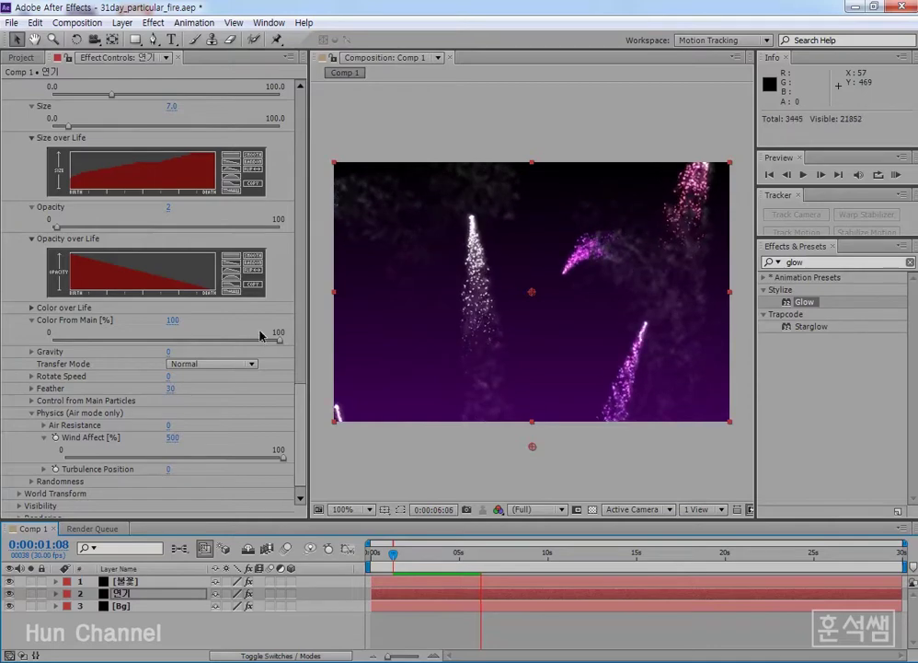
pyautogui.click(304, 405)
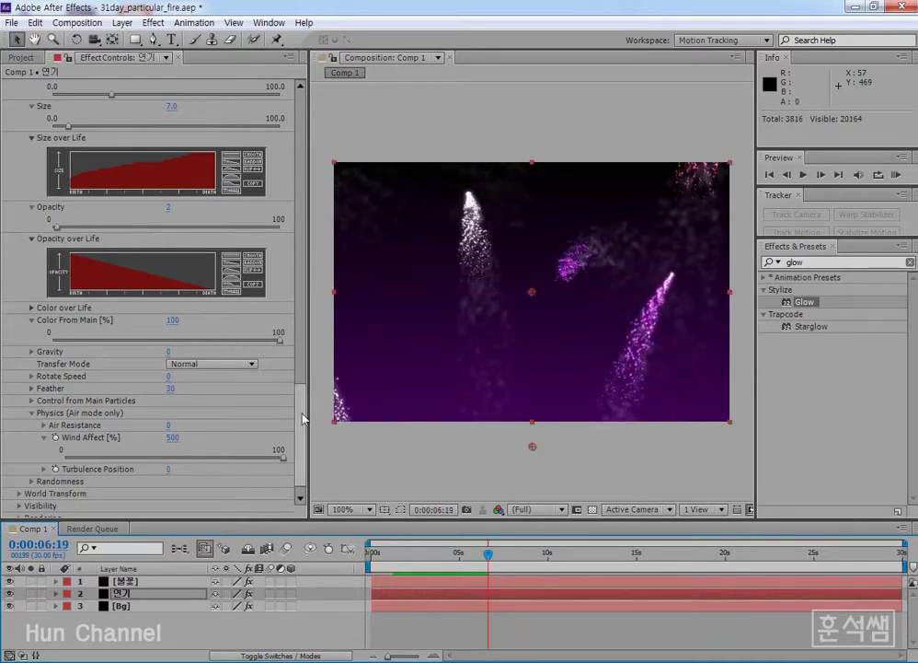
pyautogui.moveTo(303, 419); pyautogui.dragTo(296, 333)
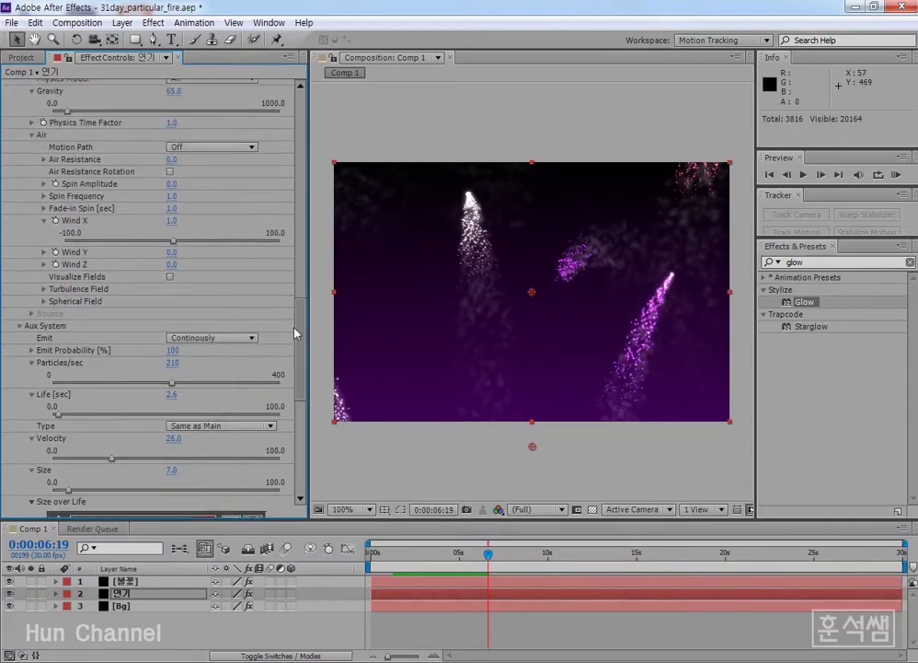
pyautogui.moveTo(175, 245); pyautogui.dragTo(174, 245)
pyautogui.click(177, 221)
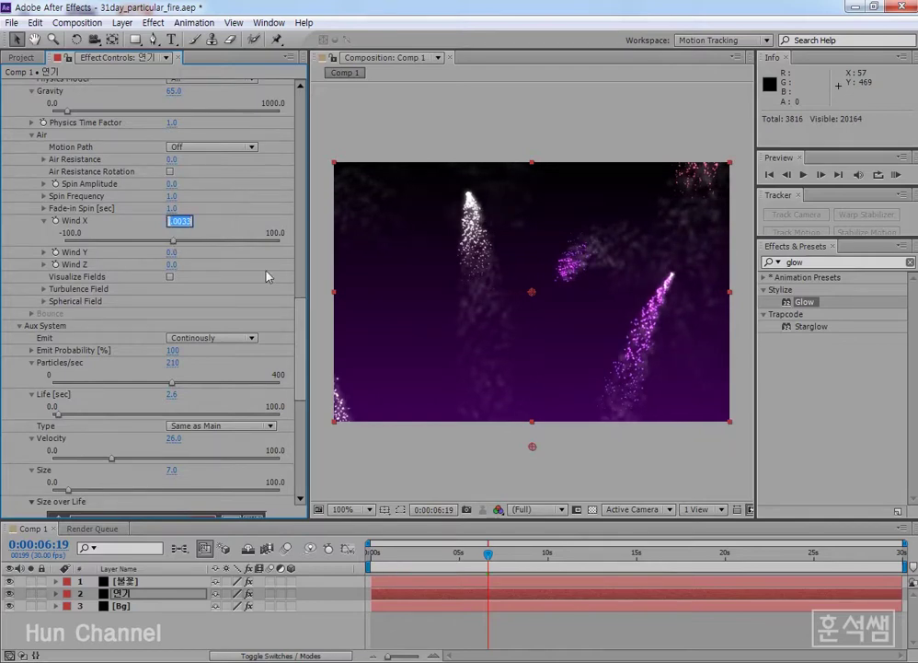
pyautogui.write('2')
pyautogui.press('Return')
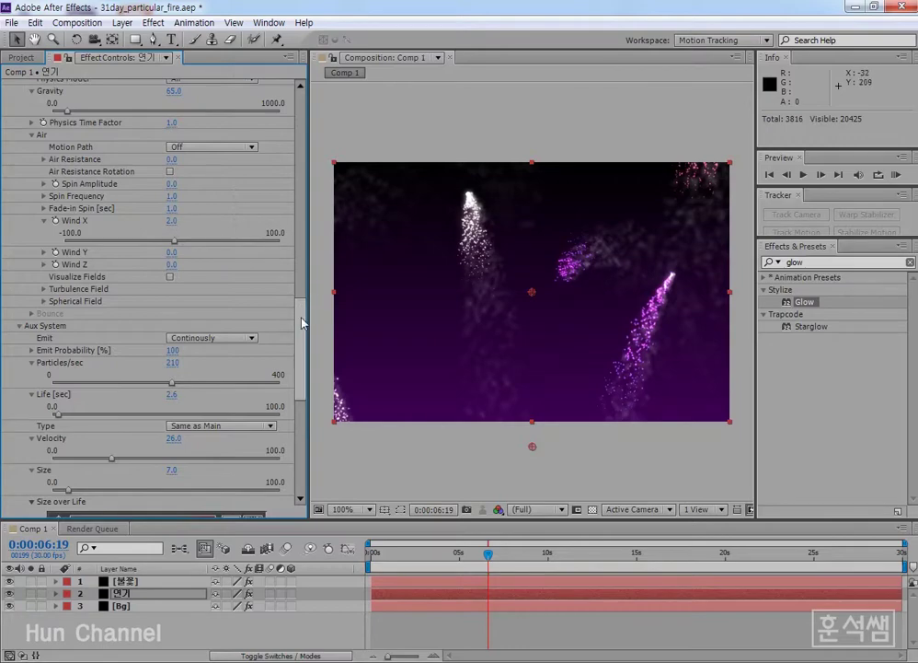
# Set the Aux System Wind Affect to 750 percent and preview the smoke trails from 0:00:01:00 onward
pyautogui.moveTo(302, 322); pyautogui.dragTo(312, 424)
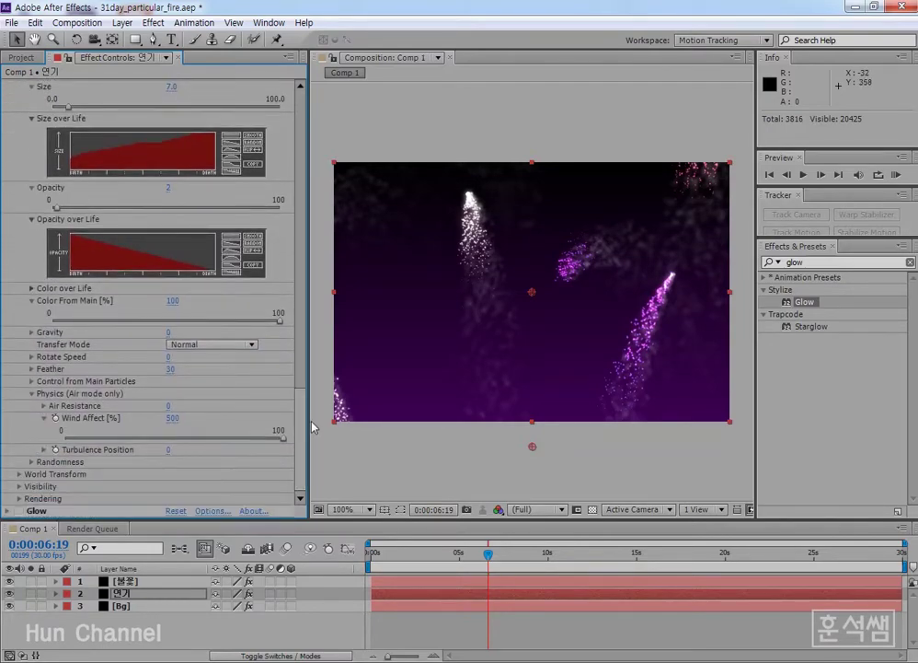
pyautogui.click(170, 420)
pyautogui.press('Return')
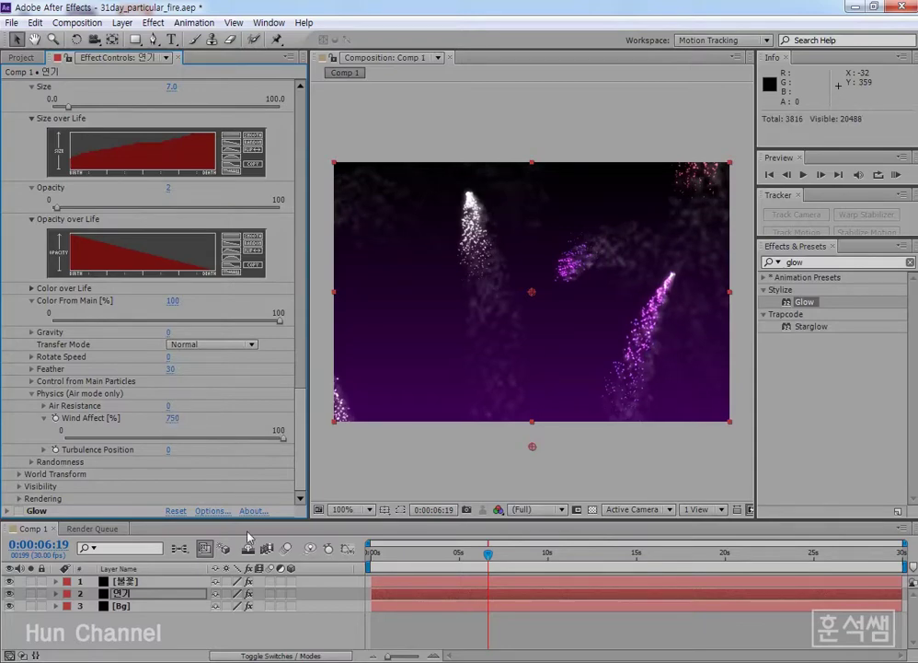
pyautogui.click(390, 560)
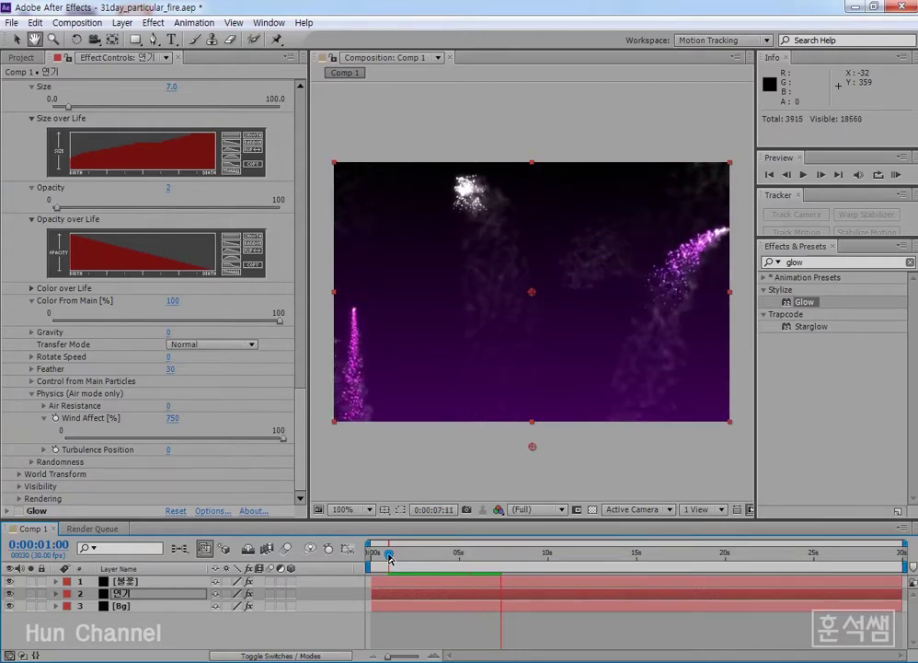
pyautogui.press('space')
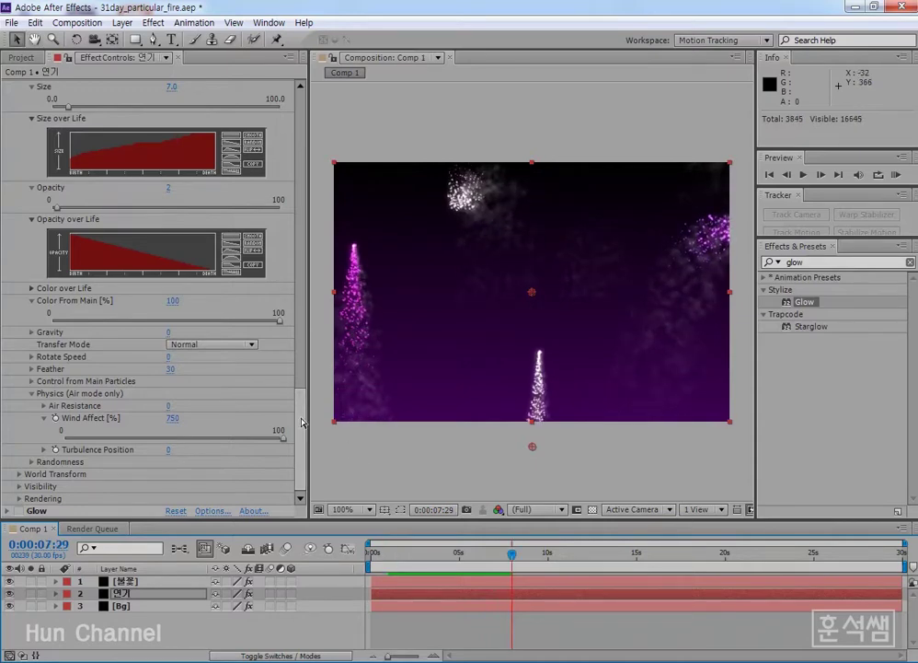
pyautogui.press('space')
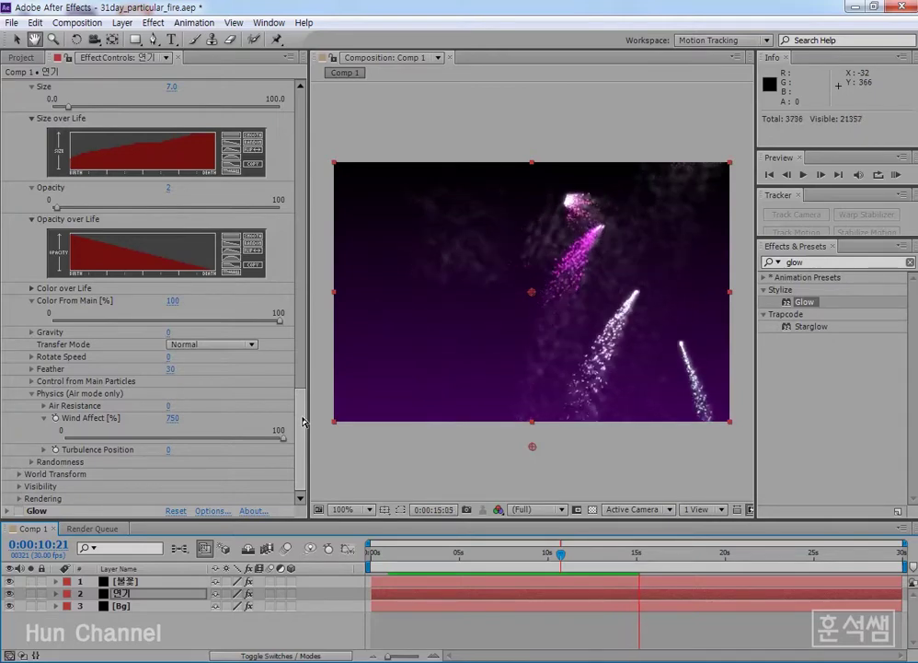
pyautogui.press('space')
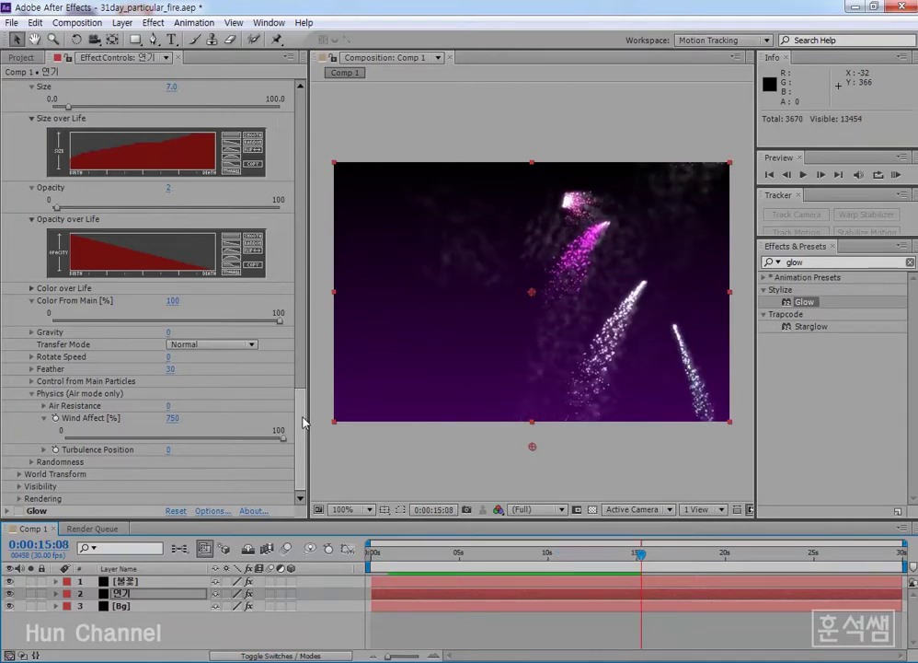
# Set the Aux System Opacity to 3 and Size to 8, and preview the smoke from 0:00:15:08
pyautogui.click(170, 187)
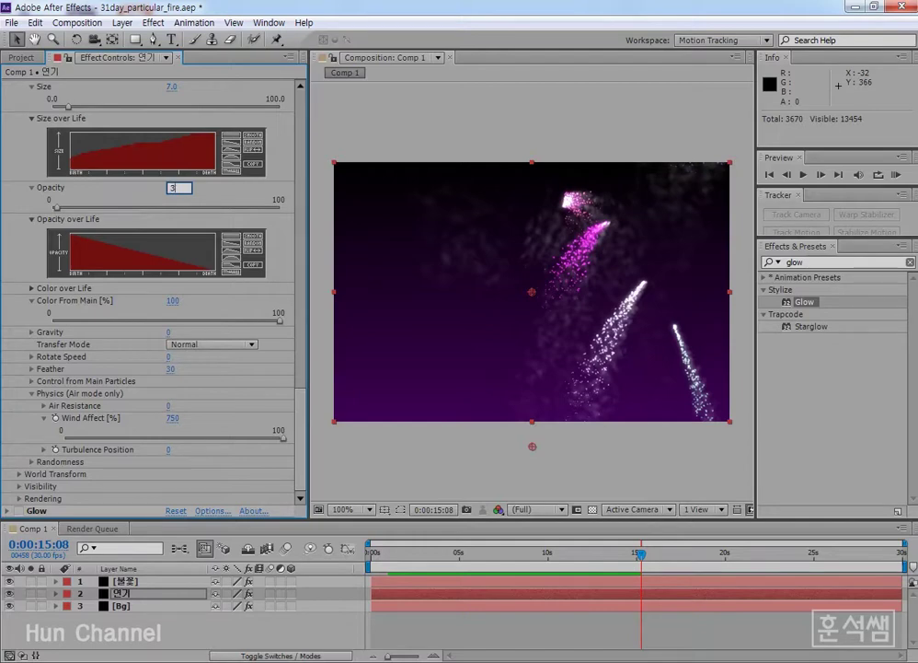
pyautogui.press('Return')
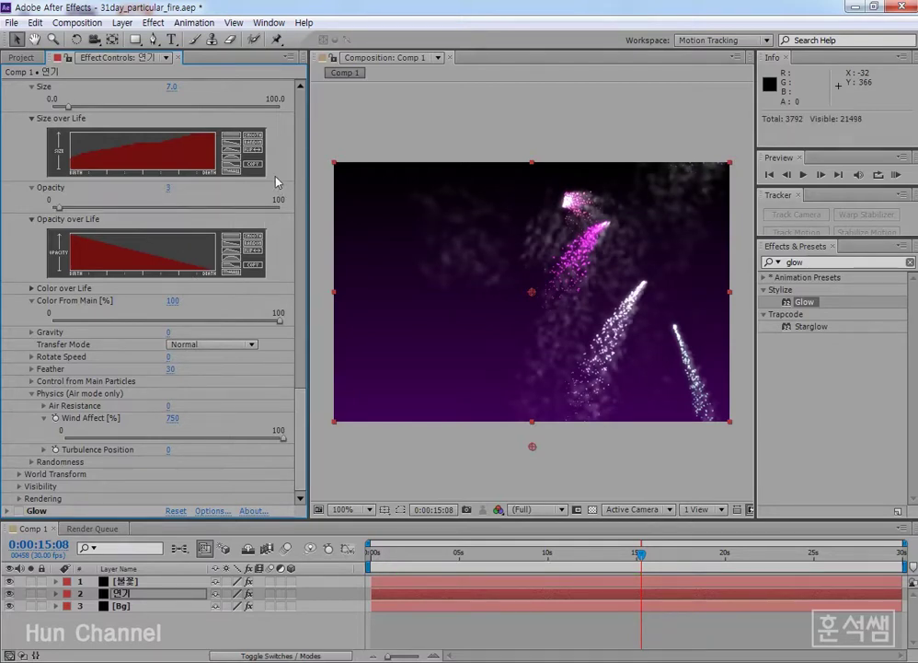
pyautogui.click(171, 87)
pyautogui.write('8')
pyautogui.press('Return')
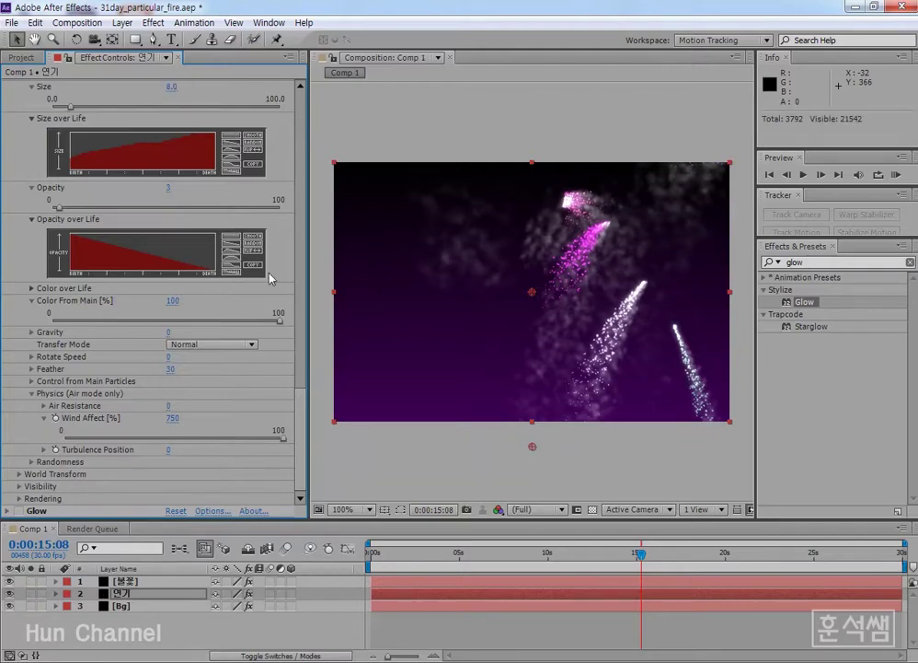
pyautogui.scroll(3, 297, 387)
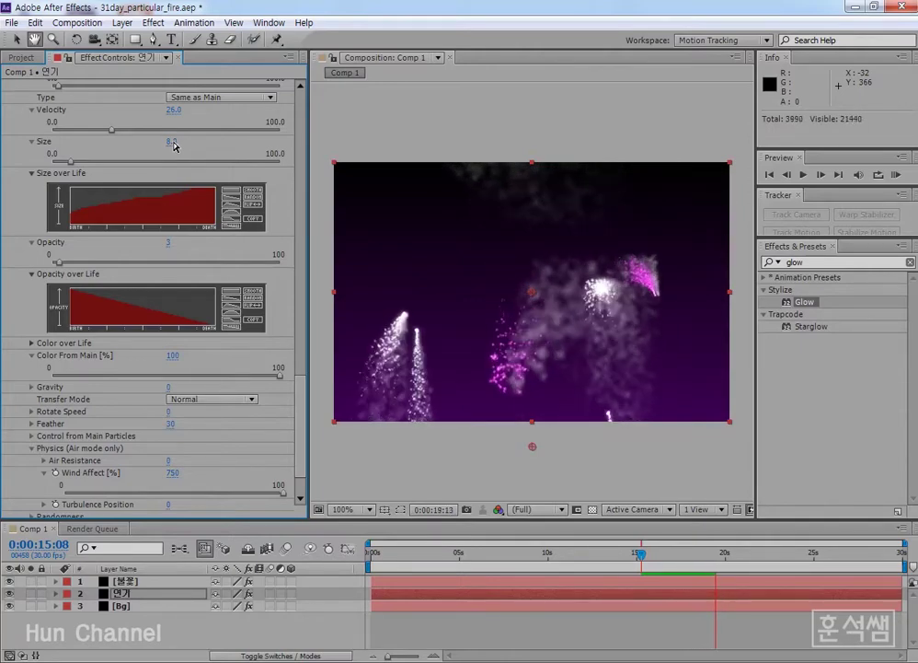
pyautogui.press('space')
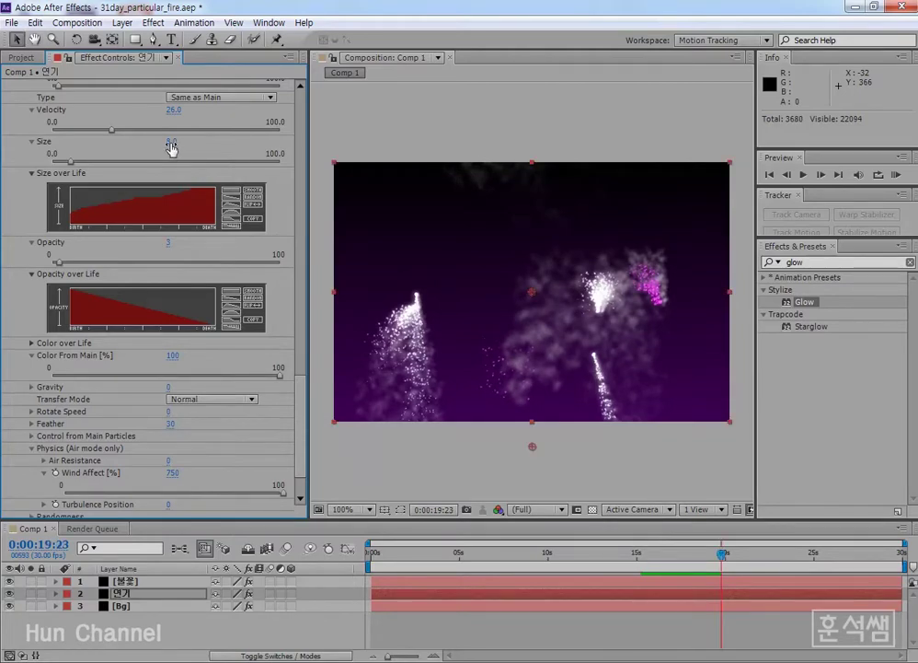
# Check the smoke at 0:00:05:09, and set the Aux System Size to 10 and Opacity to 2
pyautogui.click(170, 143)
pyautogui.press('Return')
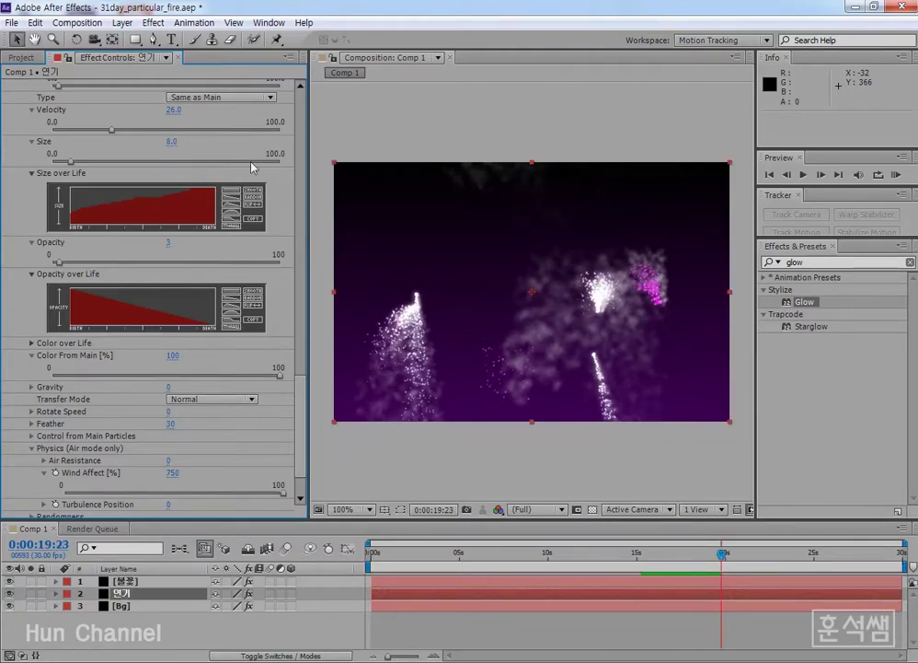
pyautogui.click(450, 553)
pyautogui.press('space')
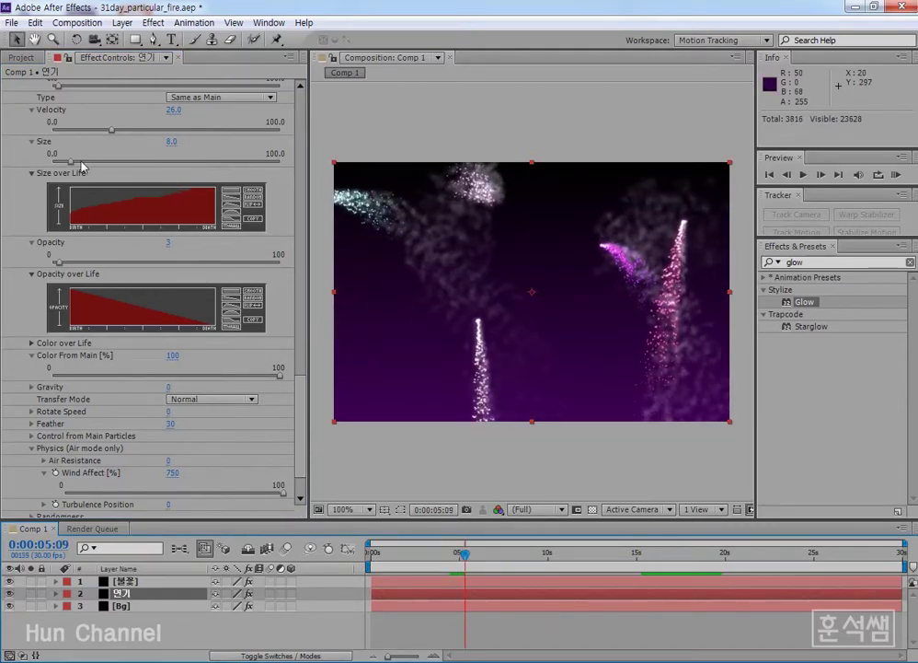
pyautogui.moveTo(72, 165); pyautogui.dragTo(78, 164)
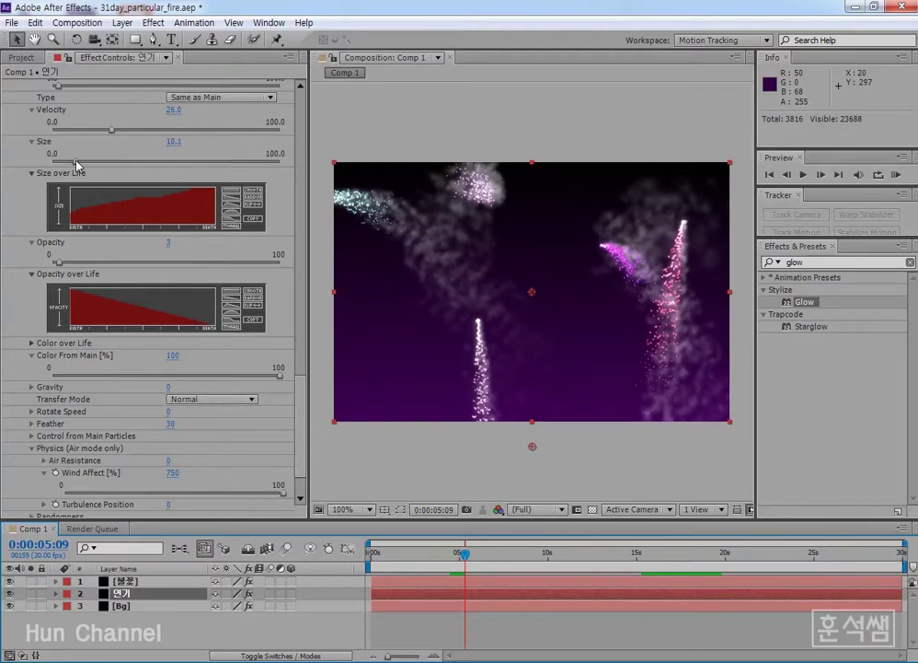
pyautogui.click(169, 245)
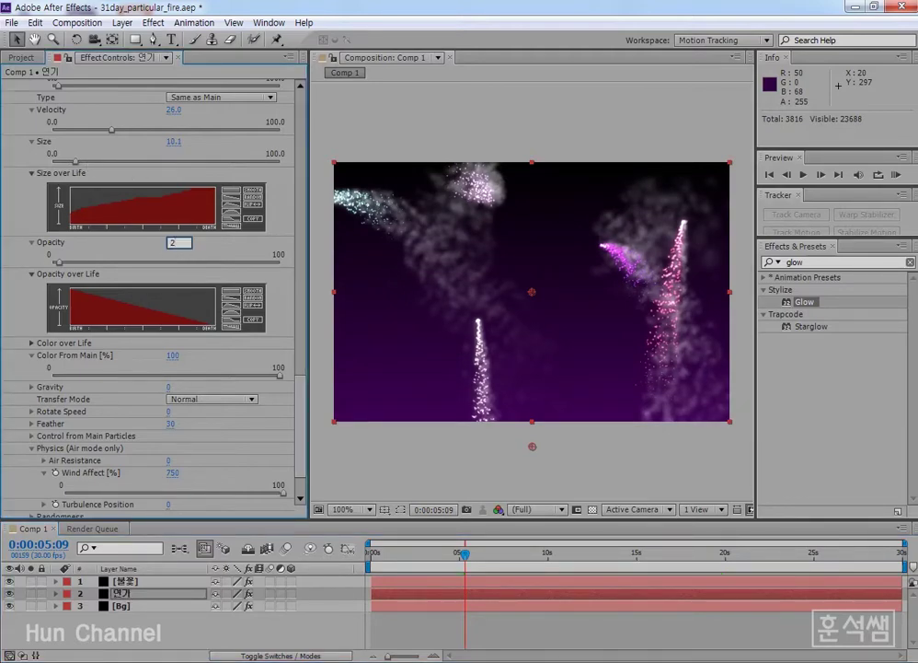
pyautogui.press('Return')
pyautogui.click(174, 142)
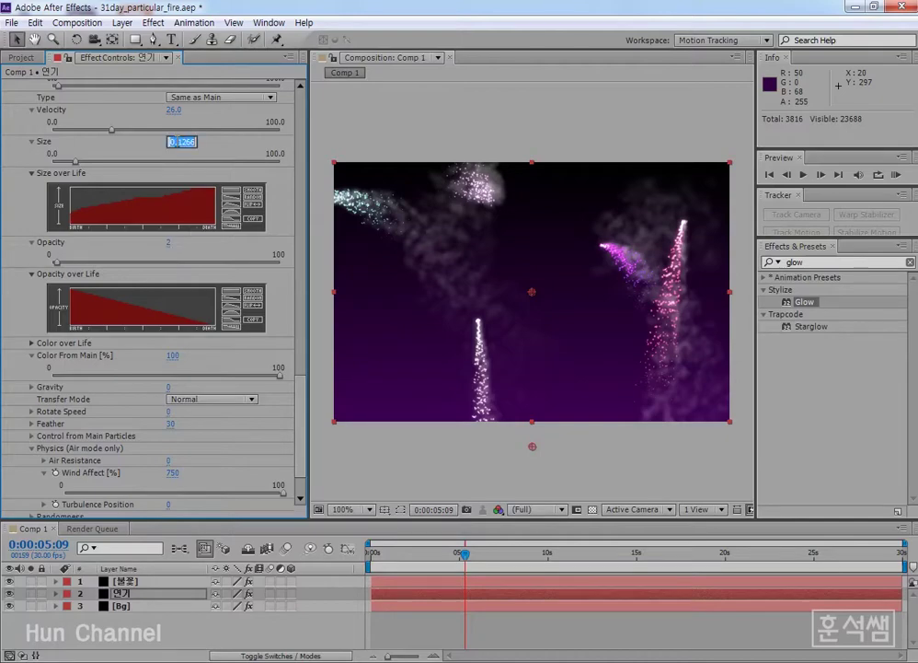
pyautogui.write('10')
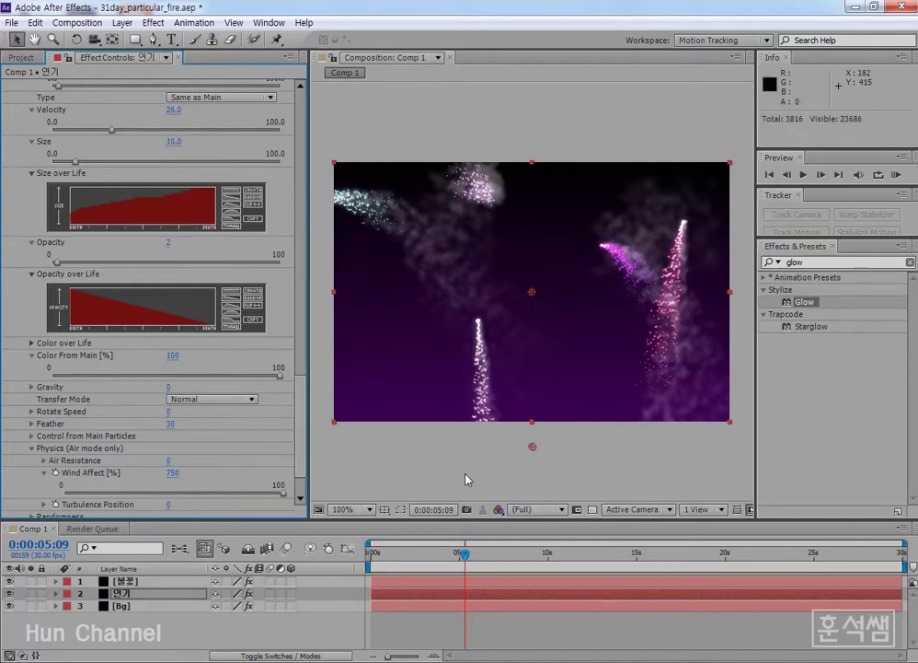
# Apply the linear falloff preset to the Aux System Size over Life, flip it to grow toward death, and preview it
pyautogui.click(385, 555)
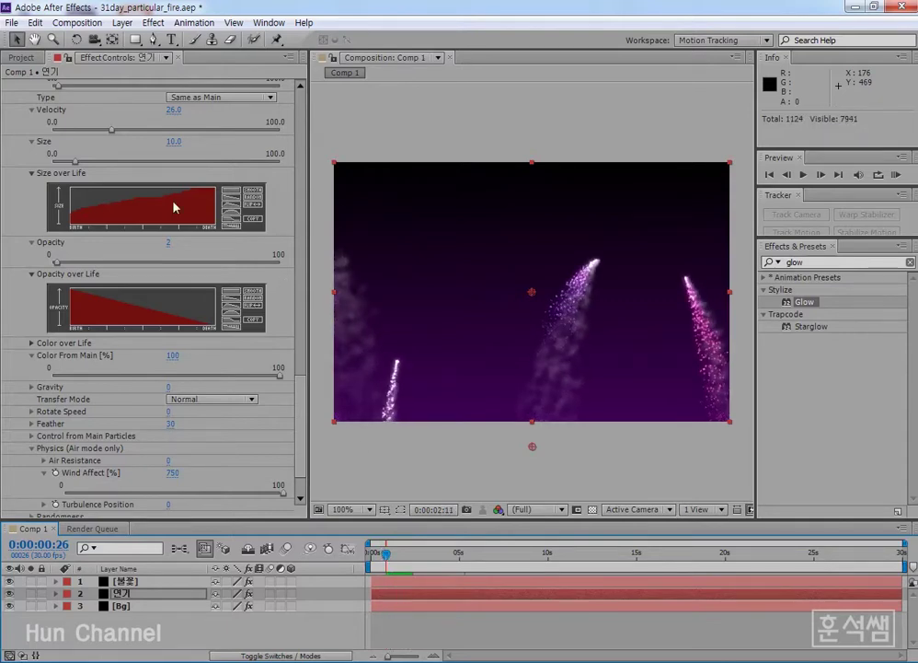
pyautogui.click(235, 199)
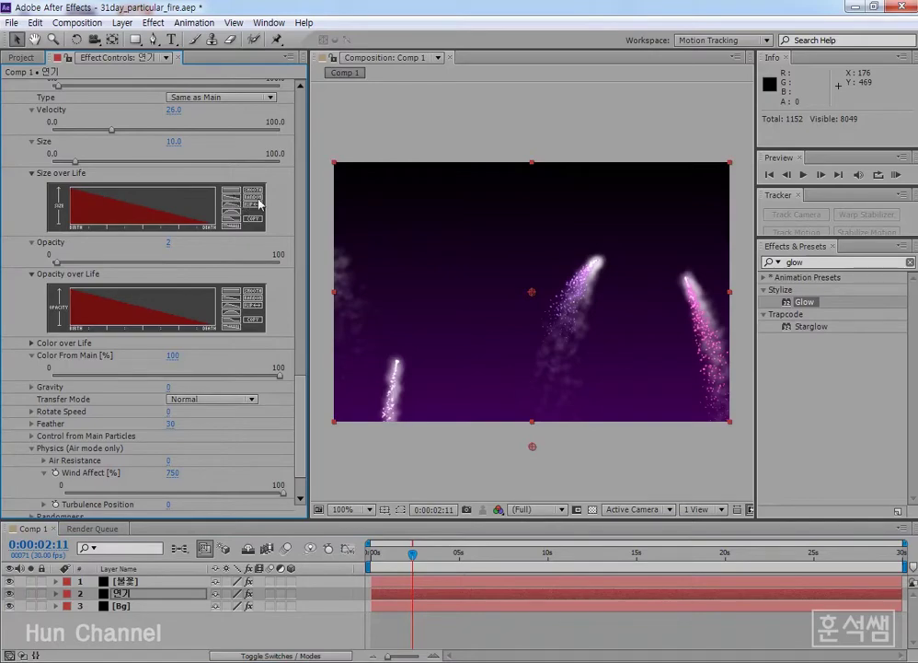
pyautogui.click(254, 208)
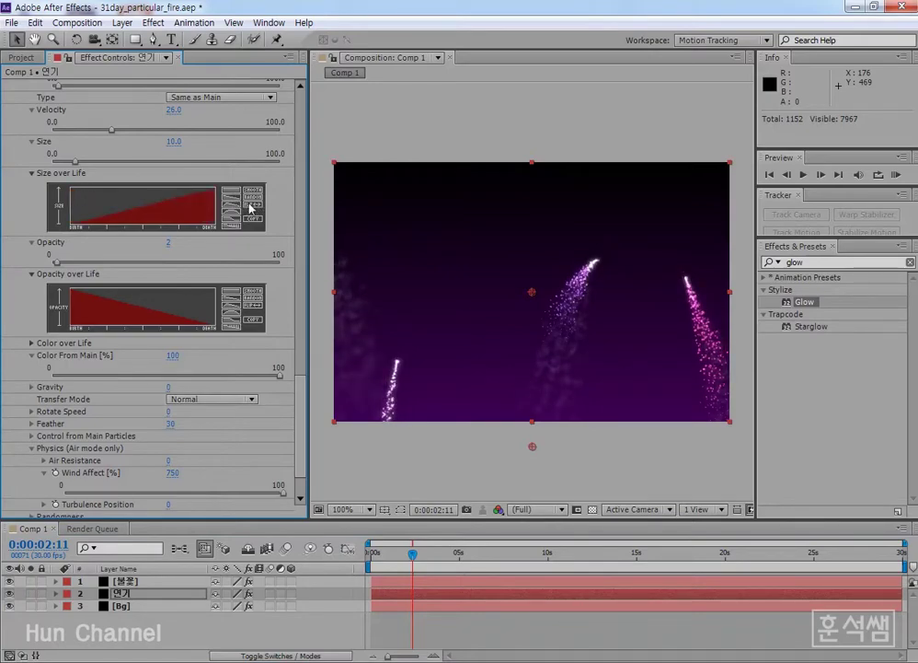
pyautogui.press('space')
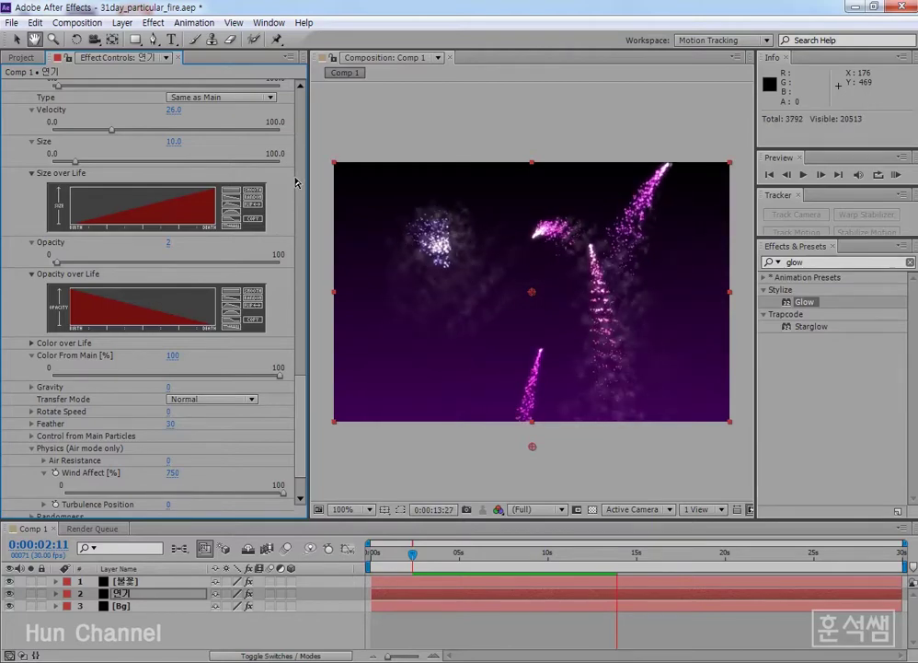
# Try an Aux System Size of 14, settle on 12, and preview the smoke from 0:00:14:24
pyautogui.press('space')
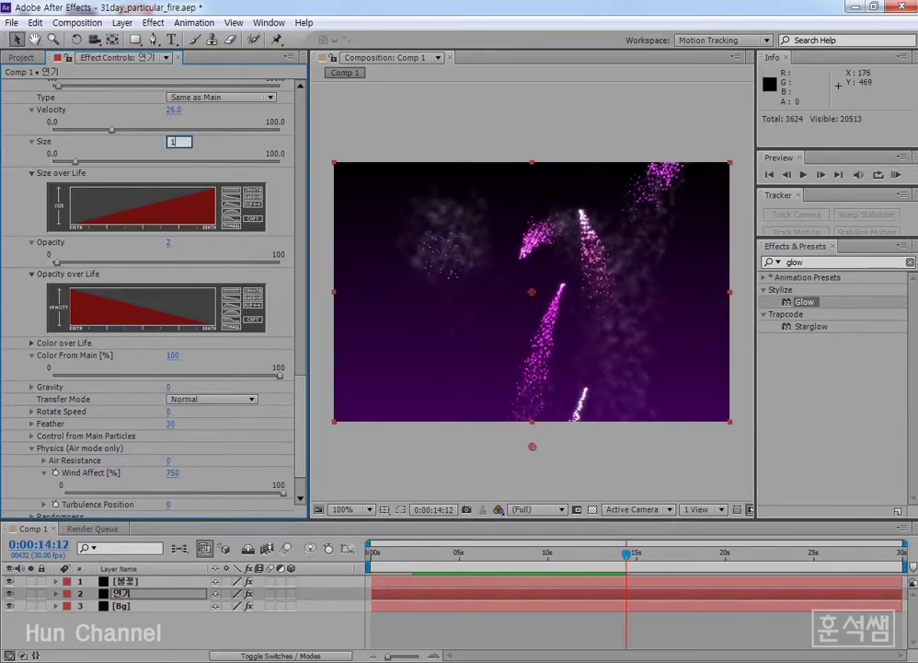
pyautogui.press('Return')
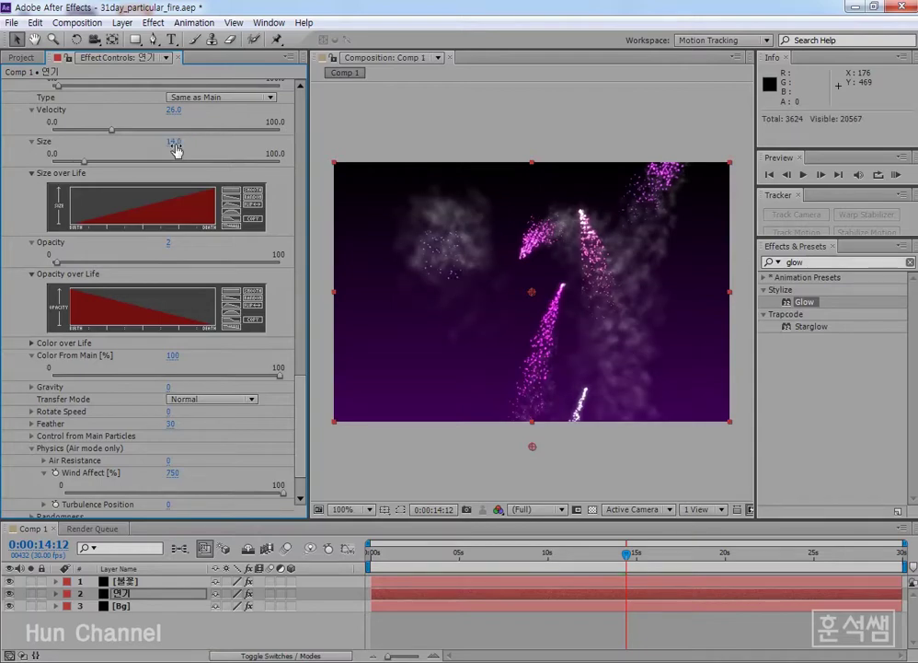
pyautogui.press('space')
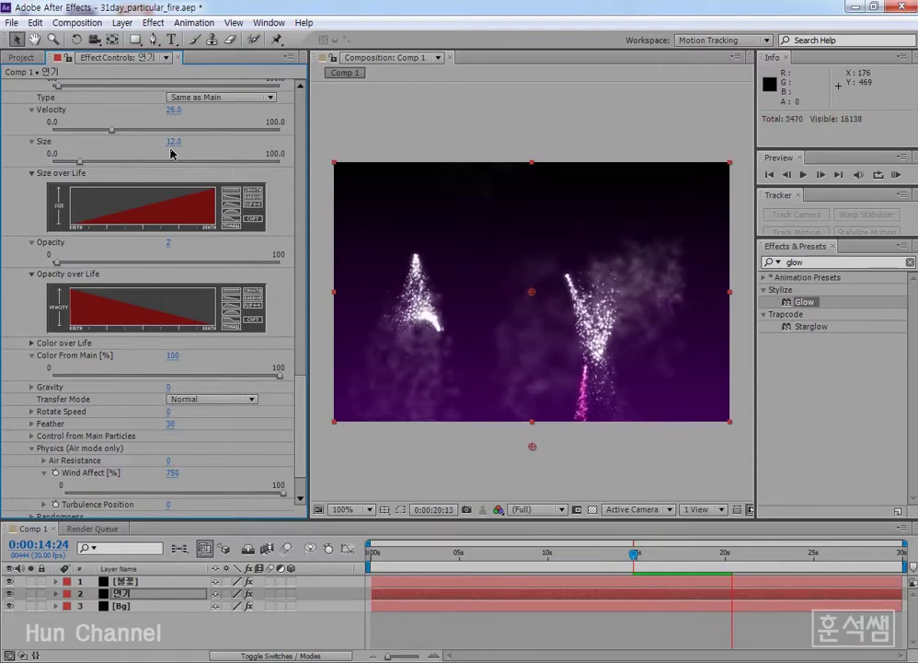
# Set the Physics Gravity of the Particular effect on the 불꽃 layer to 55
pyautogui.click(127, 582)
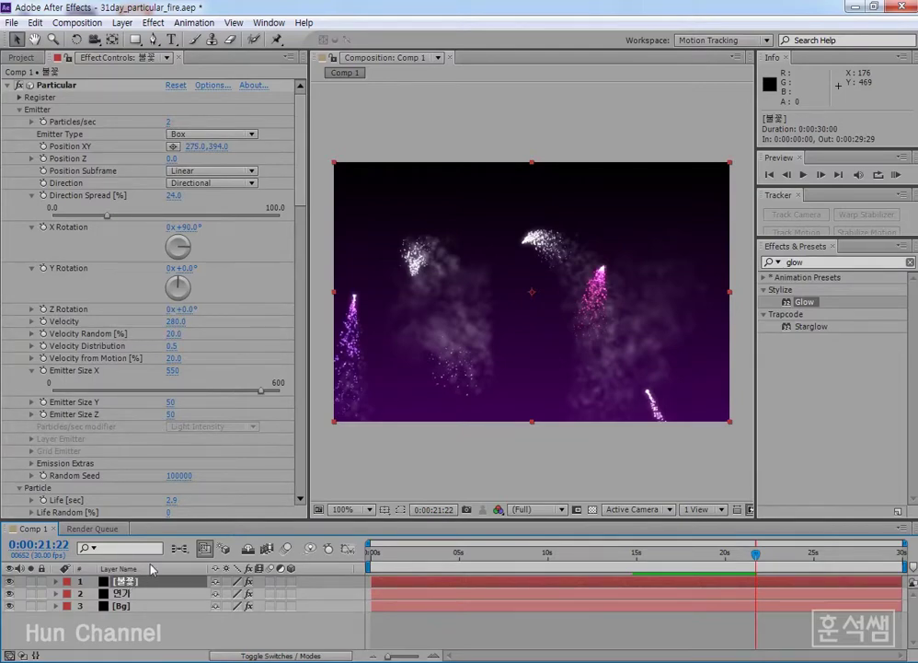
pyautogui.scroll(-7, 125, 408)
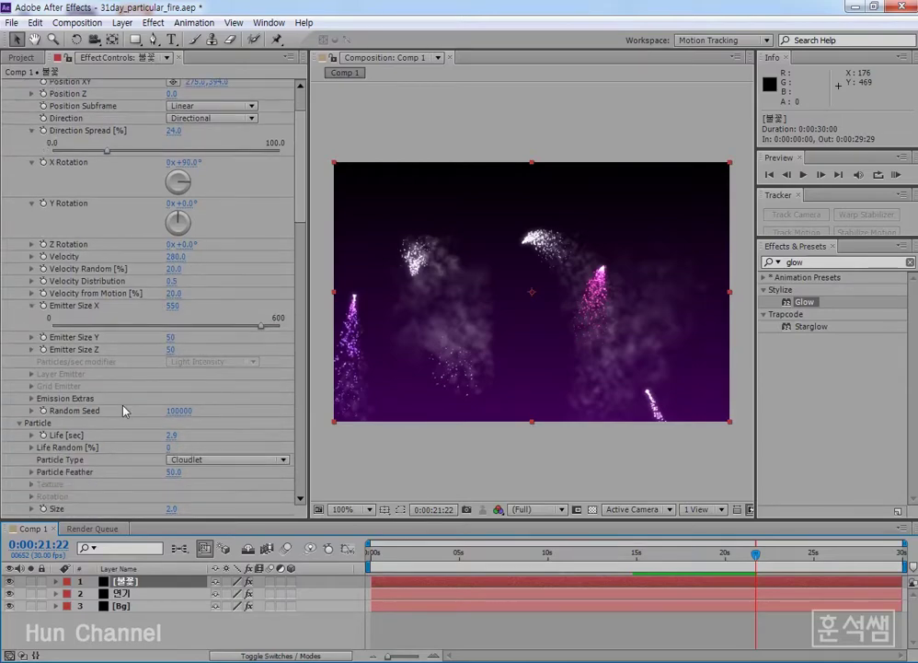
pyautogui.scroll(-4, 125, 411)
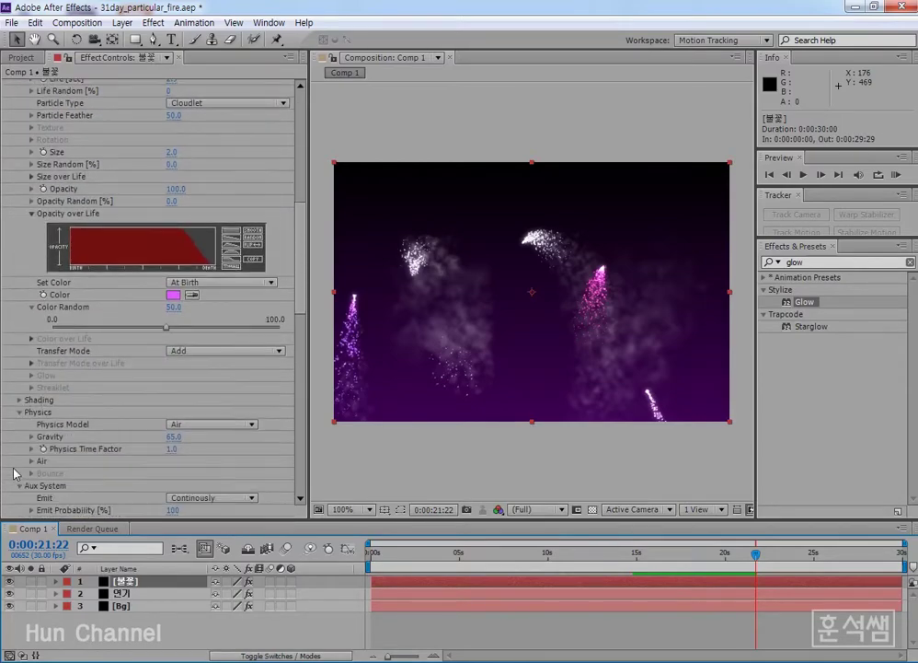
pyautogui.click(33, 437)
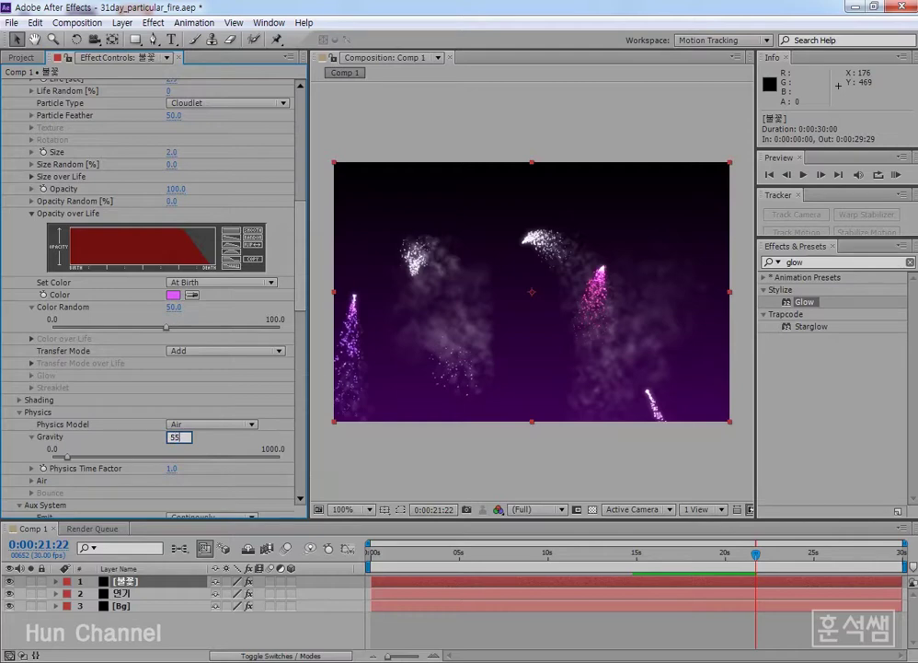
pyautogui.press('Return')
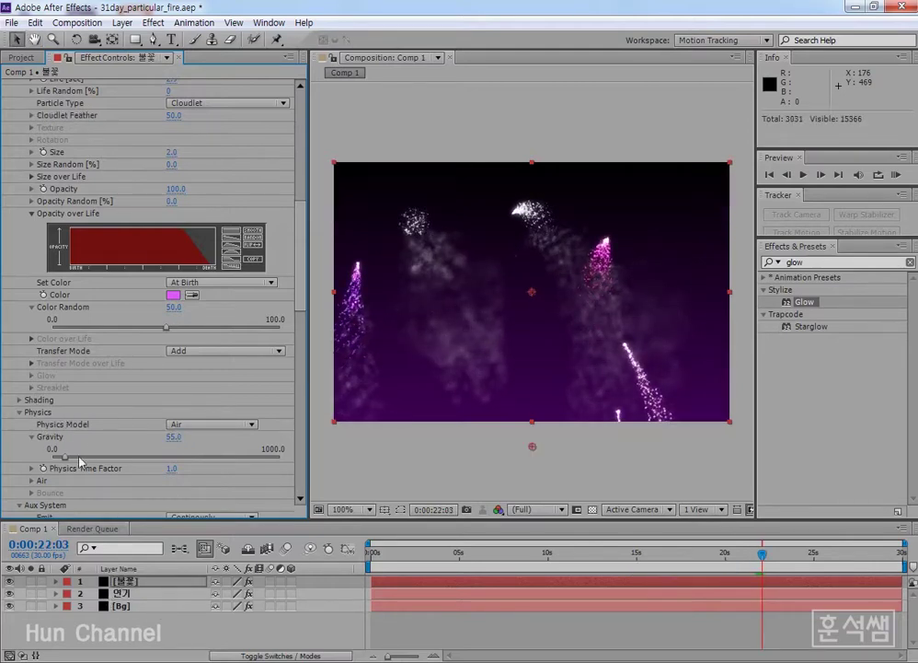
pyautogui.click(125, 582)
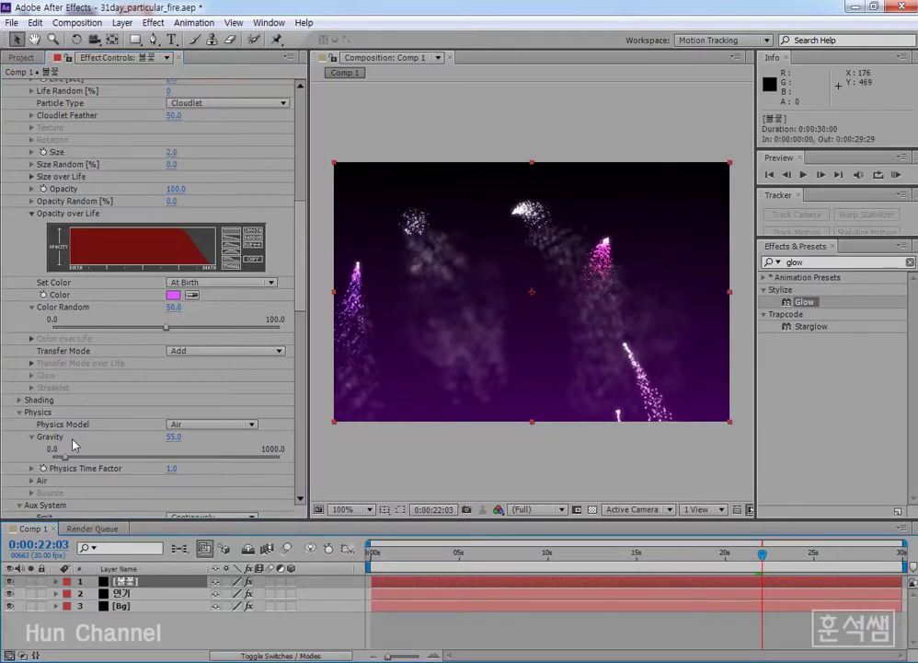
# Set the Physics Gravity of the Particular effect on the 연기 layer to 55
pyautogui.click(117, 595)
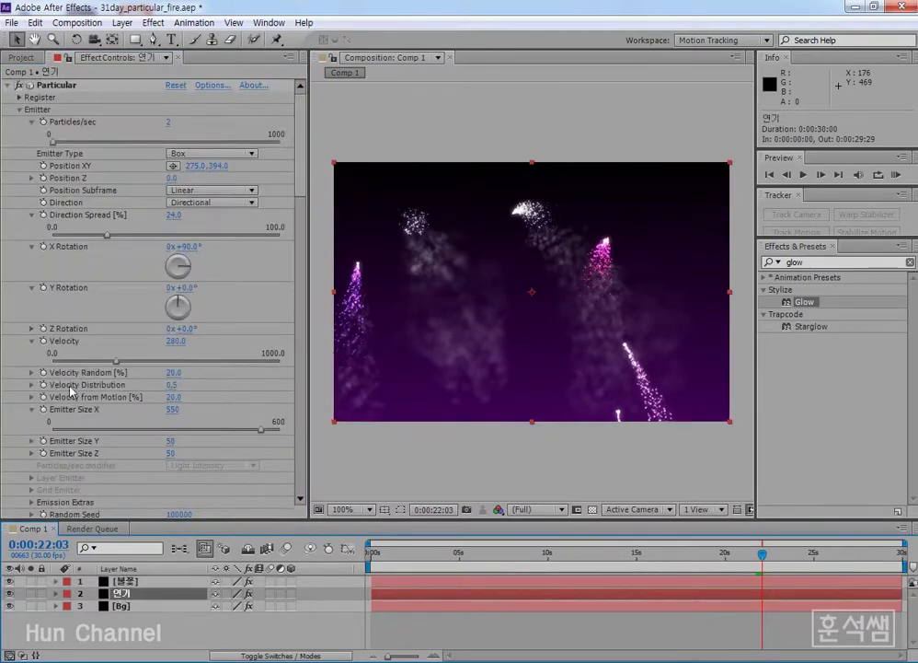
pyautogui.scroll(-10, 74, 391)
pyautogui.scroll(-3, 72, 391)
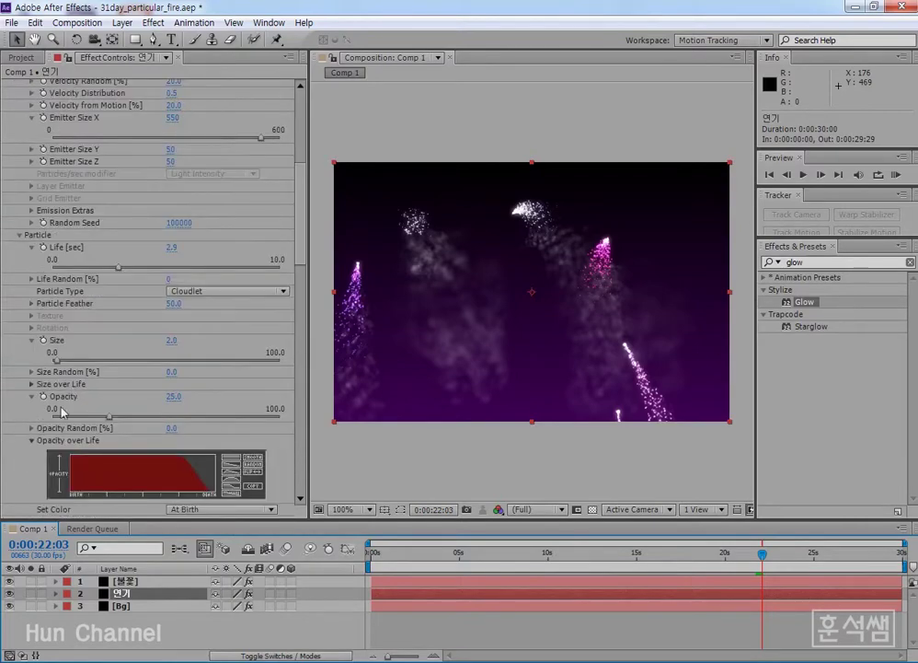
pyautogui.scroll(3, 28, 363)
pyautogui.scroll(-8, 29, 365)
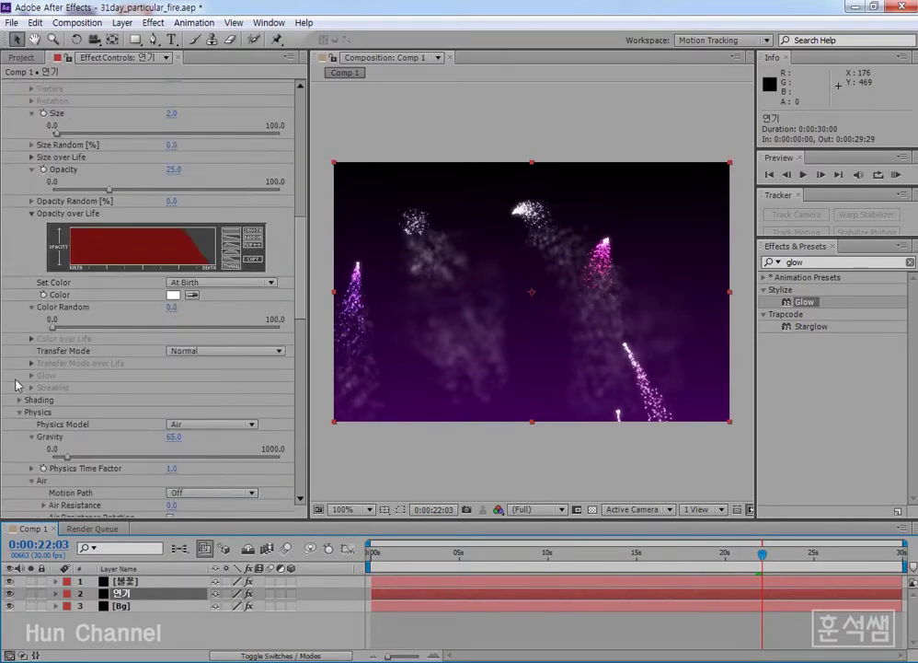
pyautogui.click(173, 435)
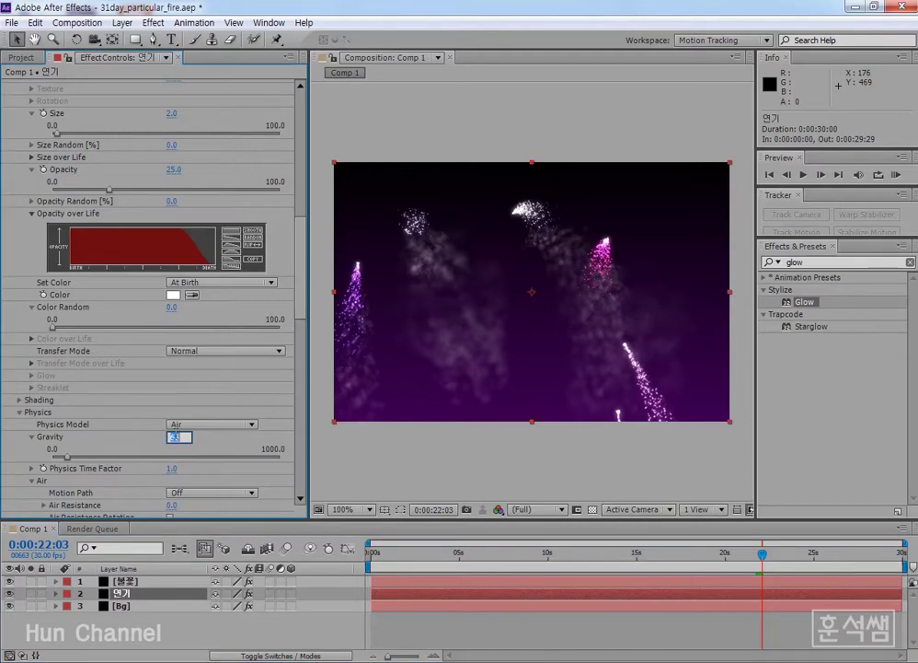
pyautogui.write('55')
pyautogui.press('Return')
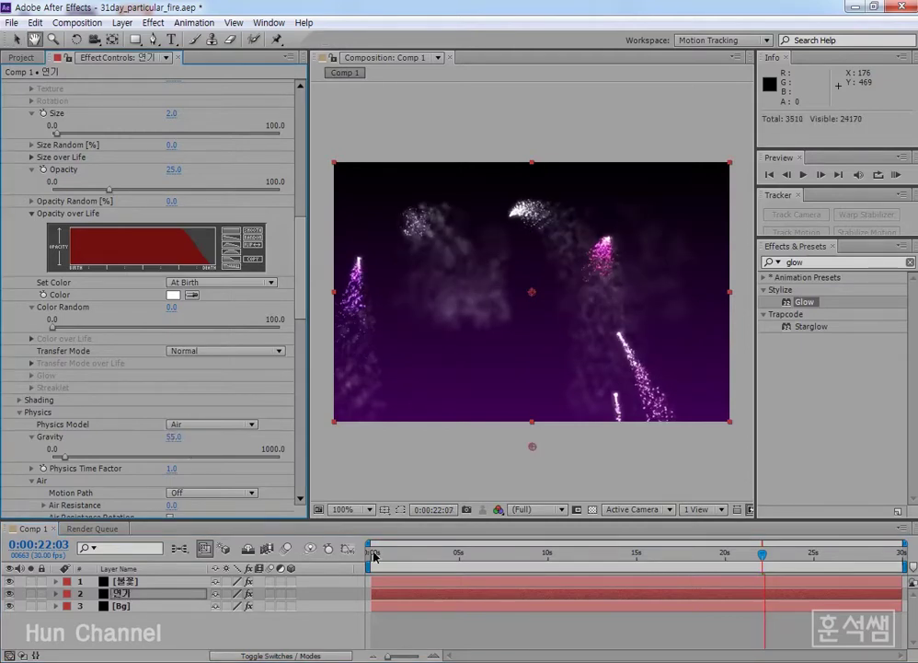
# Preview the fireworks together with their smoke trails from 0:00:01:19 to about 0:00:11:20
pyautogui.click(401, 558)
pyautogui.press('space')
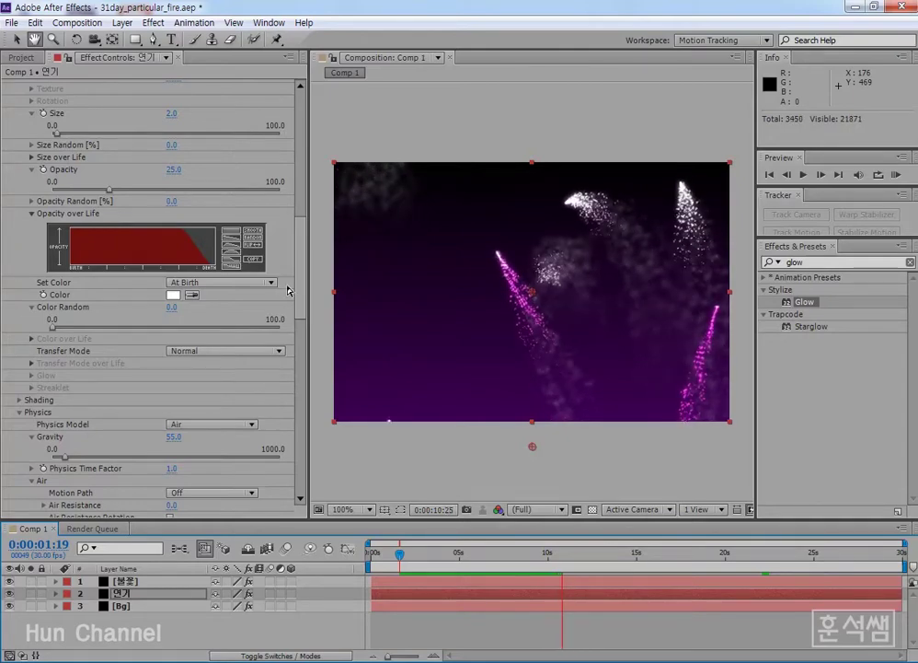
pyautogui.press('space')
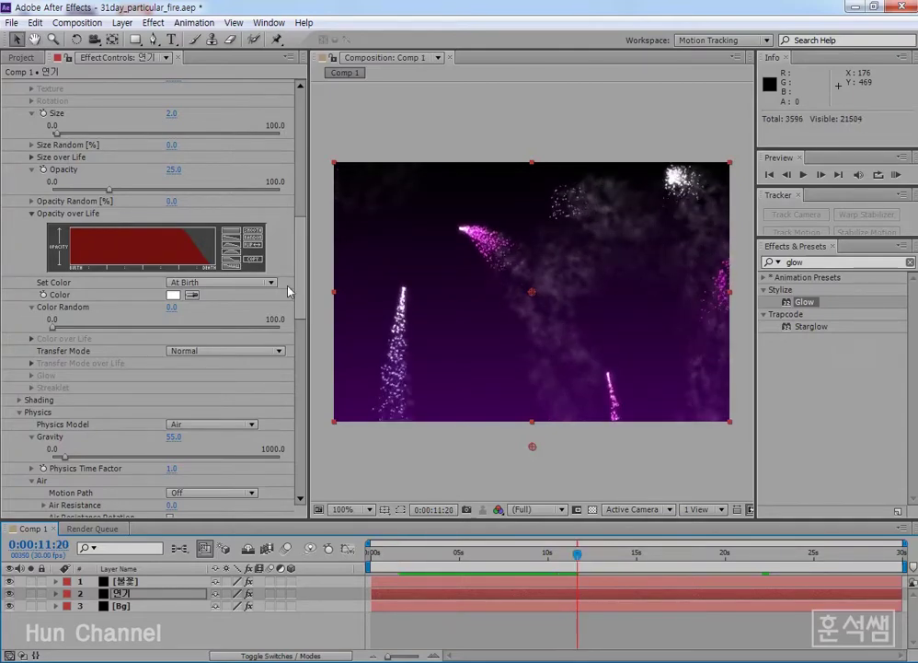
# Set the Glow Intensity of the Glow effect on the 불꽃 layer to 2
pyautogui.moveTo(305, 293); pyautogui.dragTo(295, 483)
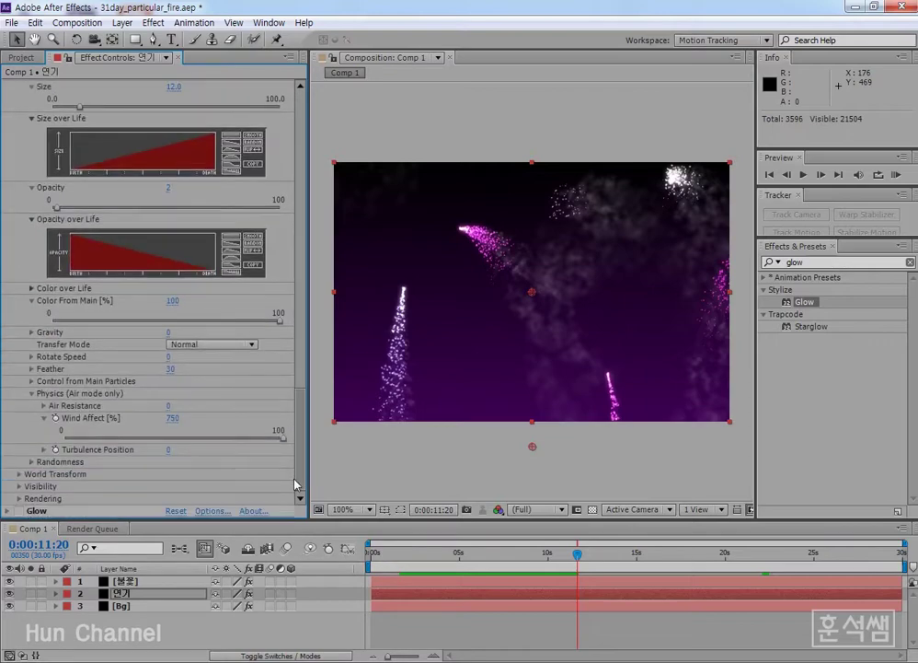
pyautogui.click(115, 581)
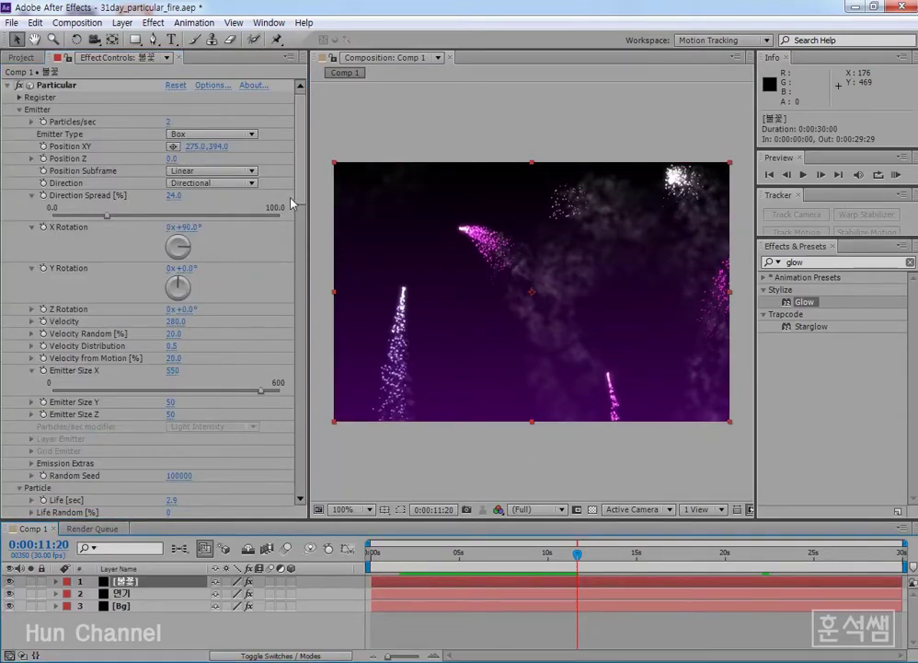
pyautogui.moveTo(292, 203); pyautogui.dragTo(314, 487)
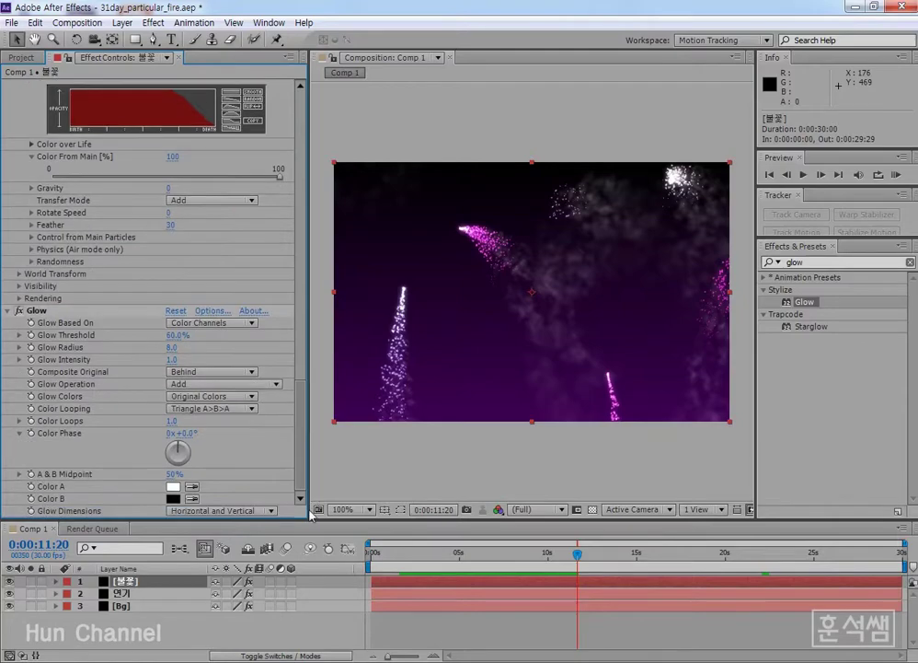
pyautogui.click(20, 359)
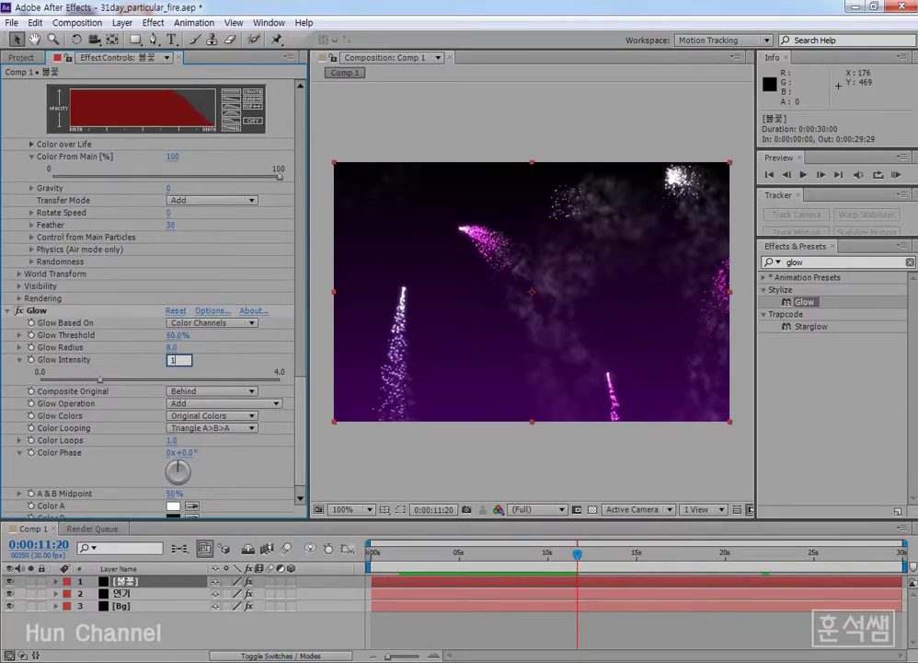
pyautogui.press('Return')
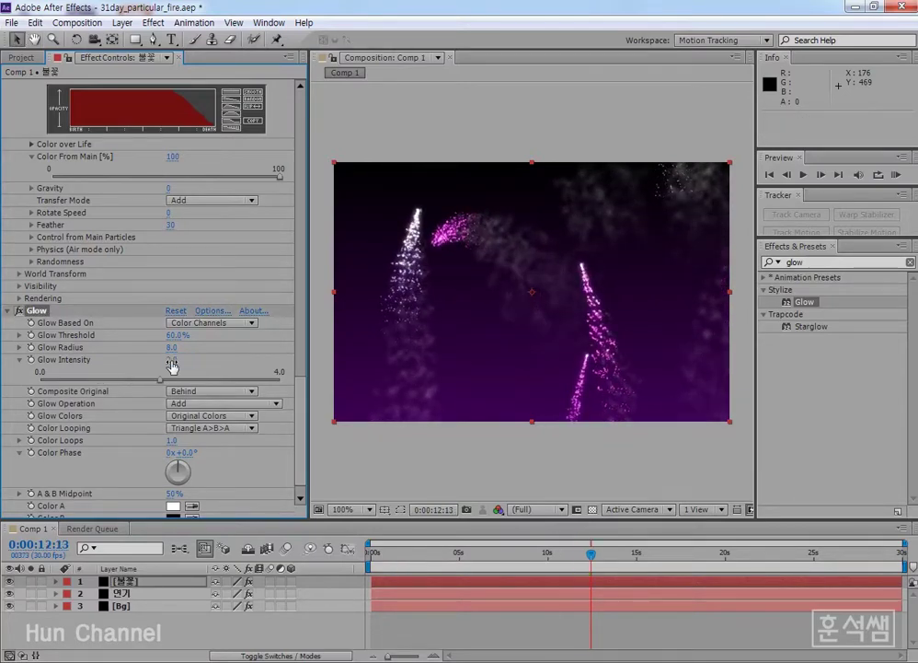
# Expand the Glow Threshold setting of the Glow effect on the 불꽃 layer
pyautogui.click(19, 335)
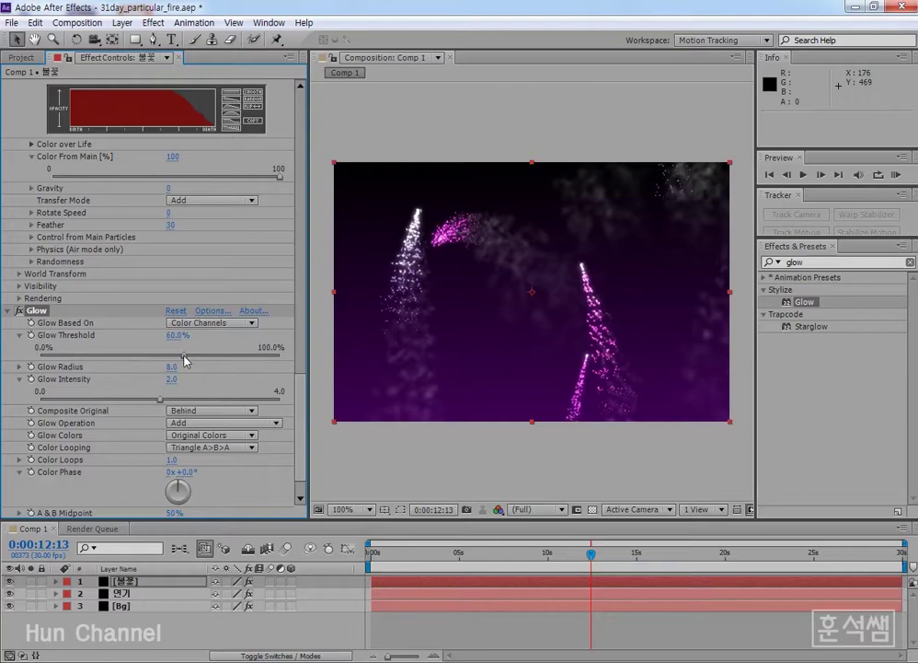